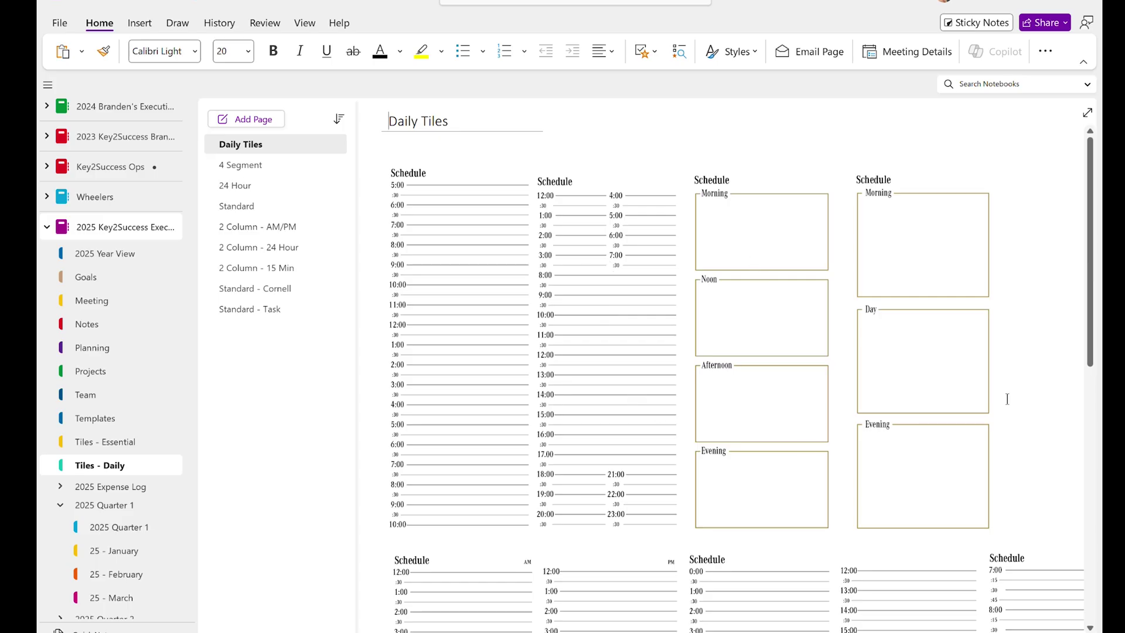
- Scroll down through the Daily Tiles overview page in Tiles - Daily
scroll(1074, 452, "down", 5)
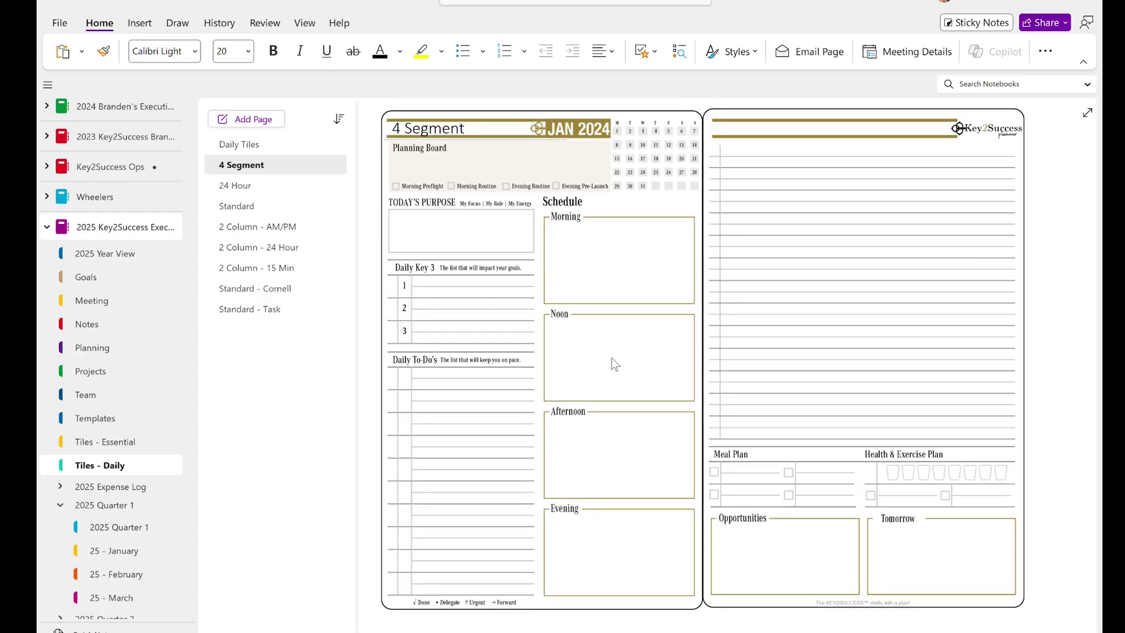
- Preview the 24 Hour, Standard and 2 Column layouts, ending on the Standard - Cornell page
left_click(277, 188)
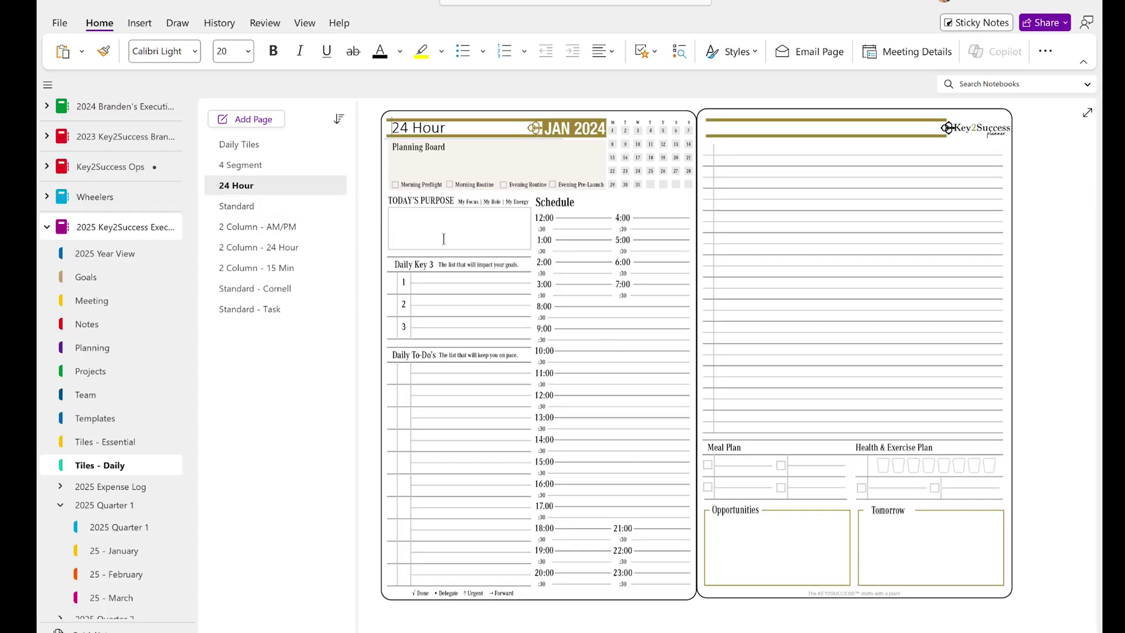
left_click(275, 206)
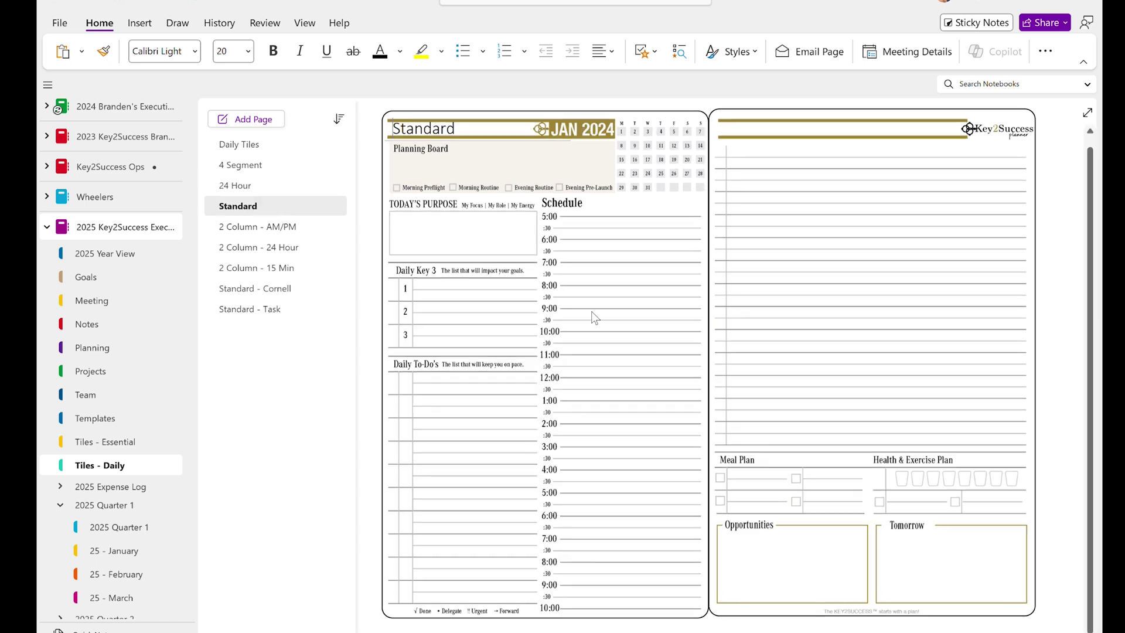
left_click(258, 230)
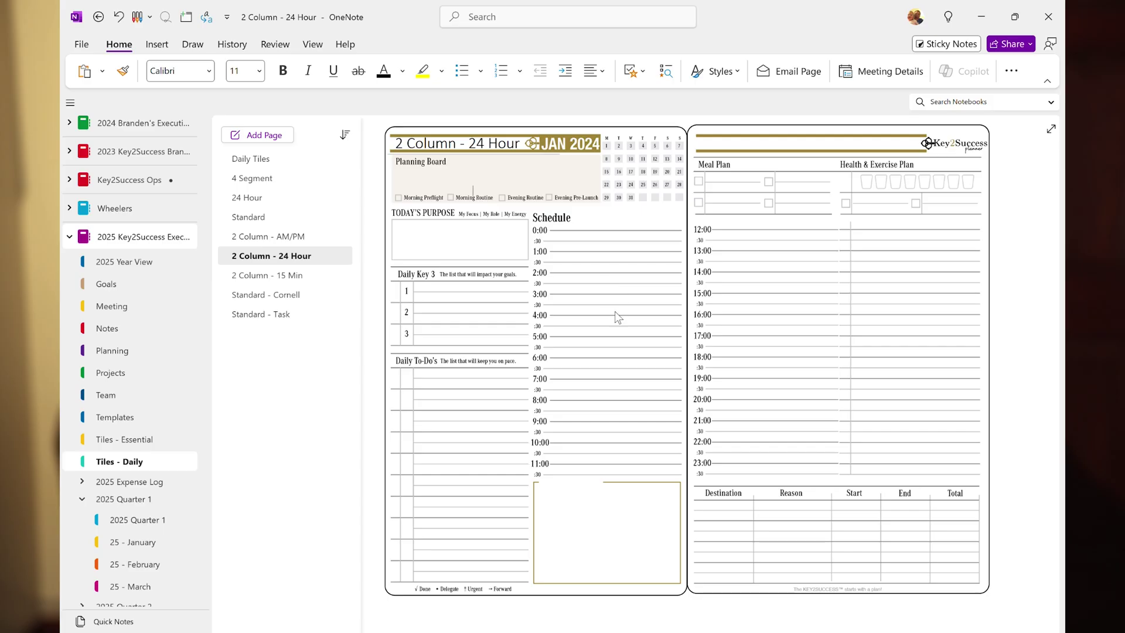
key("ctrl+Page_Down")
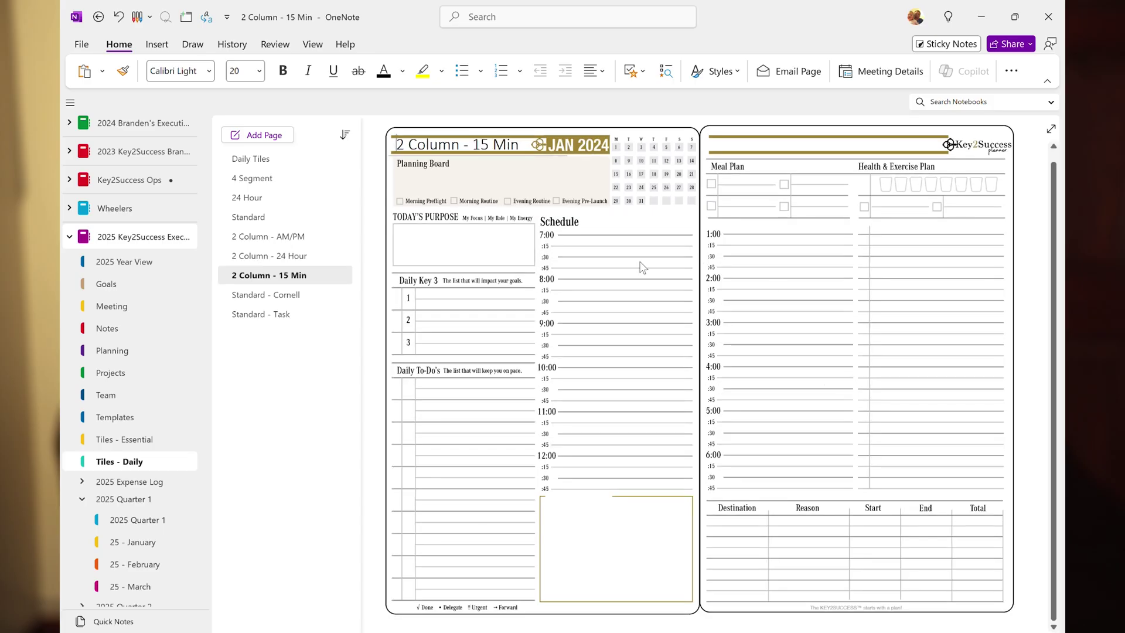
left_click(266, 294)
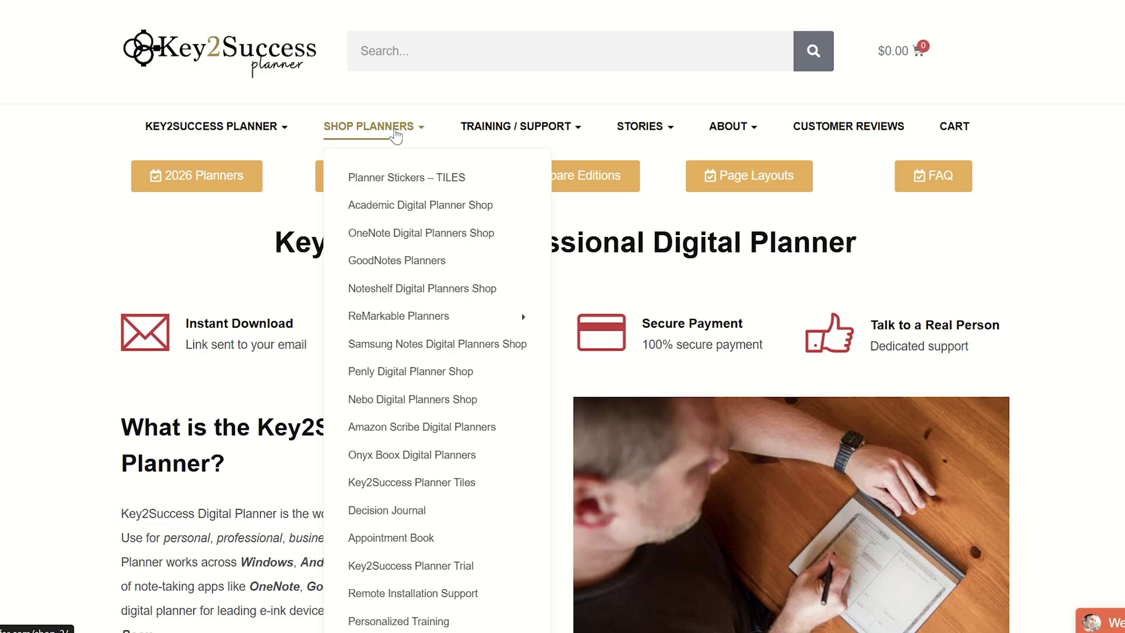
- Browse the Key2Success Planner Tiles shop page from top to bottom
left_click(385, 179)
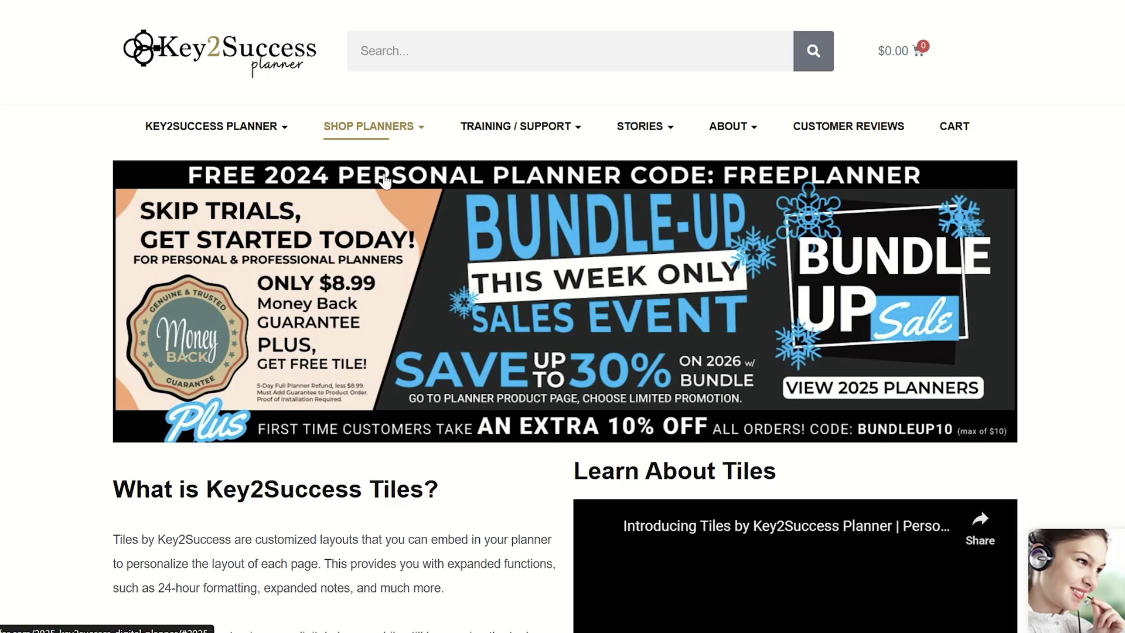
scroll(462, 311, "down", 5)
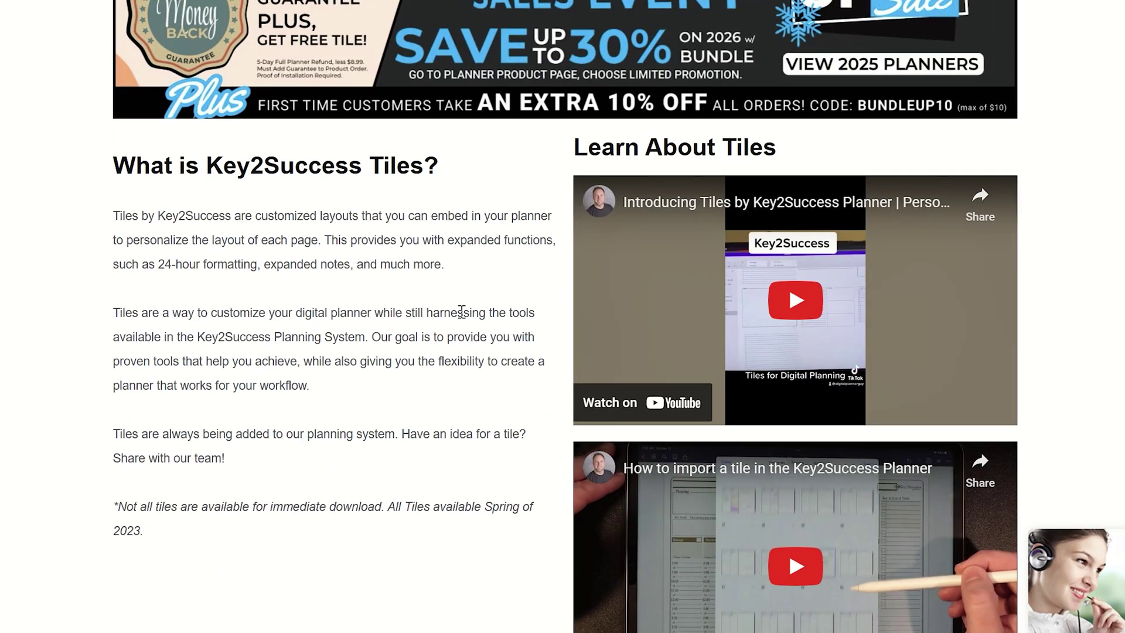
scroll(461, 310, "down", 10)
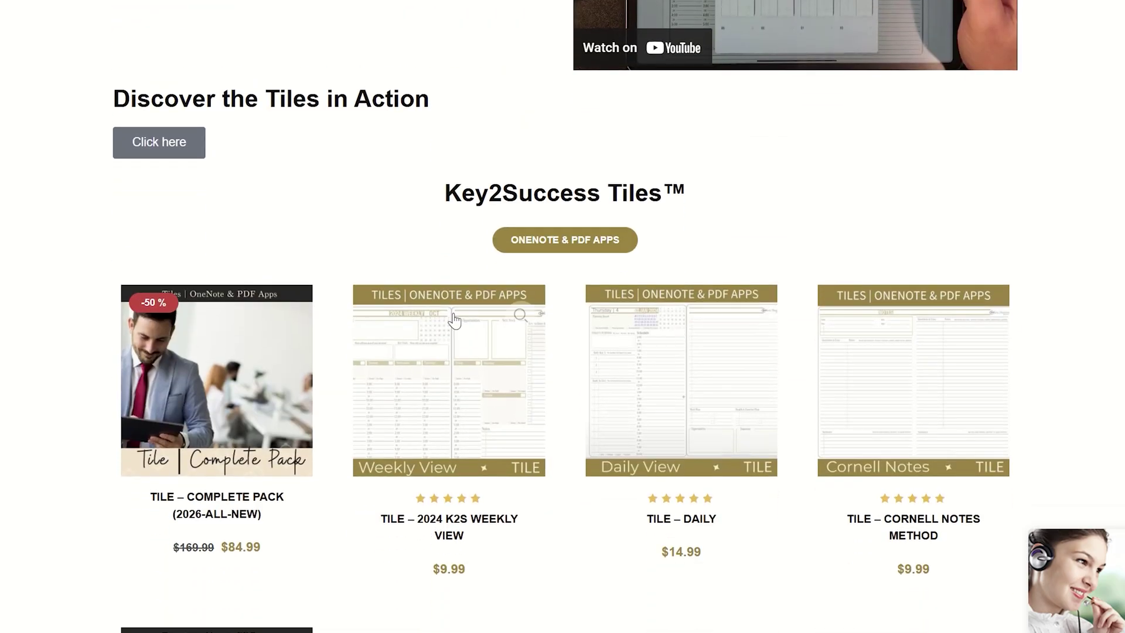
scroll(454, 320, "down", 3)
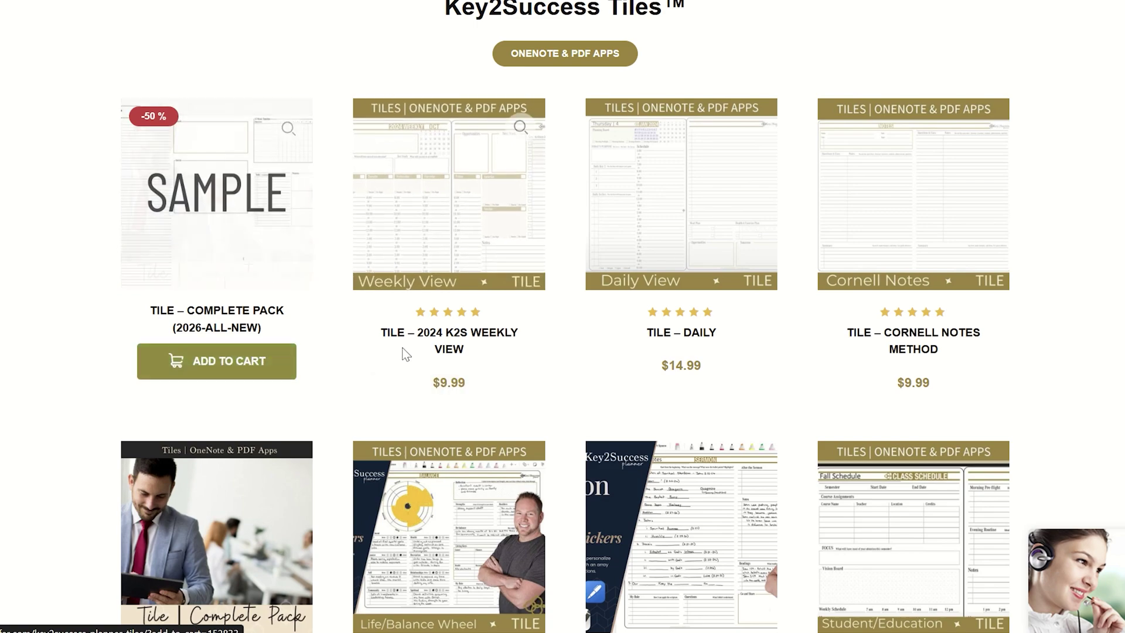
scroll(951, 328, "down", 4)
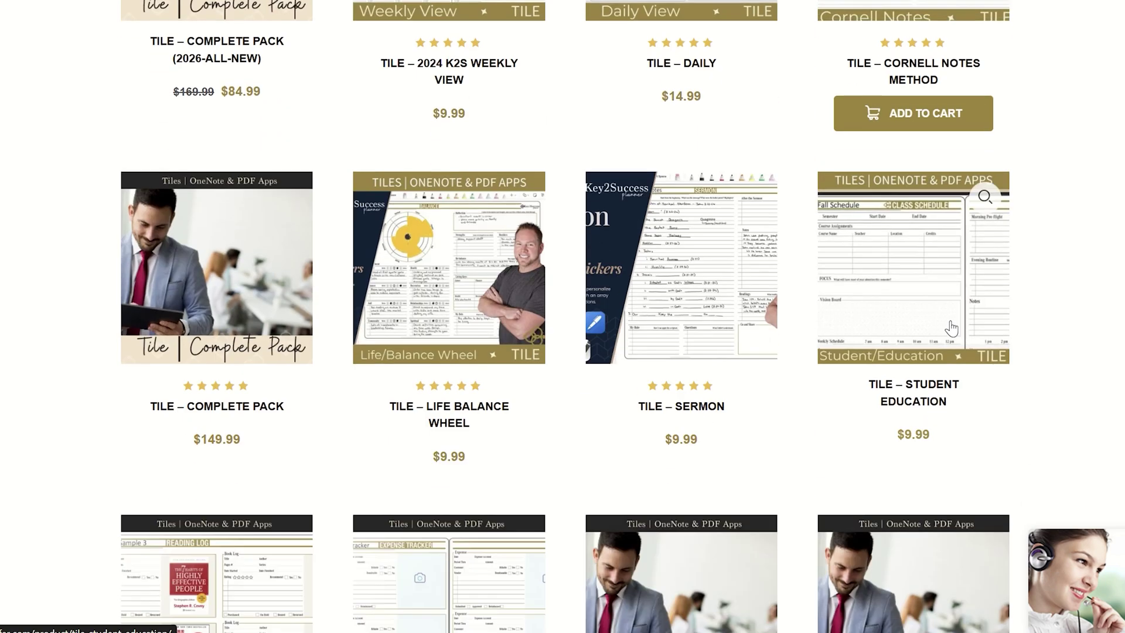
scroll(947, 364, "down", 6)
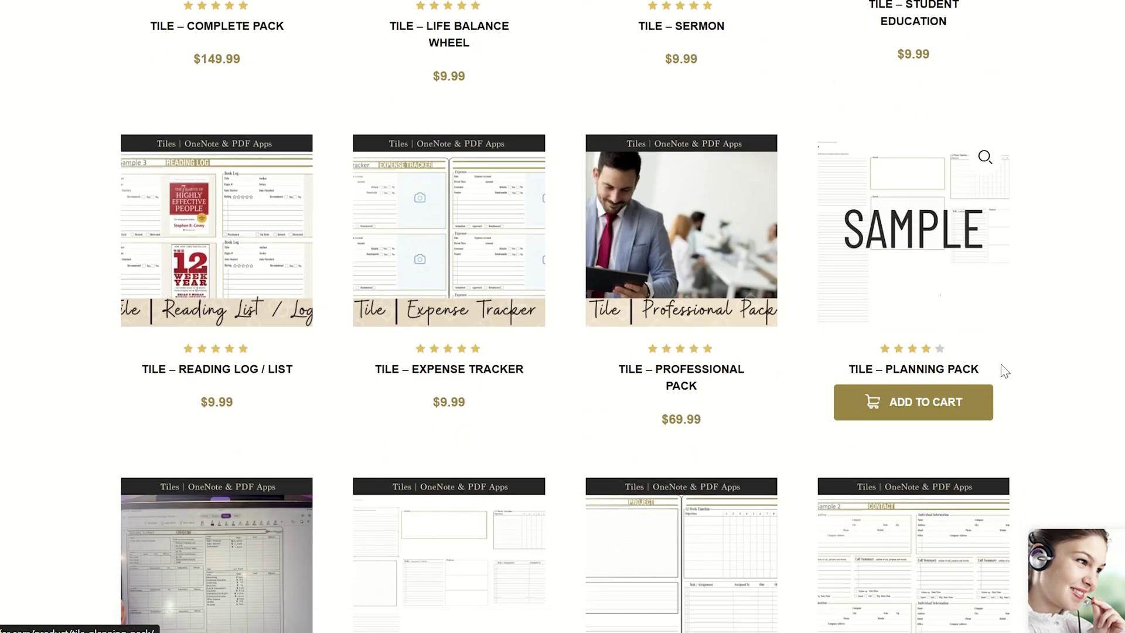
scroll(1001, 370, "down", 1)
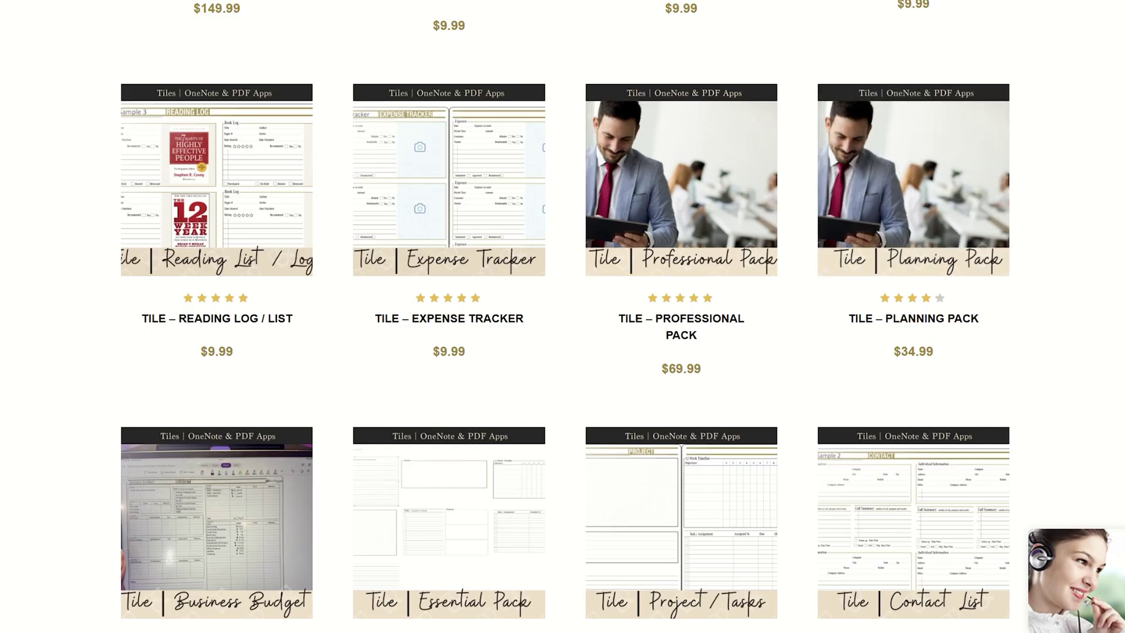
scroll(435, 130, "down", 3)
scroll(563, 316, "down", 7)
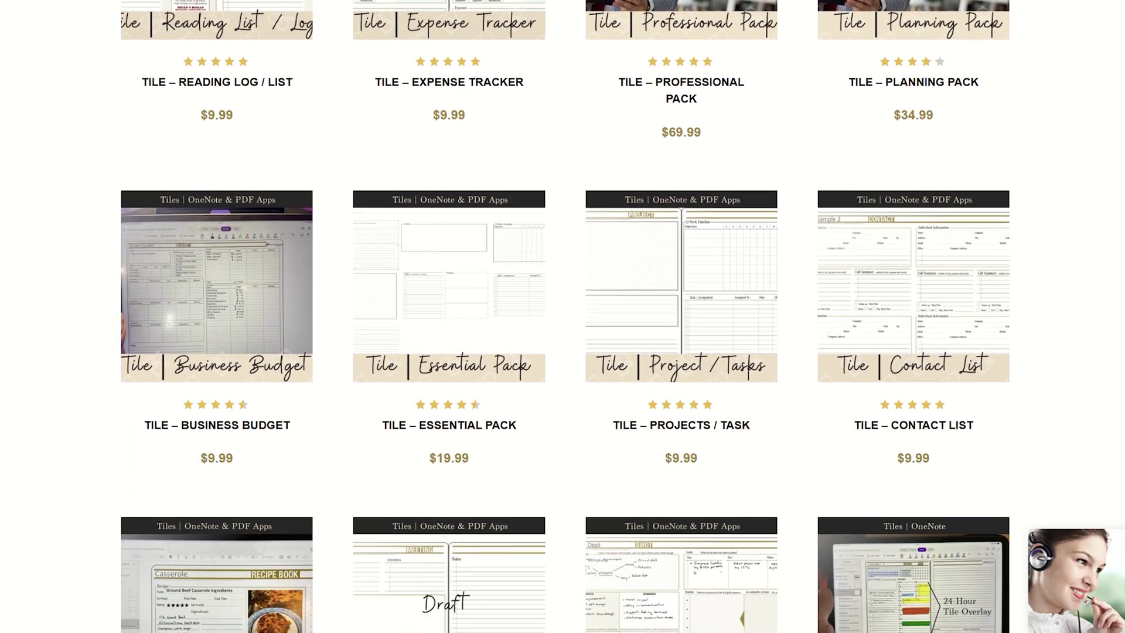
scroll(562, 316, "down", 7)
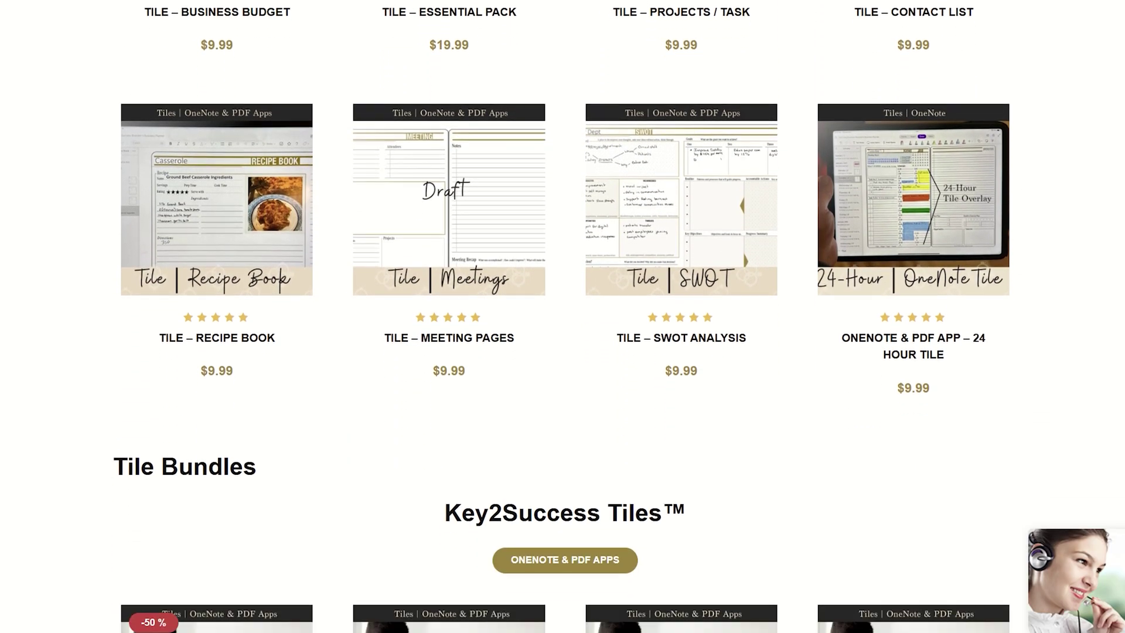
scroll(563, 316, "down", 7)
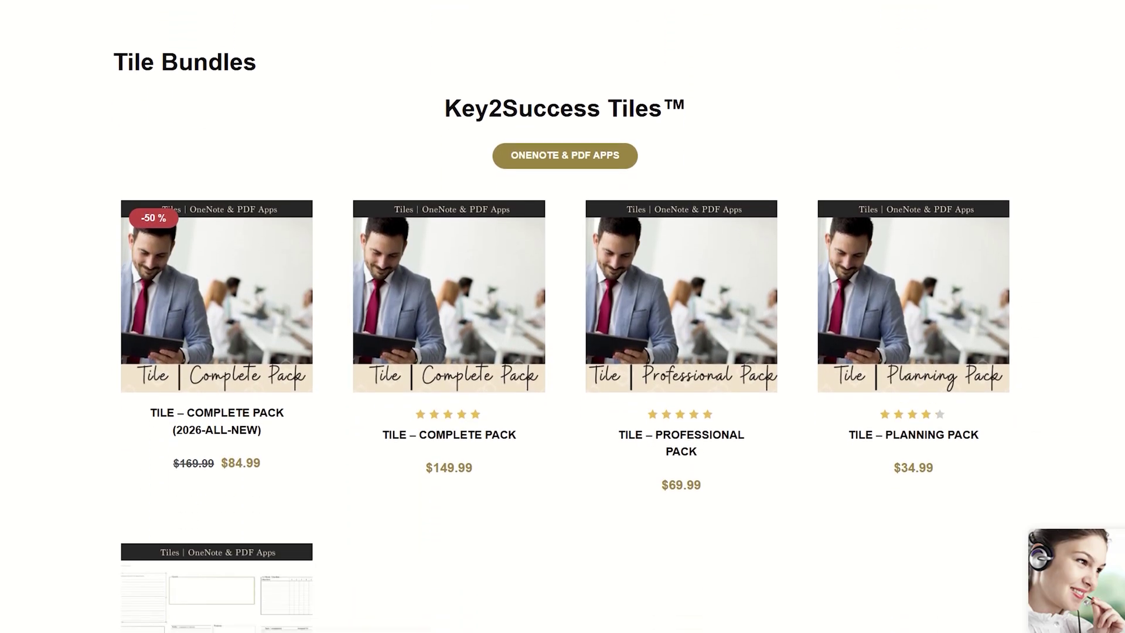
scroll(563, 316, "down", 7)
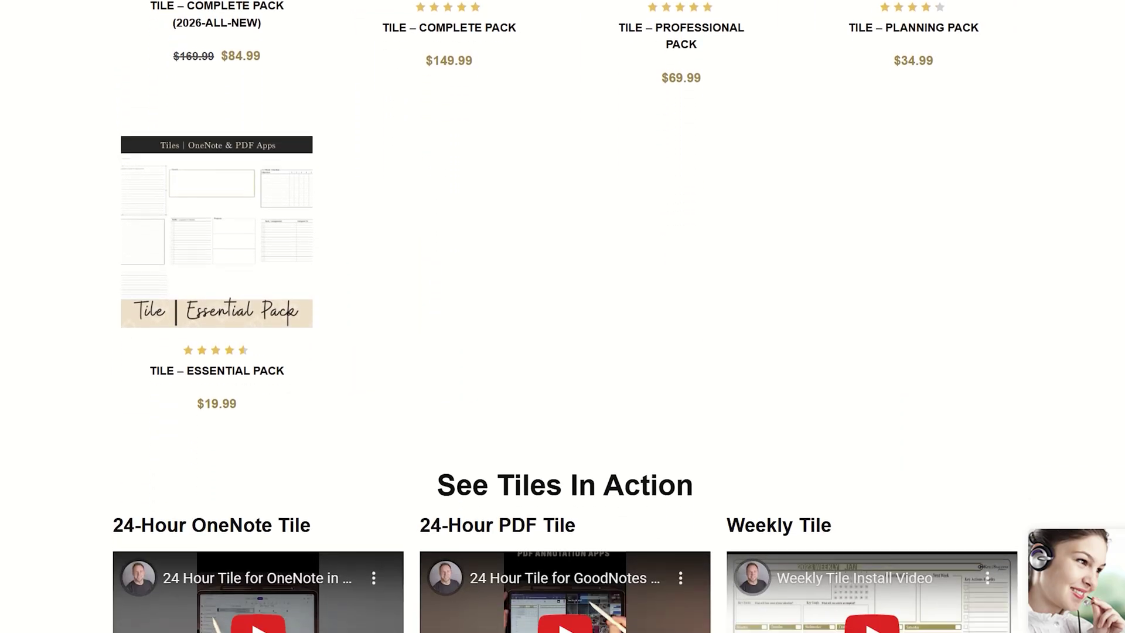
scroll(563, 316, "down", 7)
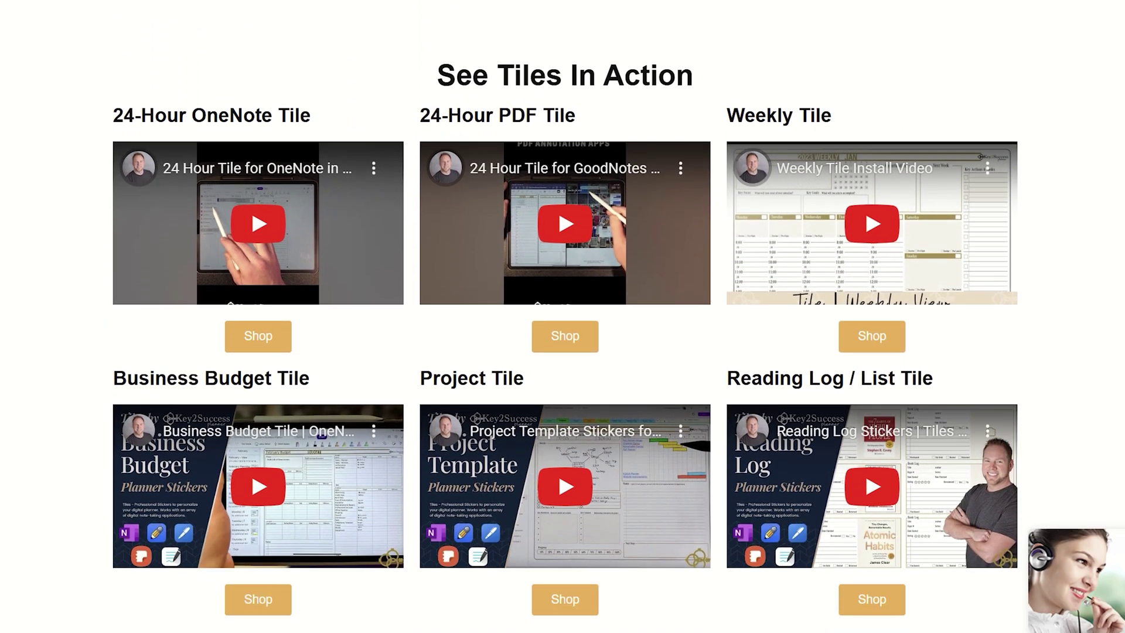
scroll(563, 317, "down", 7)
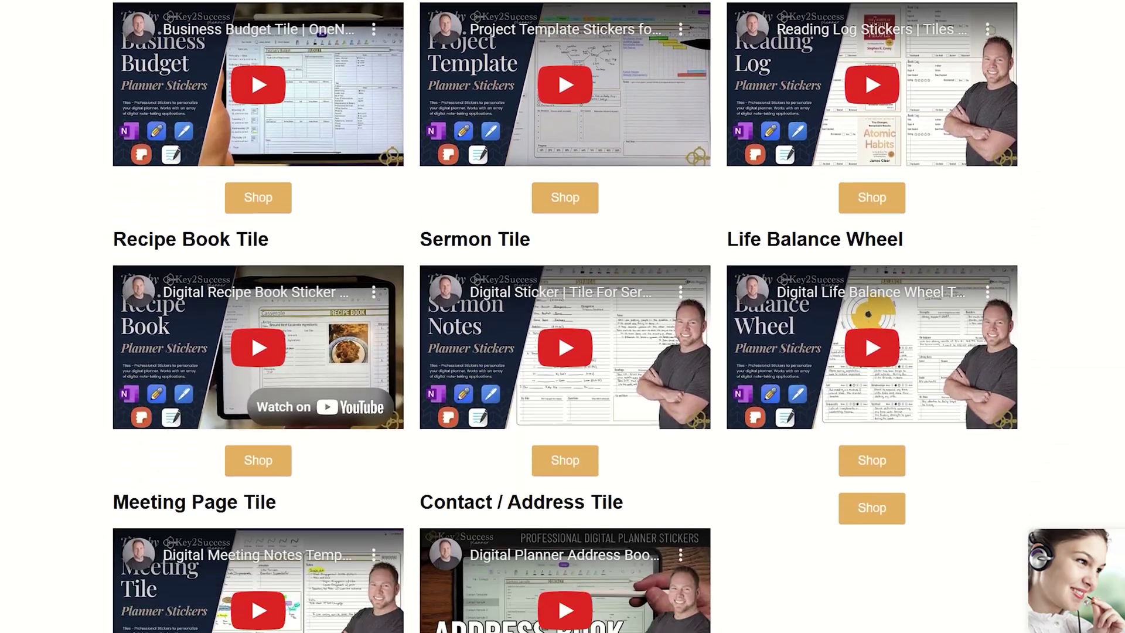
scroll(563, 317, "down", 5)
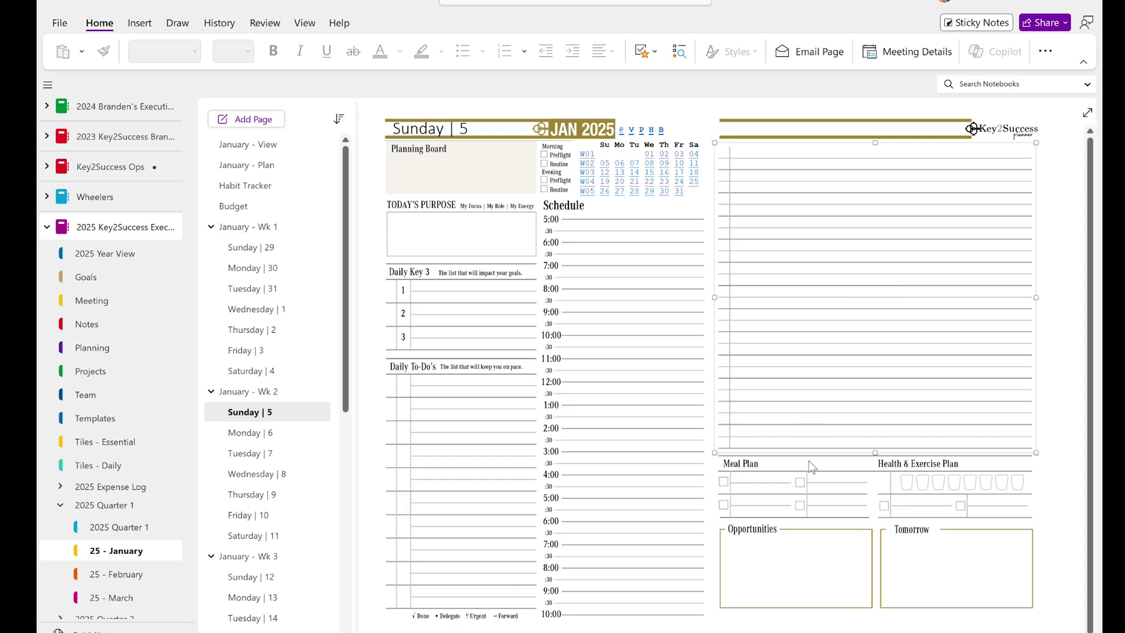
left_click(825, 560)
left_click(845, 486)
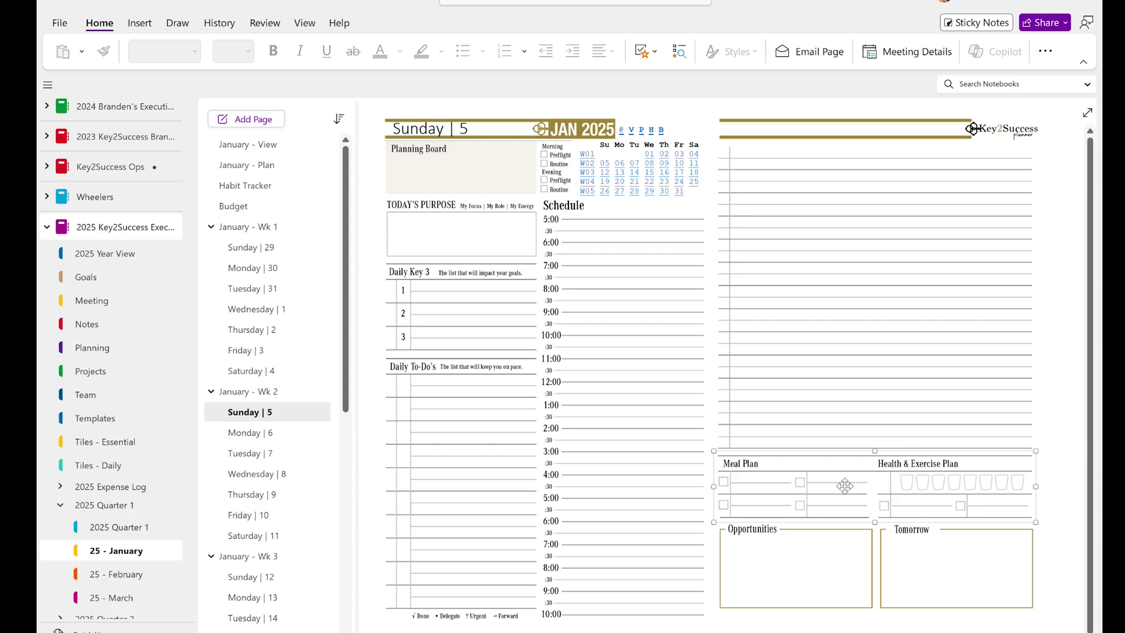
left_click(639, 428)
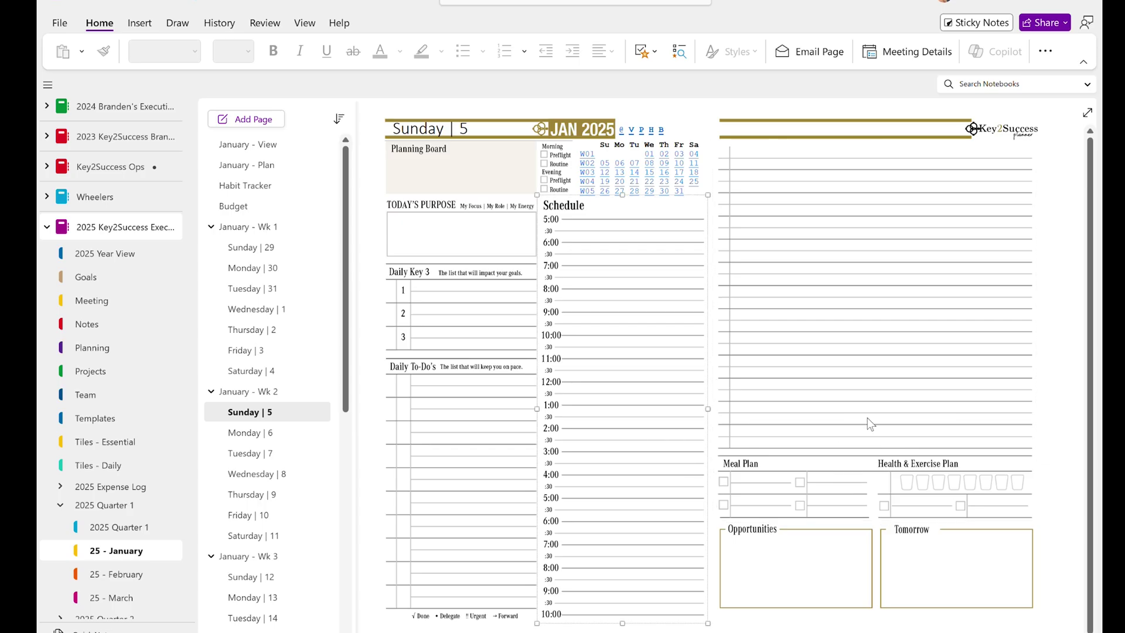
left_click(858, 434)
left_click(867, 495)
left_click(870, 548)
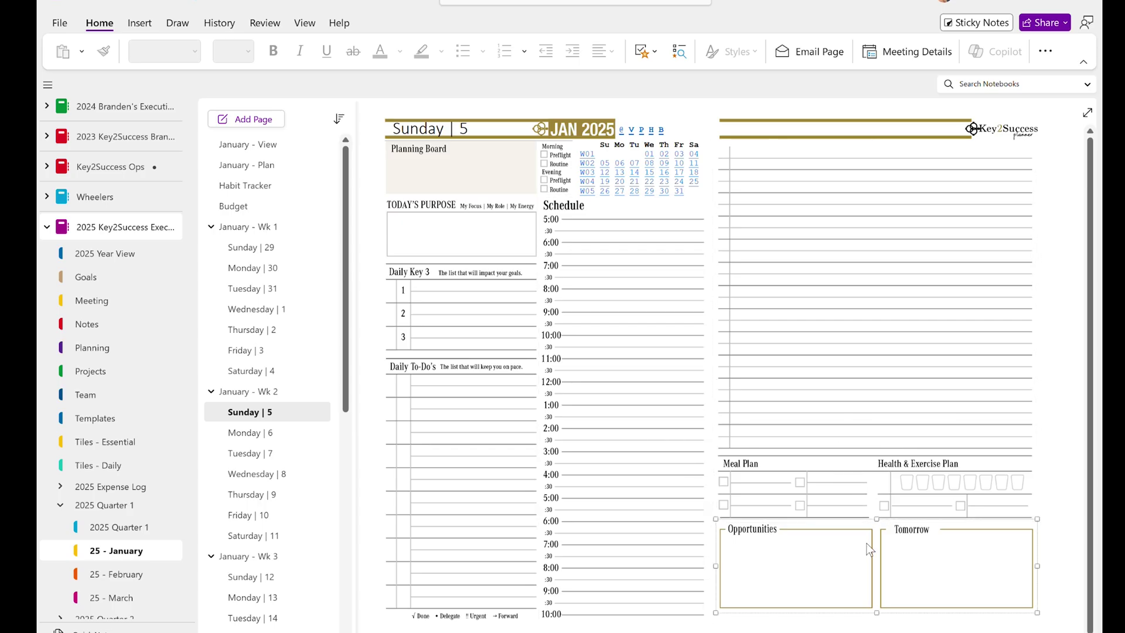
left_click(501, 485)
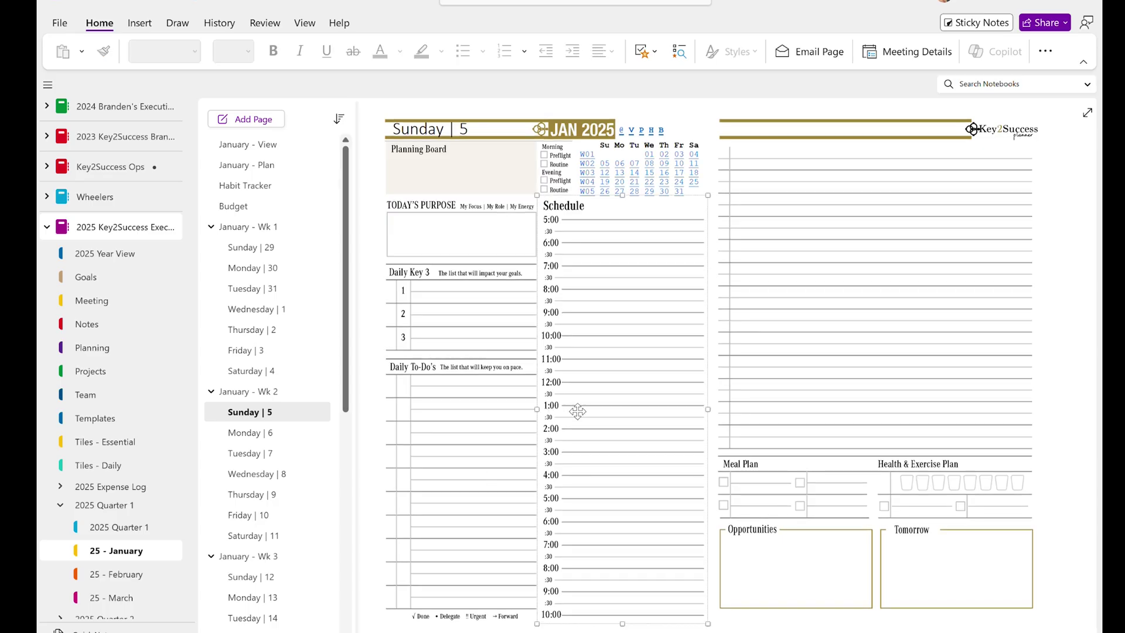
left_click(502, 412)
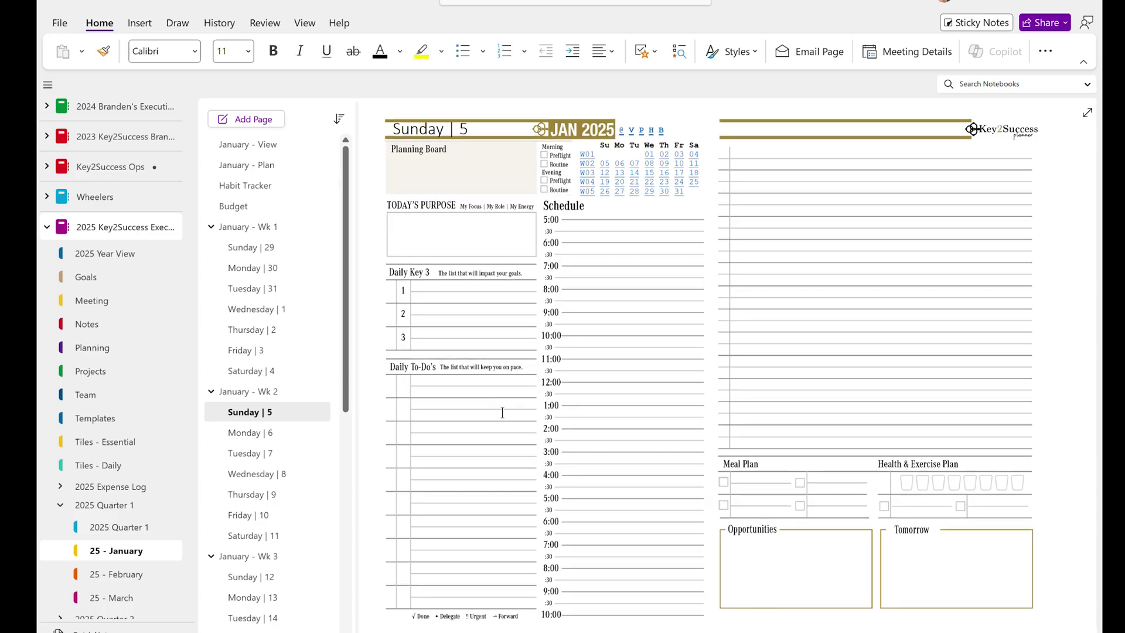
left_click(789, 392)
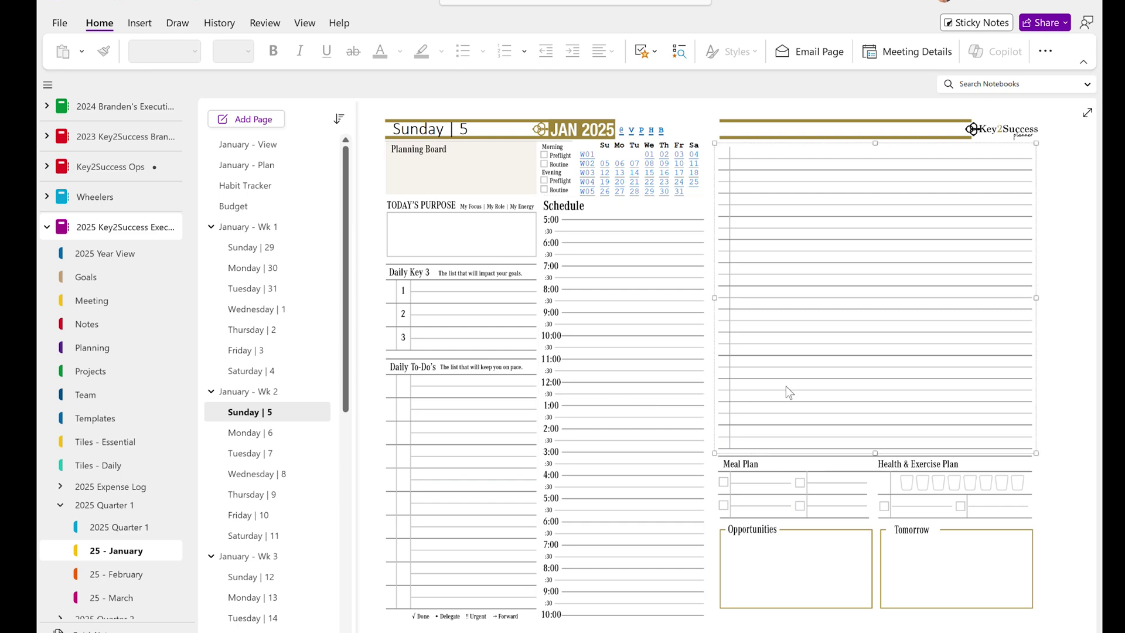
left_click(794, 551)
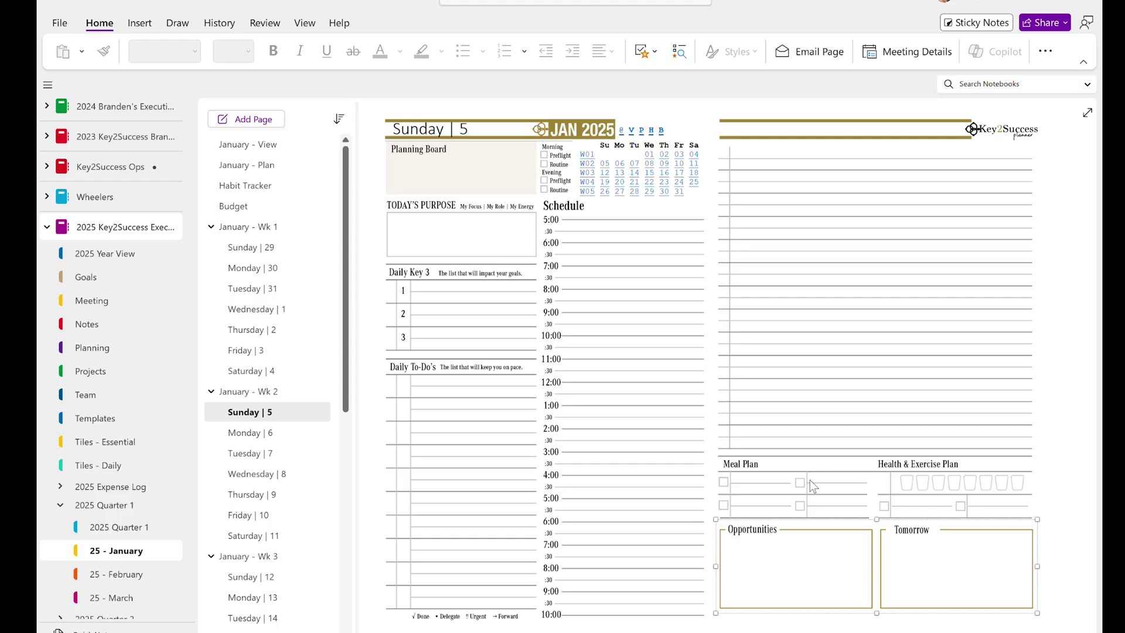
- Look over the Tiles - Essential Backgrounds page and pick its tall lined notes tile
left_click(105, 444)
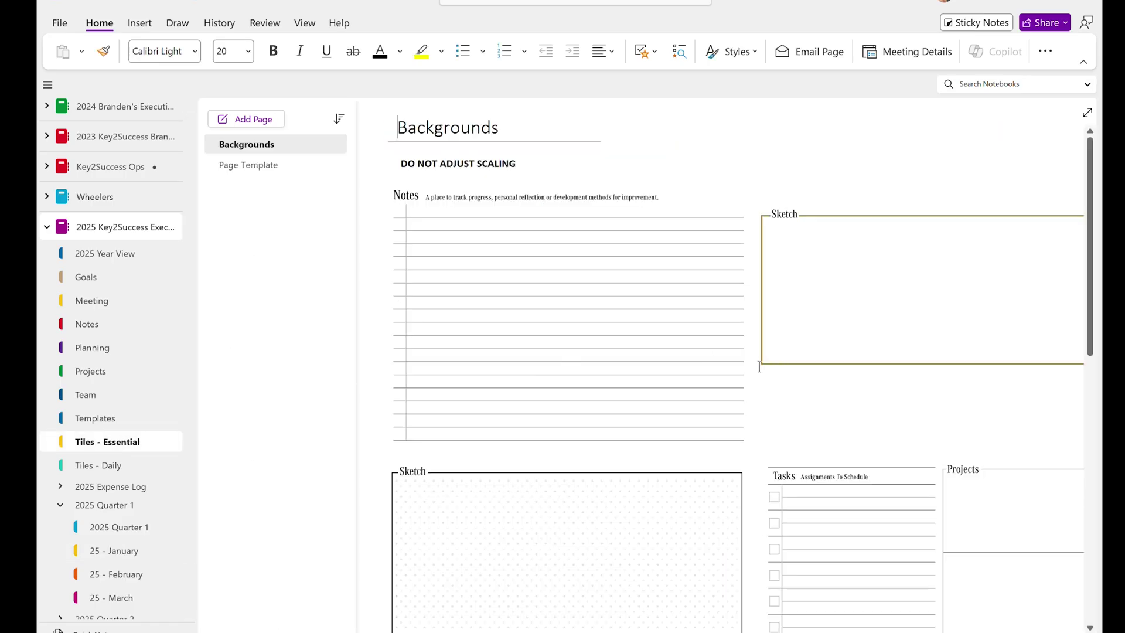
scroll(759, 366, "down", 4, "ctrl")
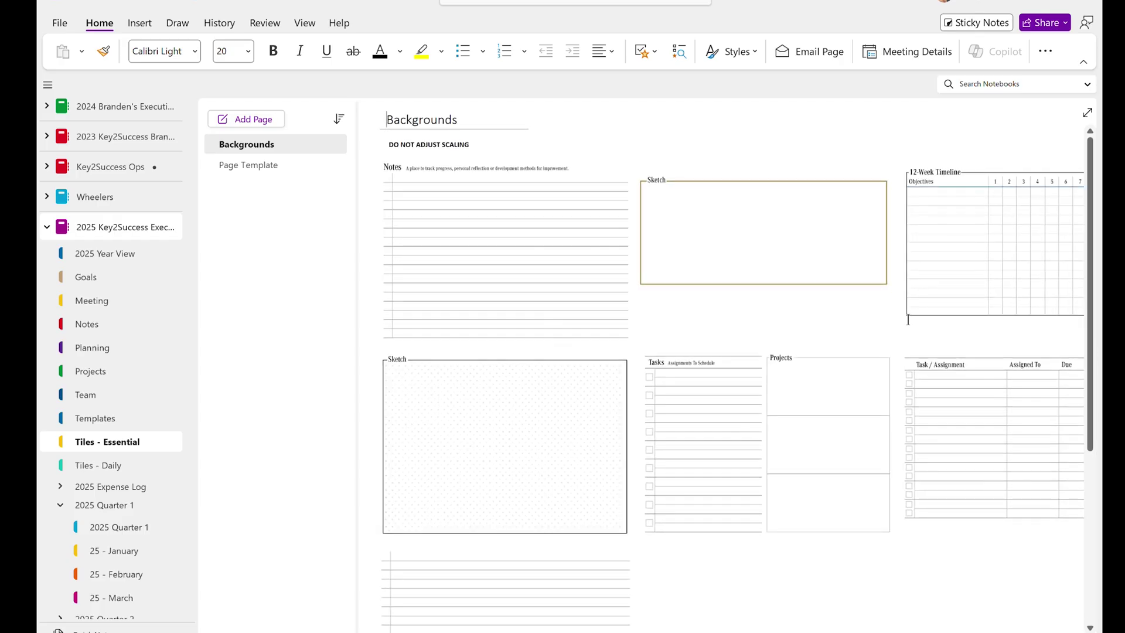
scroll(909, 319, "right", 2)
scroll(897, 319, "left", 2)
scroll(887, 320, "down", 5)
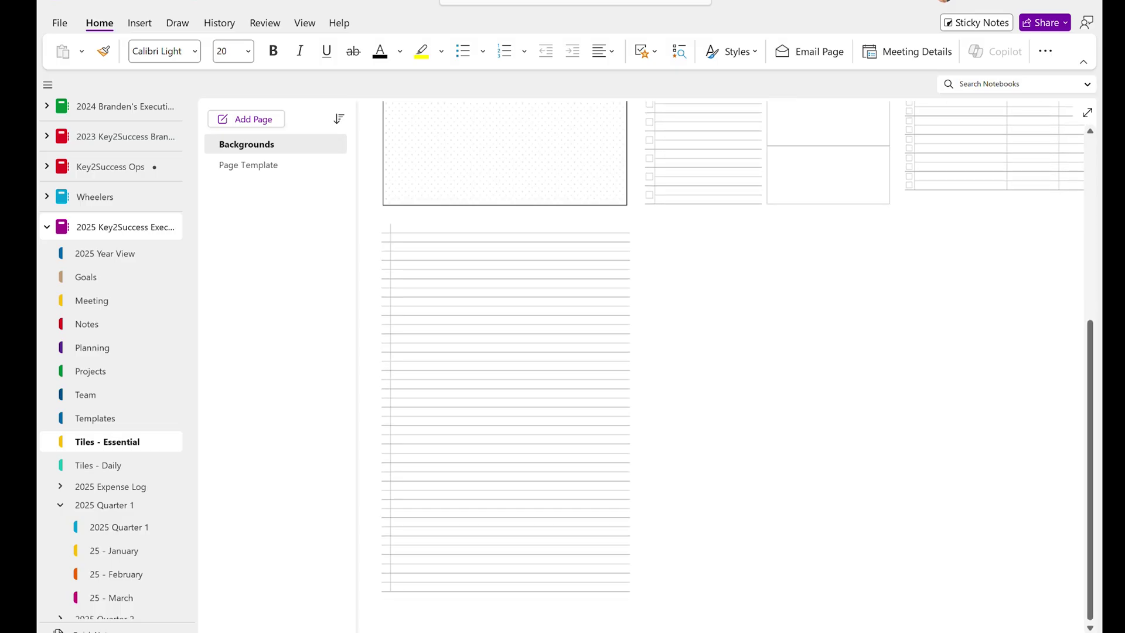
scroll(539, 422, "up", 1)
left_click(502, 414)
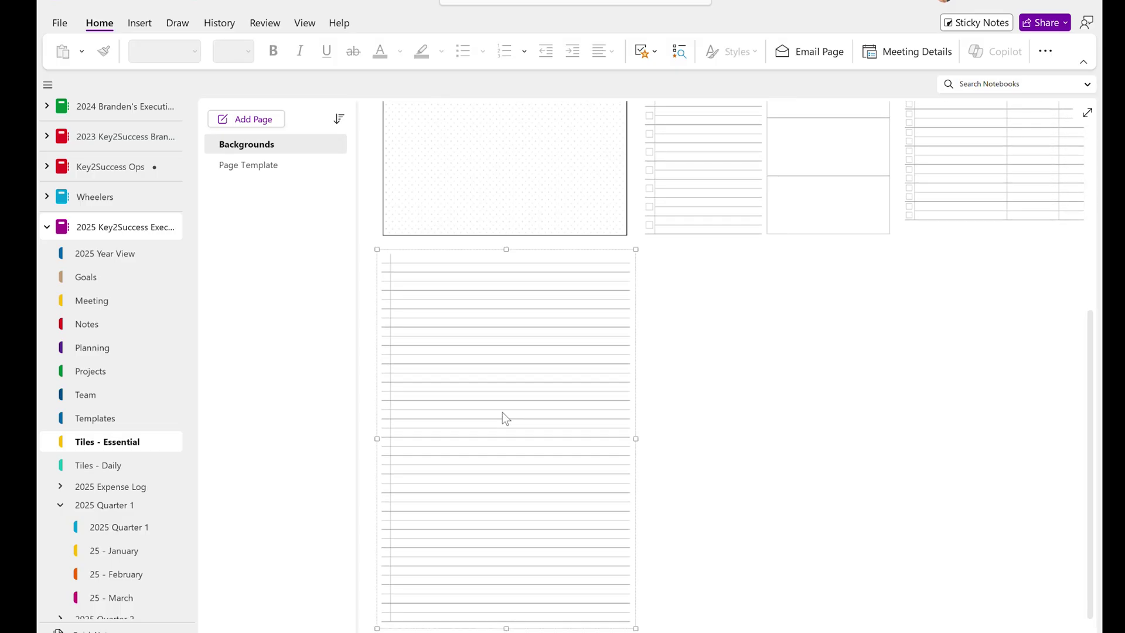
left_click(132, 548)
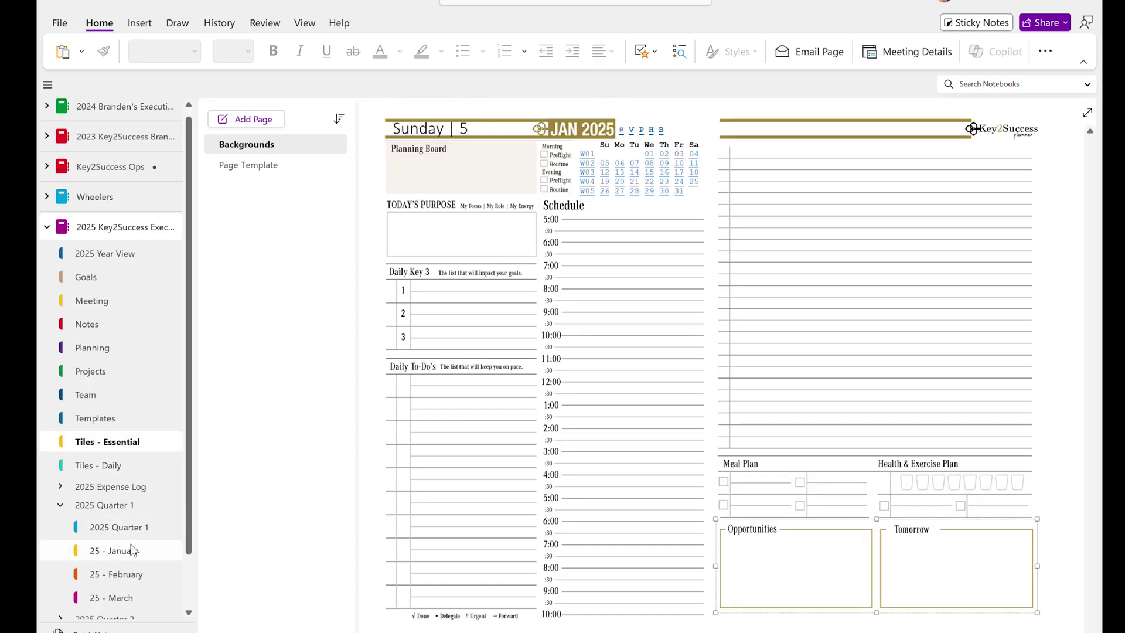
- Move the tall lined tile out beside the Sunday | 5 planner page
left_click(1063, 184)
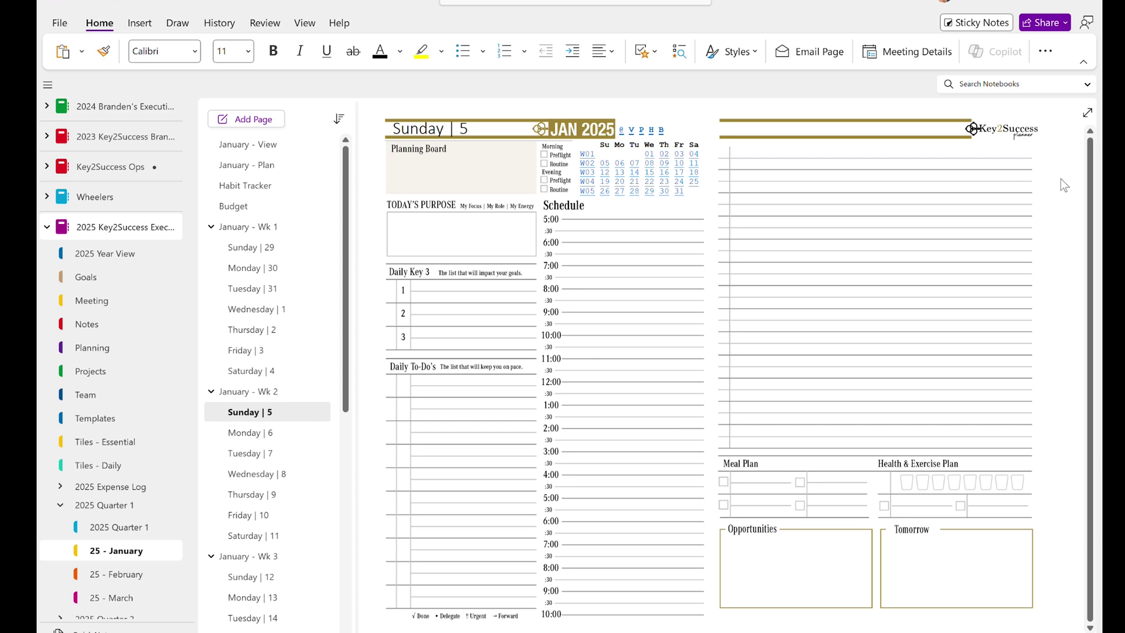
left_click_drag(878, 259, 937, 269)
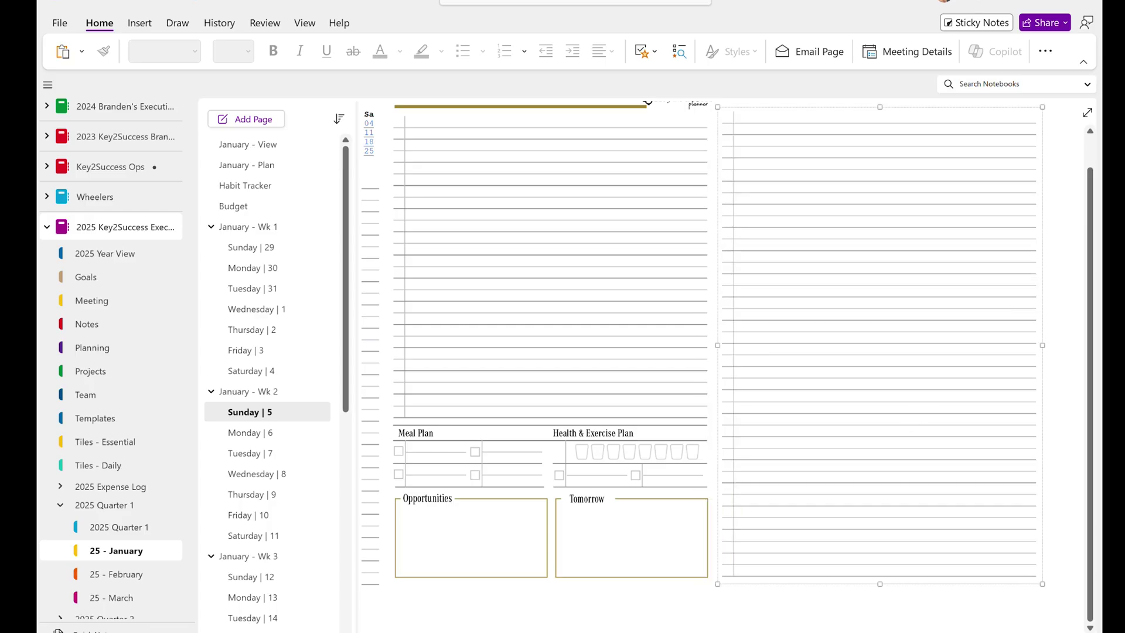
scroll(691, 343, "left", 2)
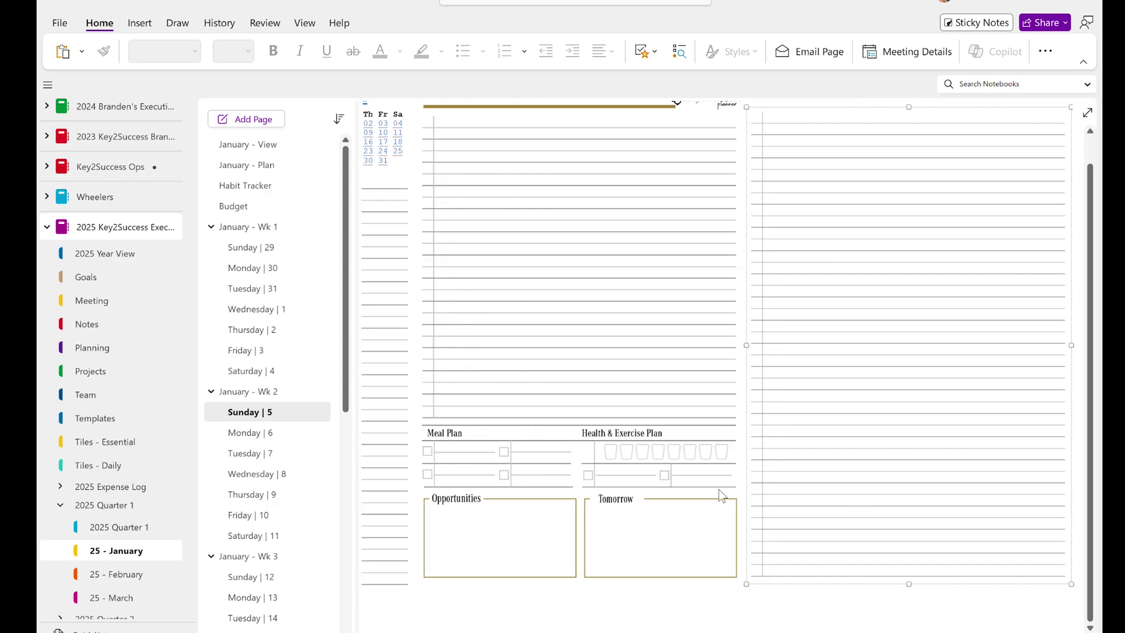
left_click(89, 466)
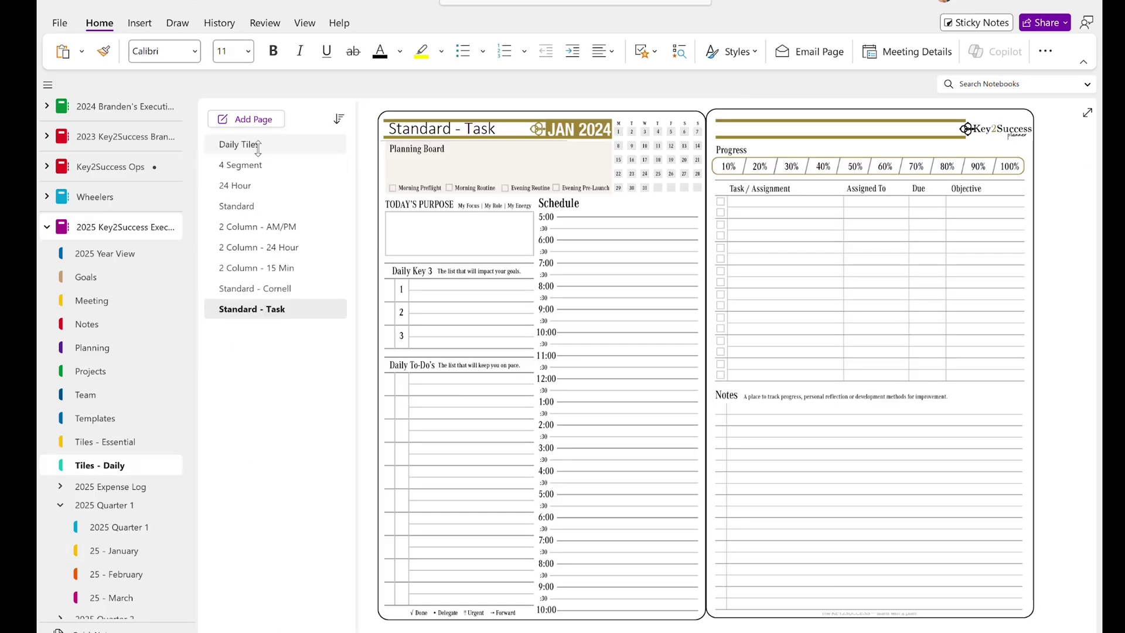
- Compare the AM/PM, 24-hour and 15-minute schedule tiles on the Daily Tiles page
left_click(257, 144)
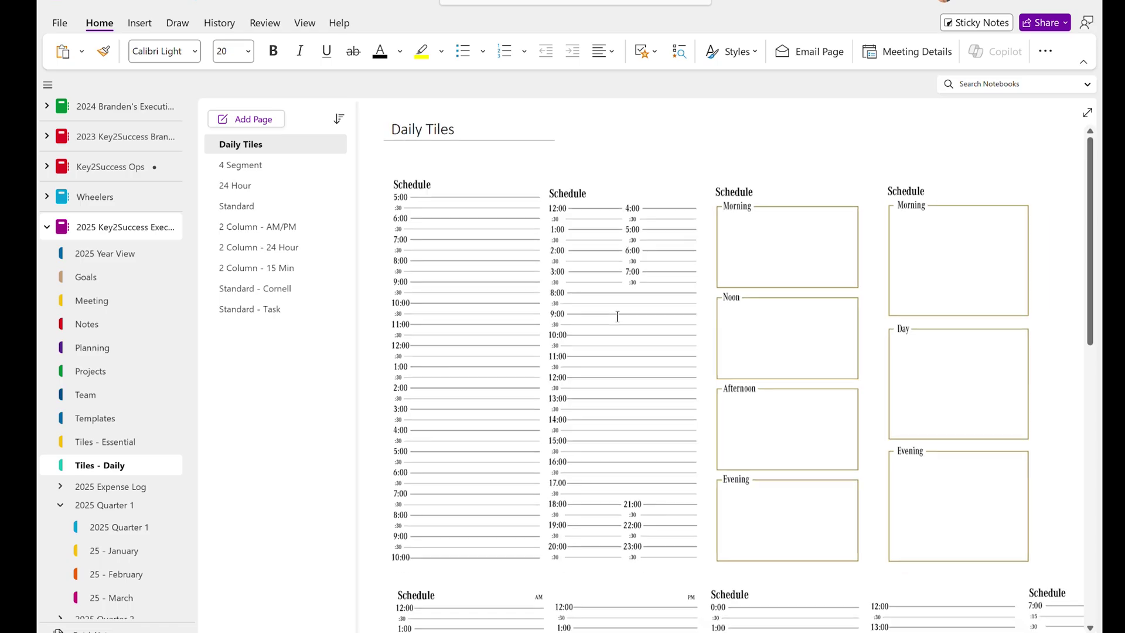
scroll(618, 316, "down", 1, "ctrl")
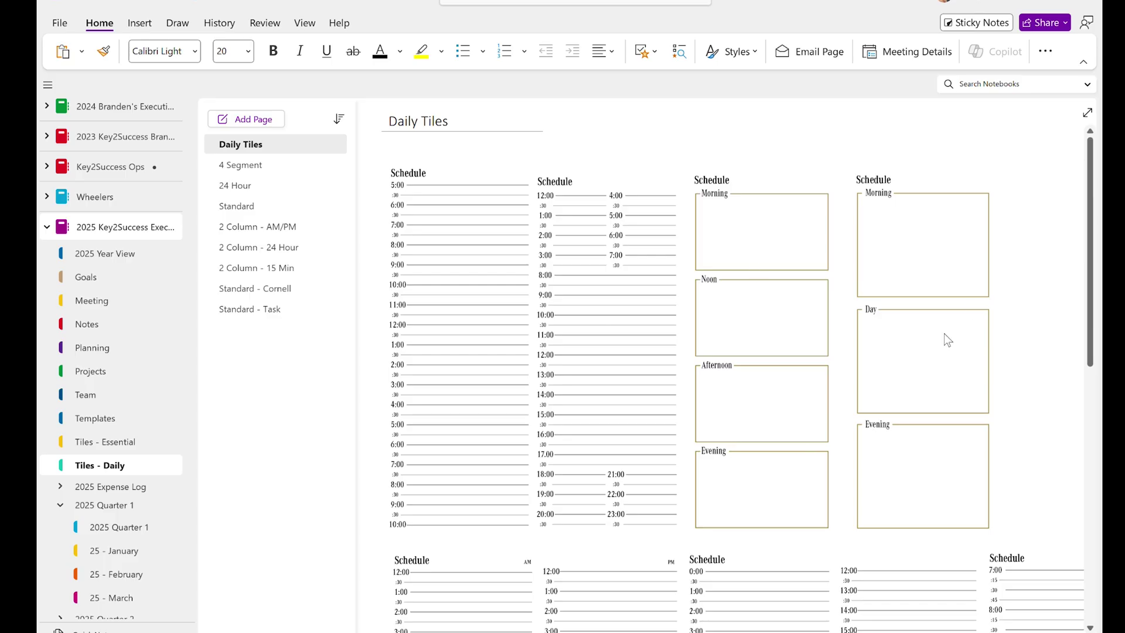
left_click_drag(1091, 340, 1074, 452)
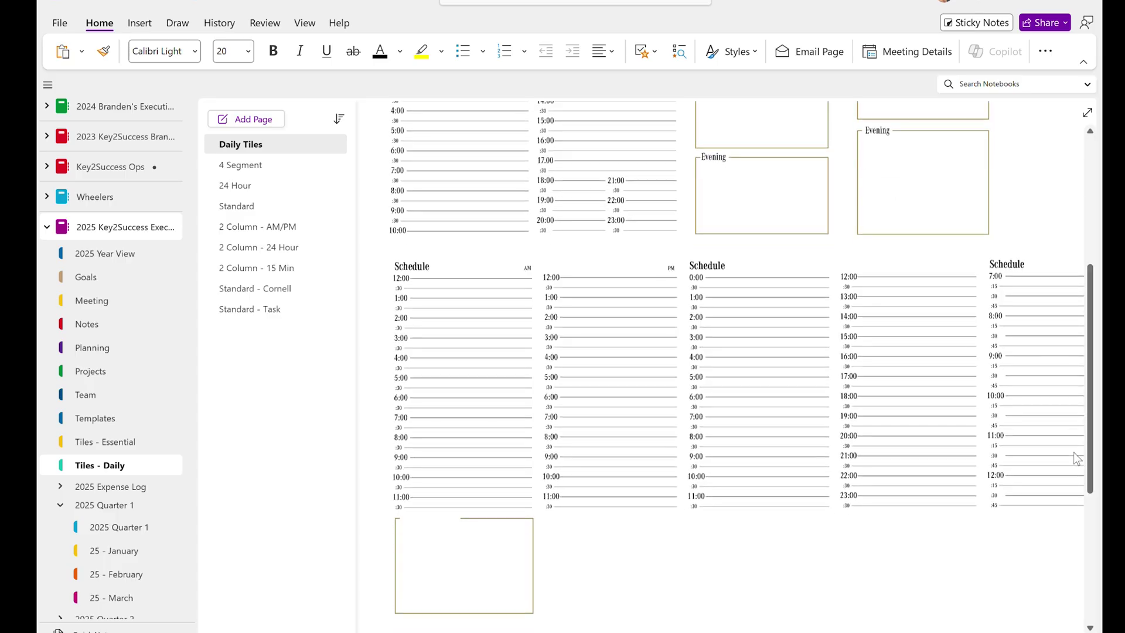
left_click(436, 352)
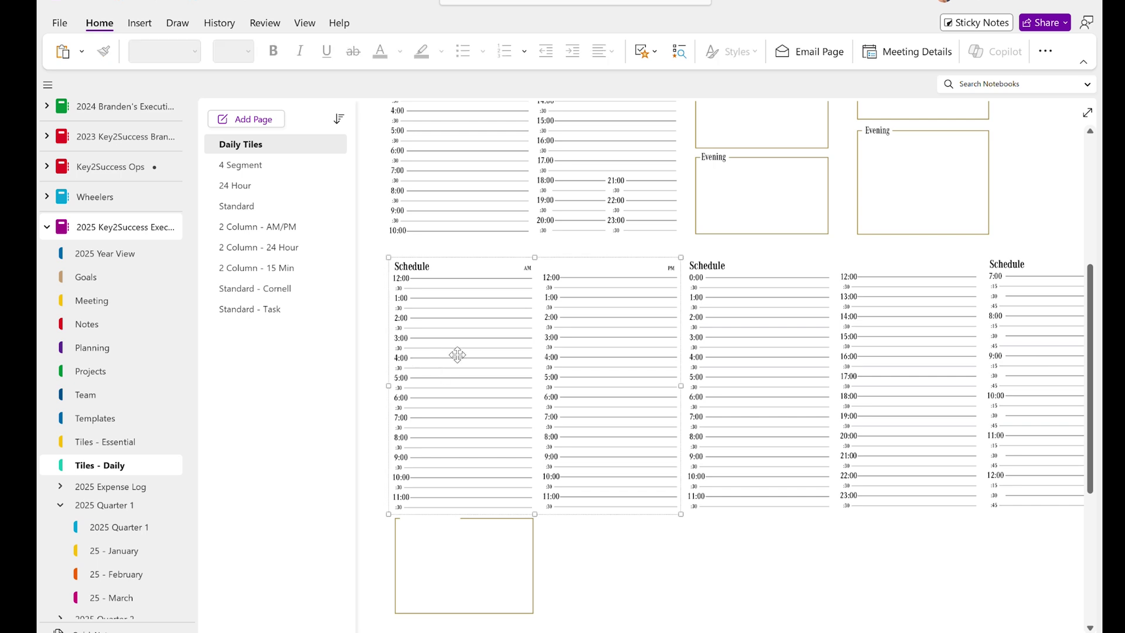
left_click(771, 349)
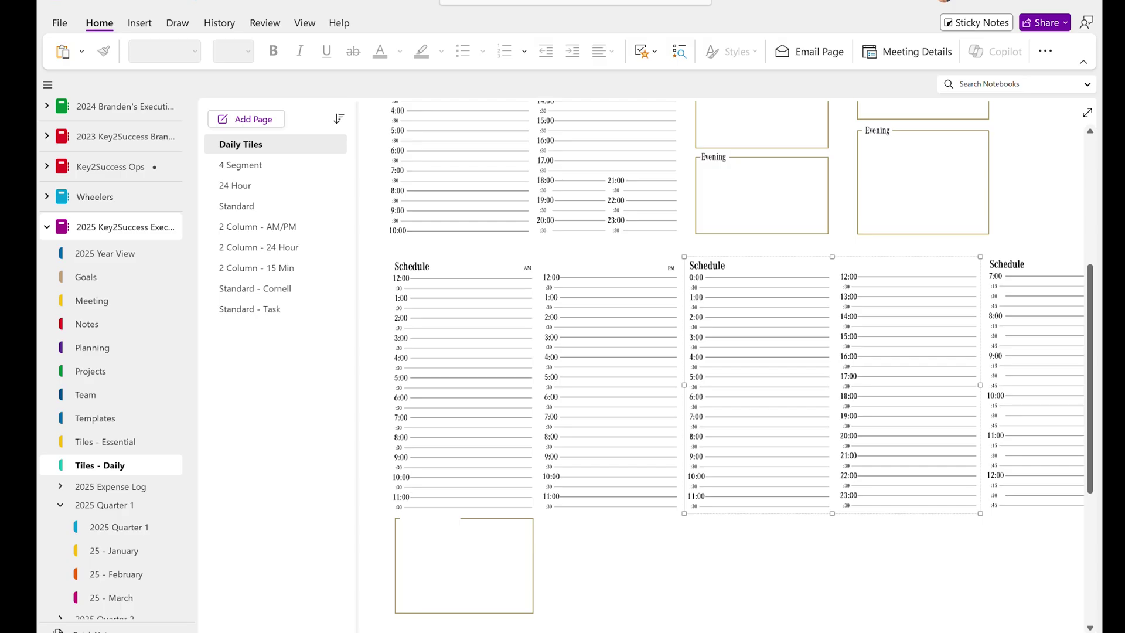
left_click(1004, 445)
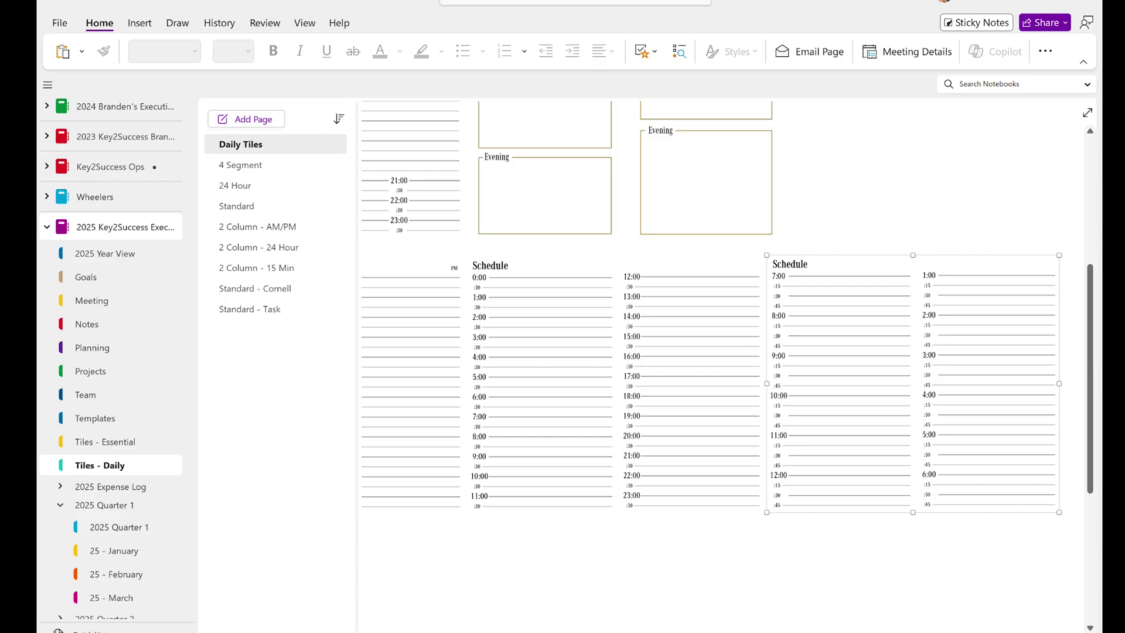
scroll(733, 307, "left", 1)
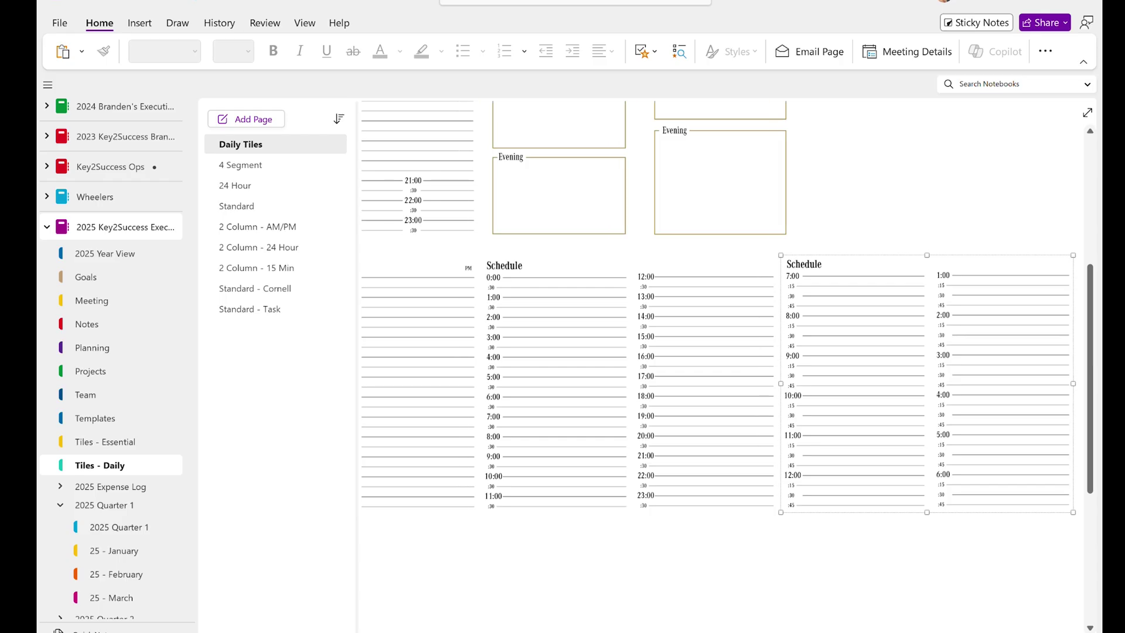
scroll(723, 358, "left", 5)
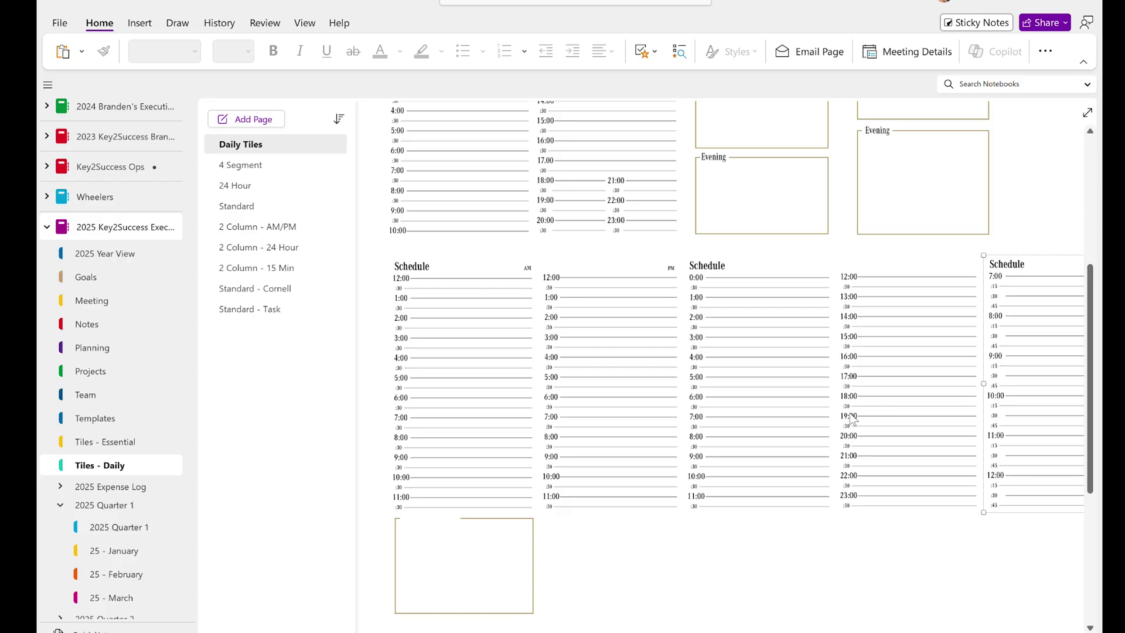
- Browse the 4 Segment through Standard - Task template pages, then return to 25 - January
left_click(278, 167)
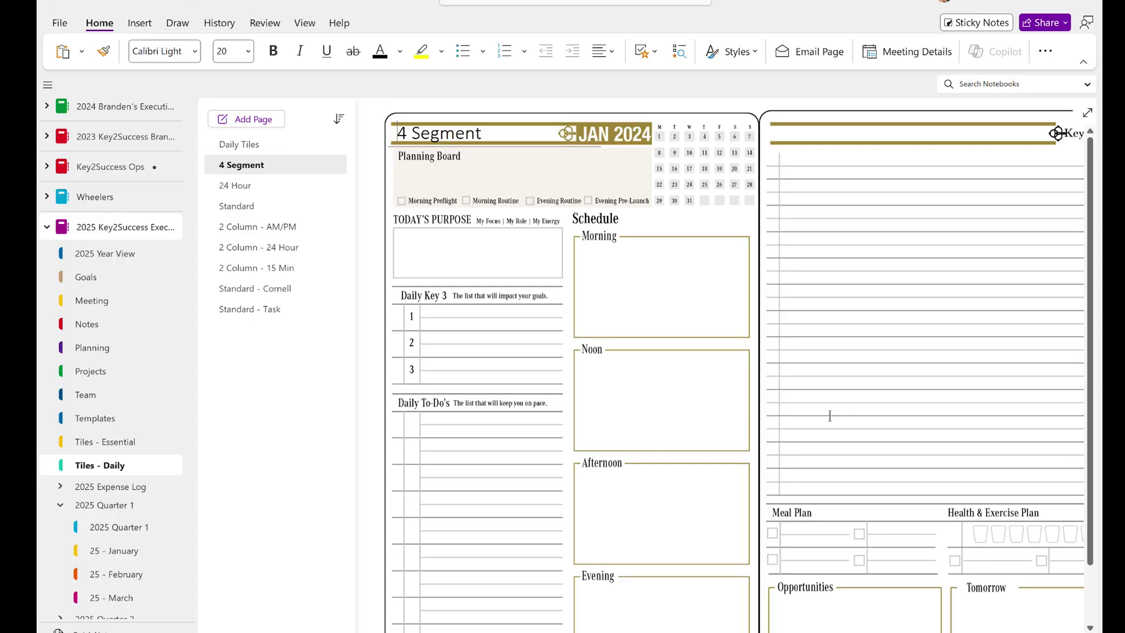
scroll(633, 363, "down", 5, "ctrl")
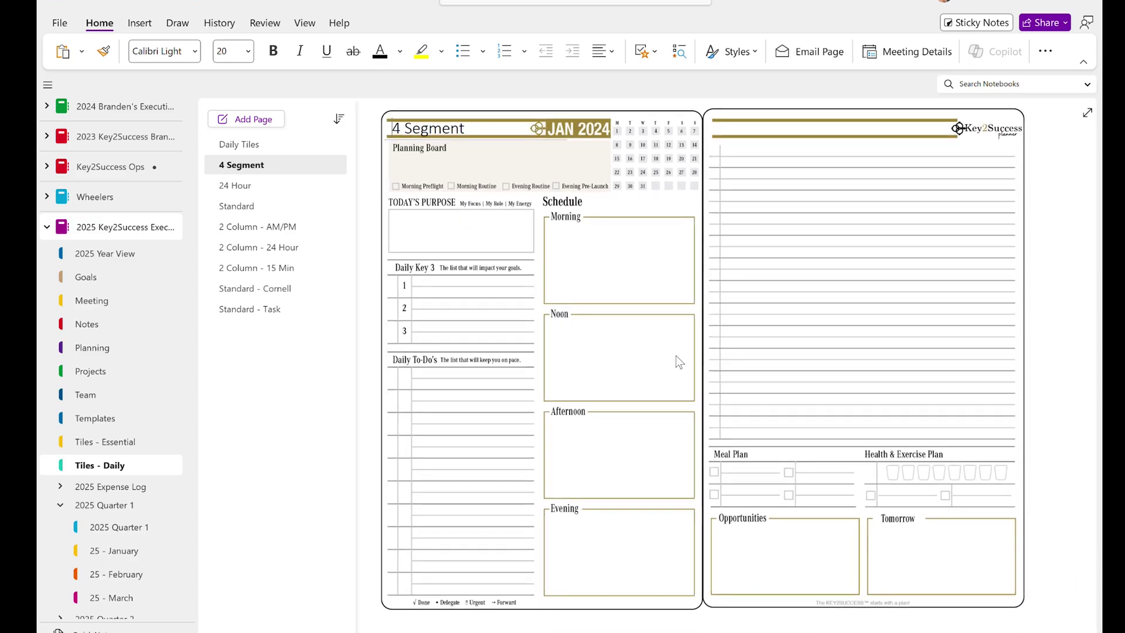
left_click(274, 185)
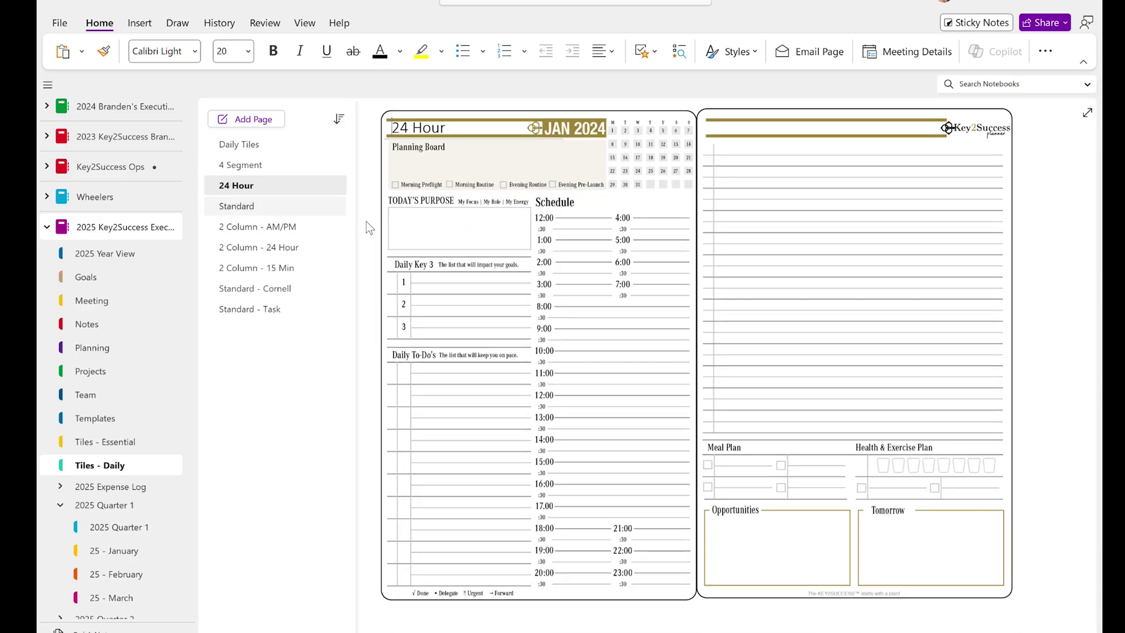
left_click(283, 208)
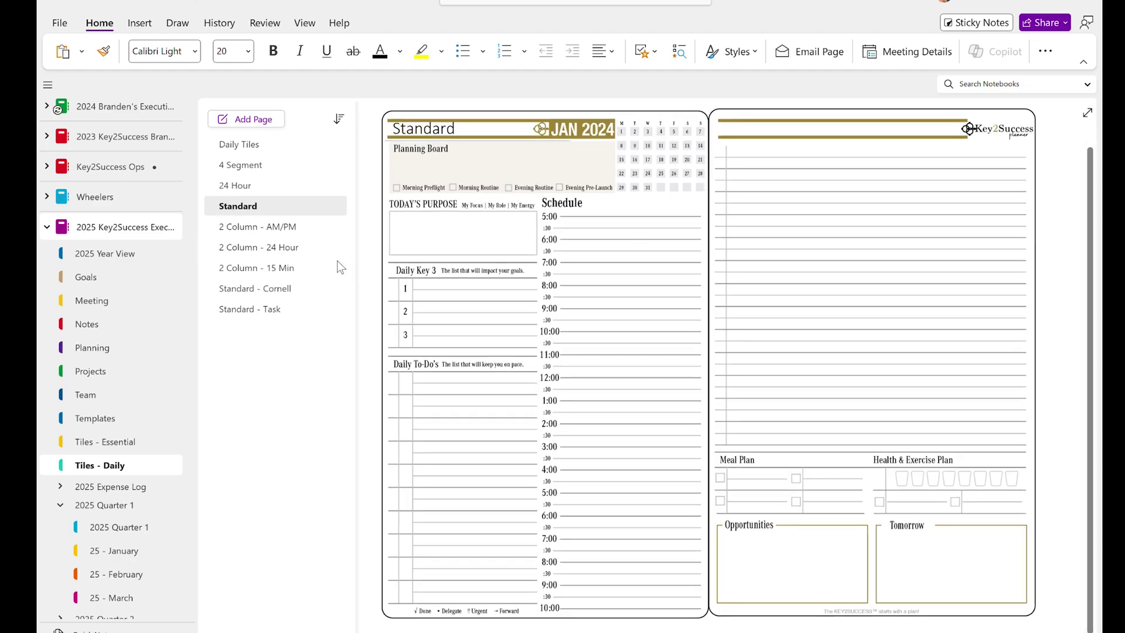
left_click(252, 230)
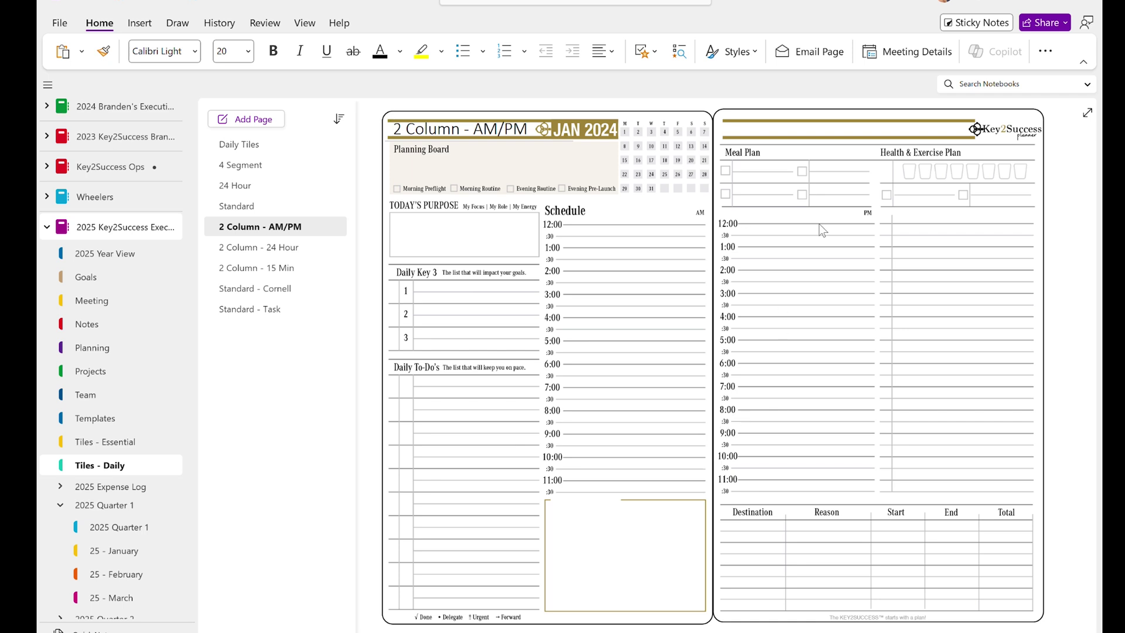
left_click(807, 534)
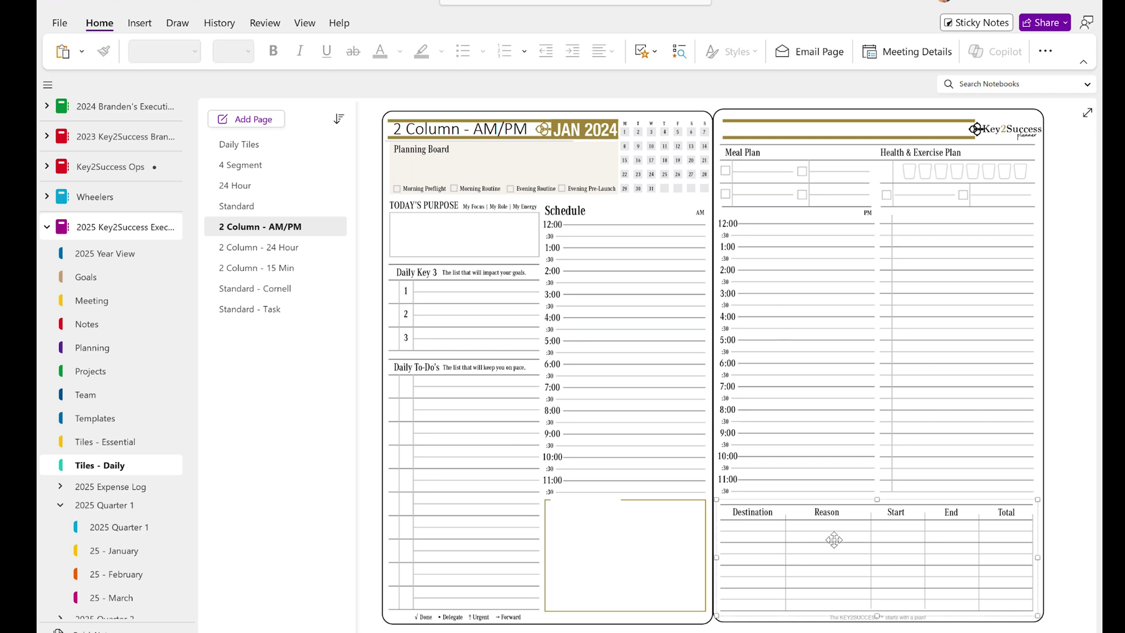
left_click(798, 188)
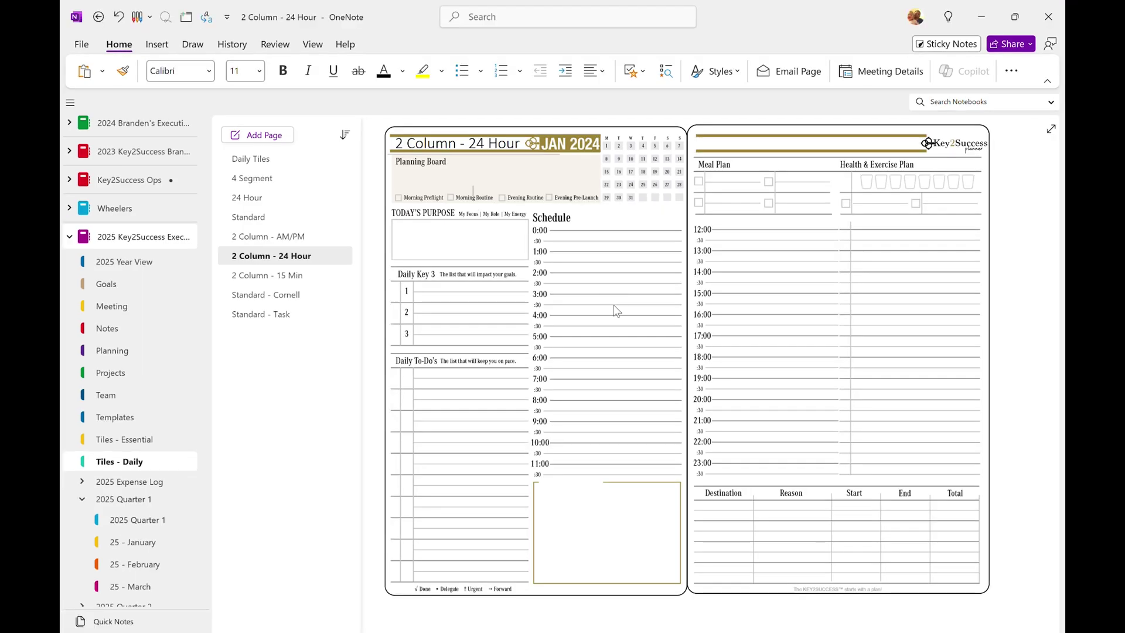
key("ctrl+Page_Down")
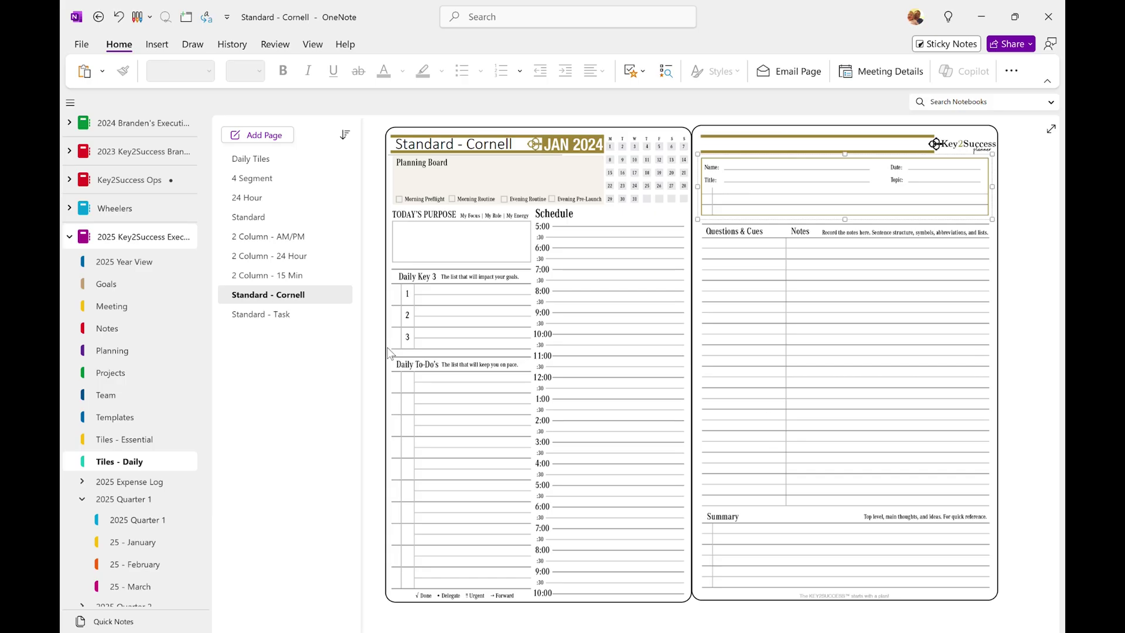
left_click(282, 317)
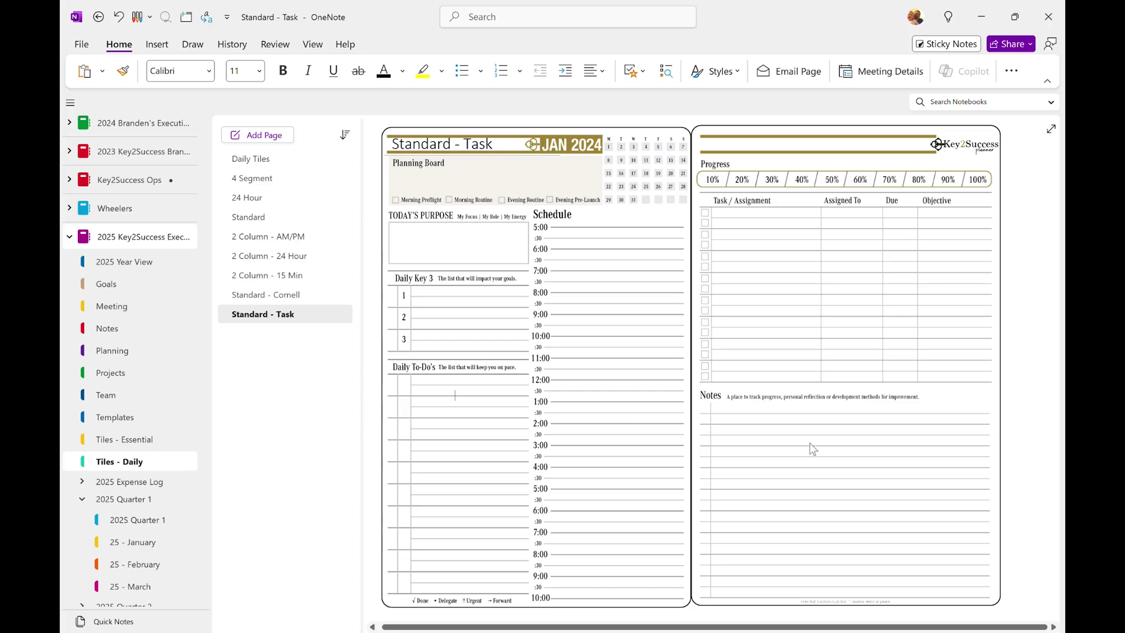
left_click(133, 542)
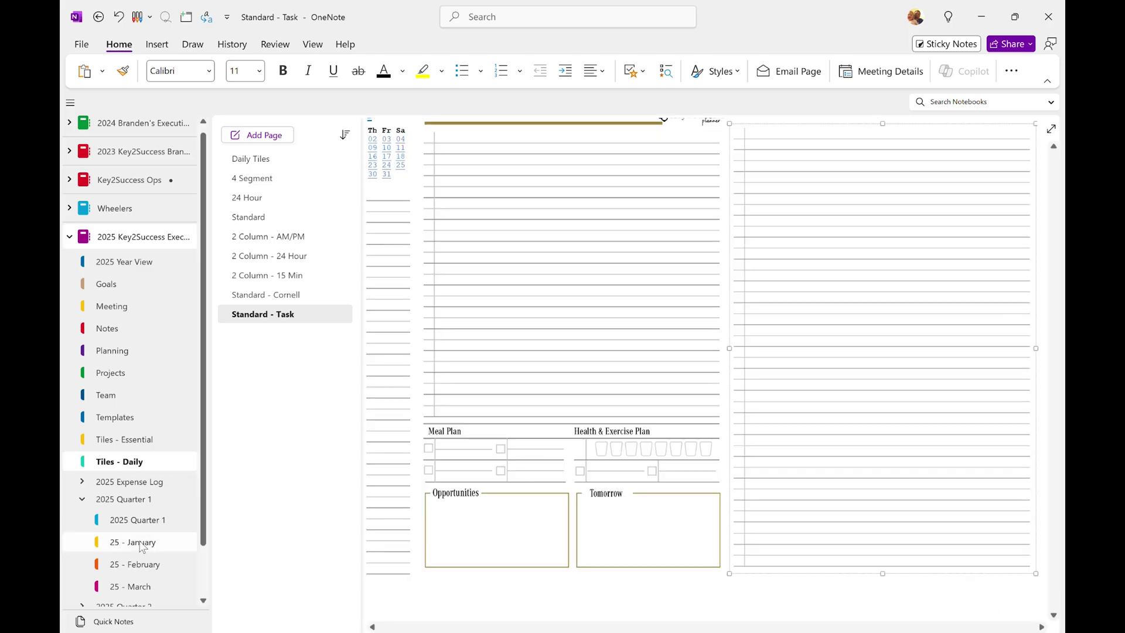
- On Wednesday | 1, delete the old Schedule, lined notes, Meal Plan/Health and Opportunities tiles
left_click(289, 315)
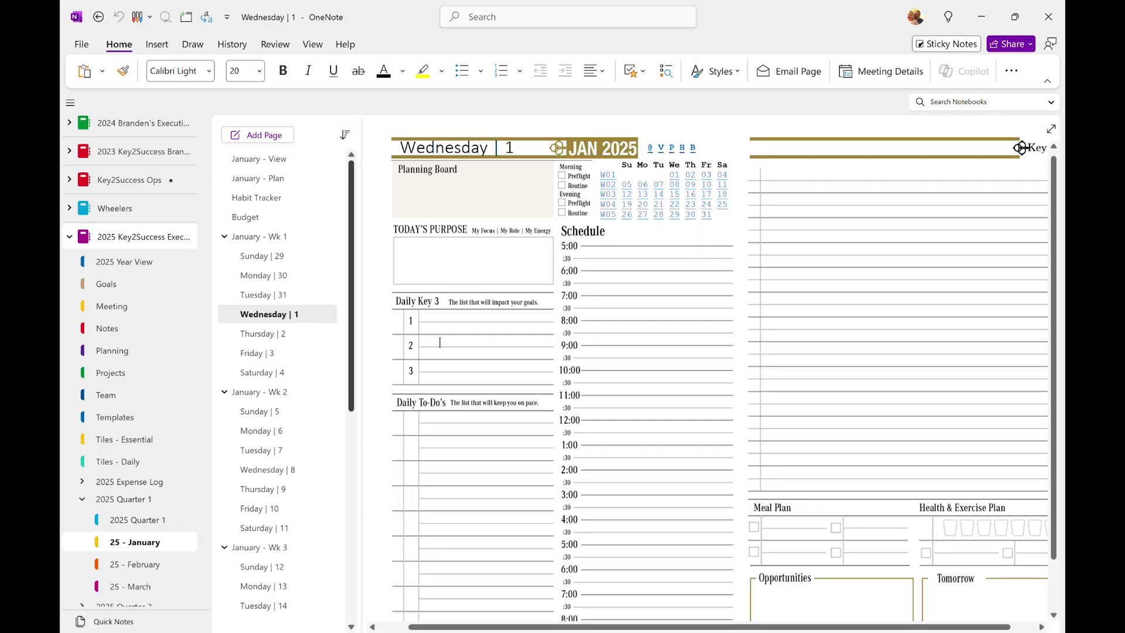
scroll(704, 386, "down", 3)
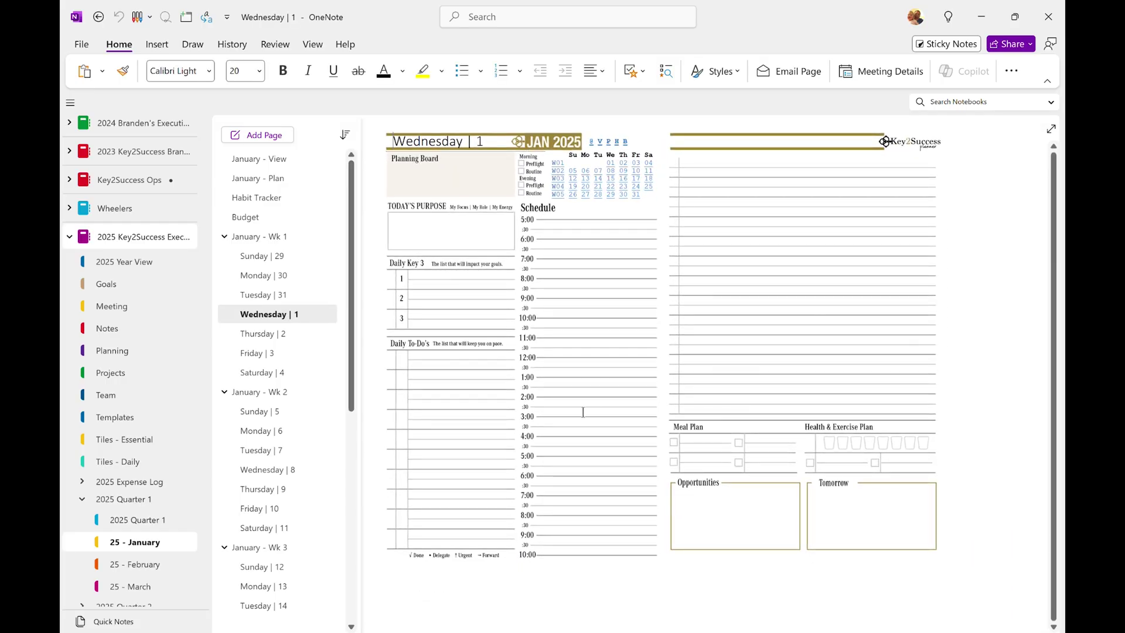
left_click(577, 418)
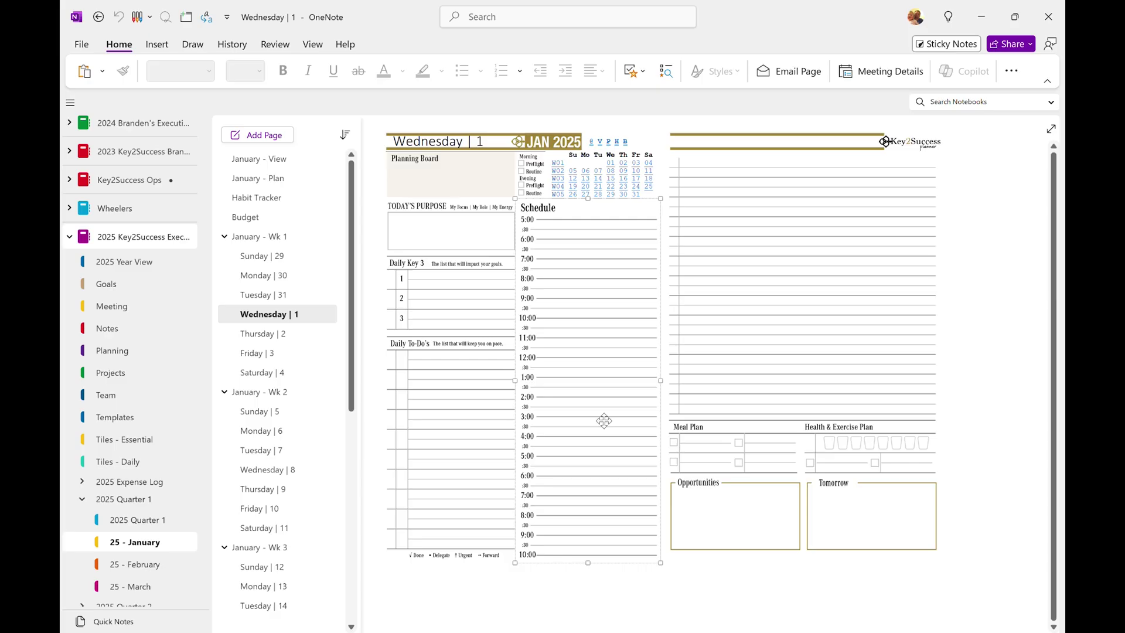
key("Delete")
left_click(795, 335)
key("Delete")
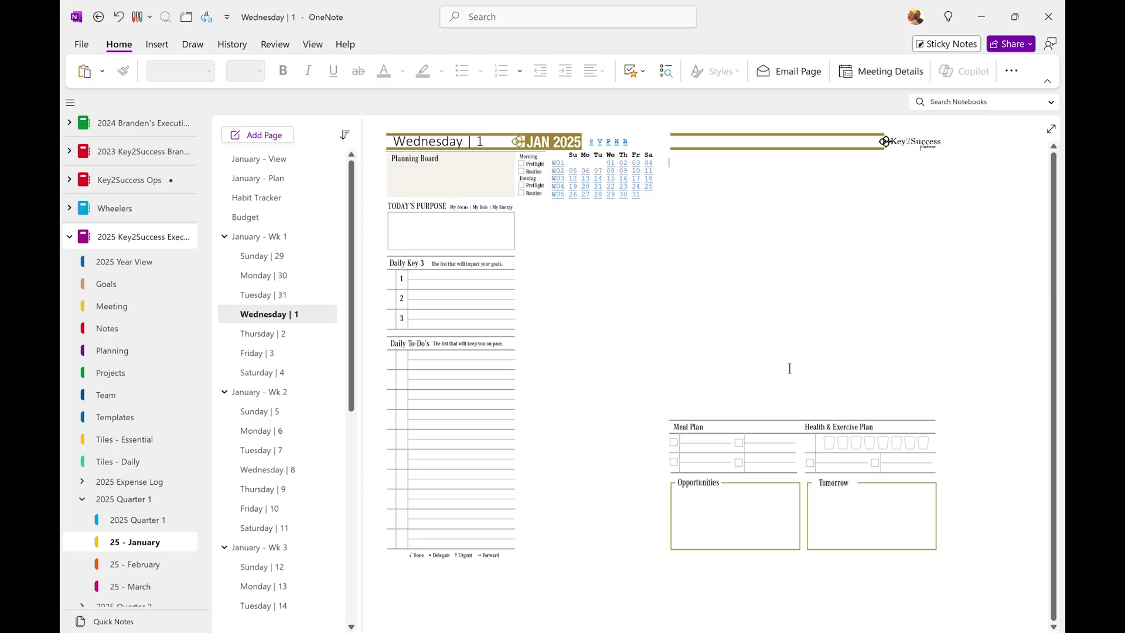
left_click(754, 454)
key("Delete")
left_click(766, 515)
key("Delete")
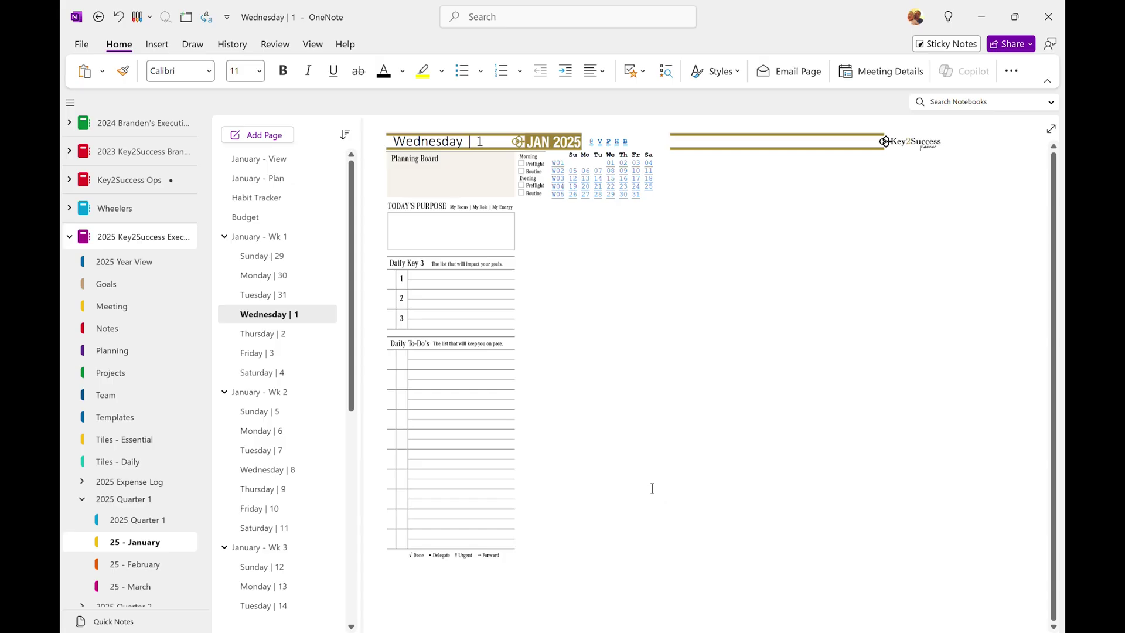
- Copy the two-column 24-hour Schedule tile from Daily Tiles and paste it beside the To-Do's
left_click(141, 463)
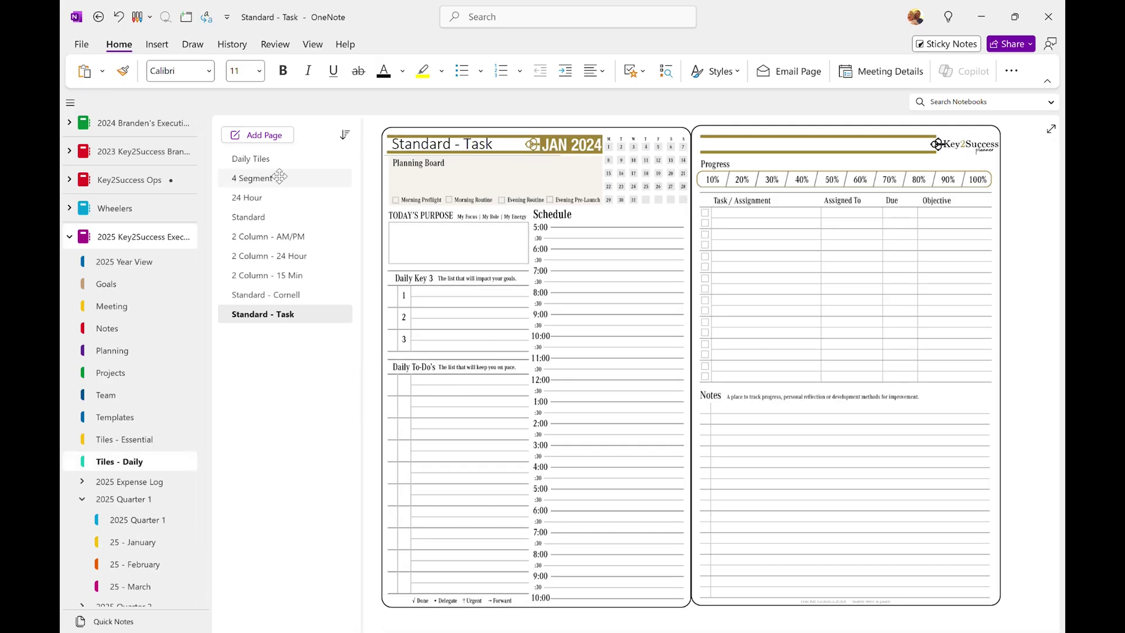
left_click(269, 176)
left_click(267, 159)
left_click(599, 293)
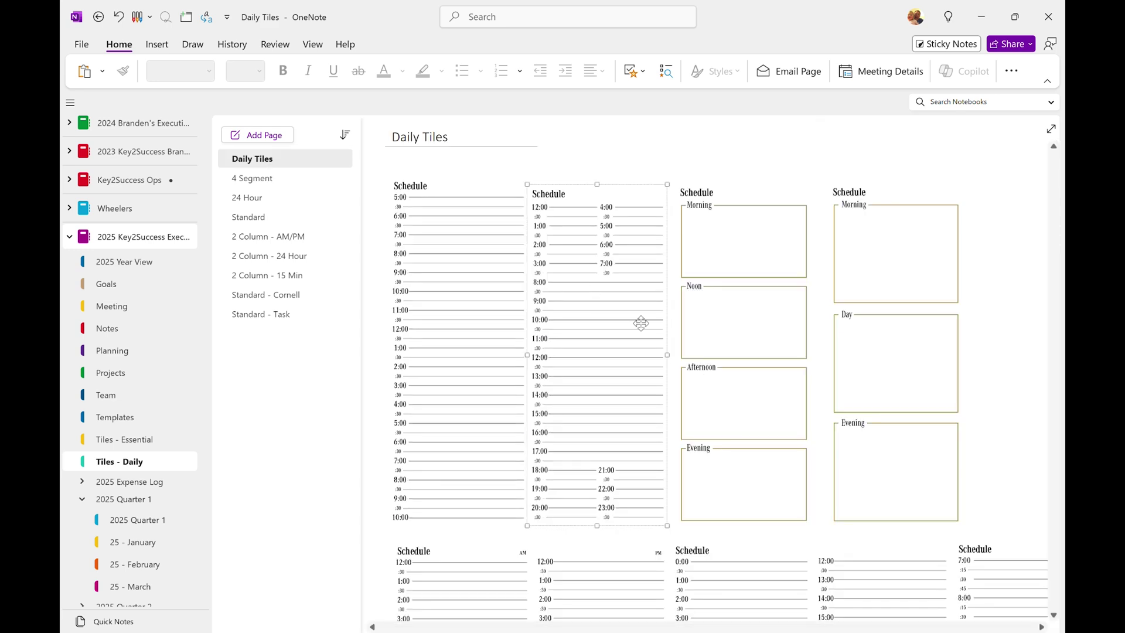
left_click(134, 542)
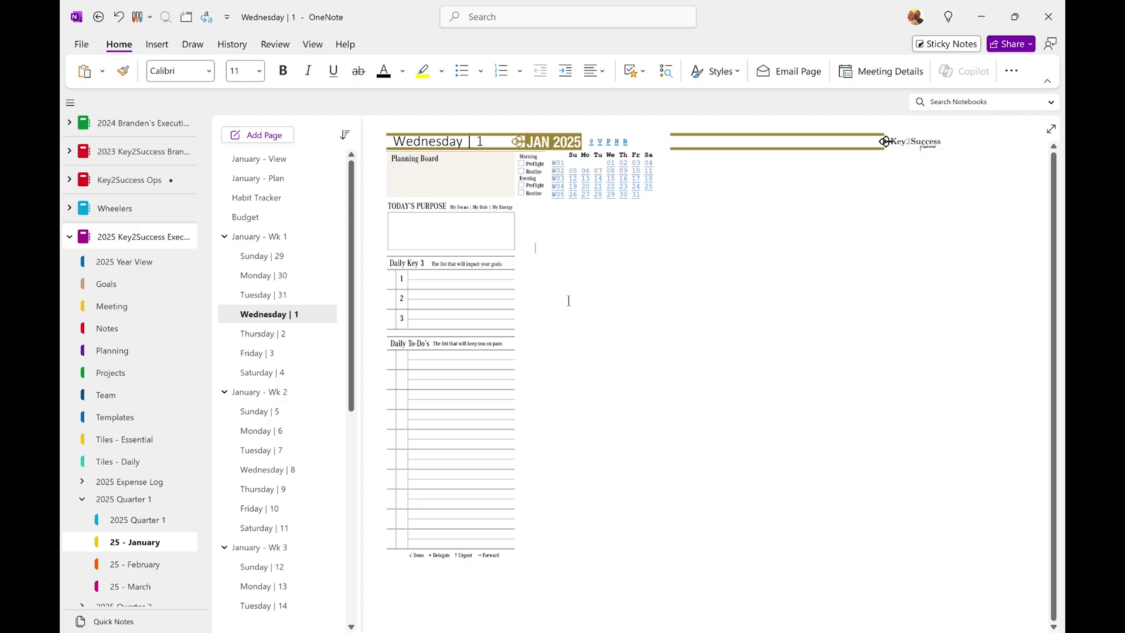
key("ctrl+v")
left_click_drag(635, 310, 619, 276)
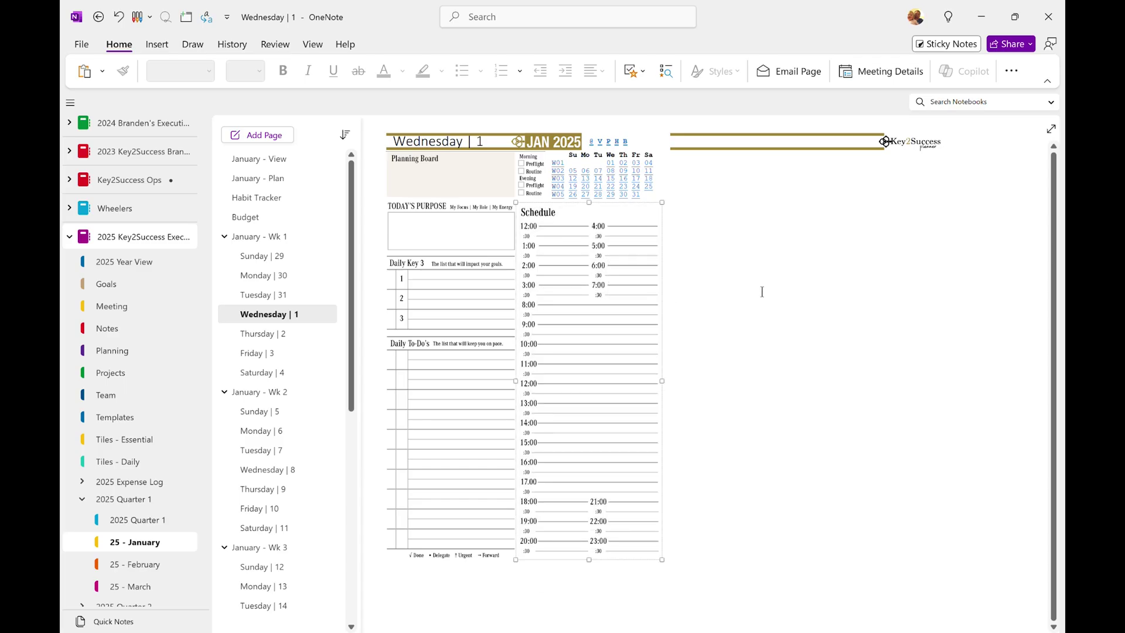
left_click(803, 313)
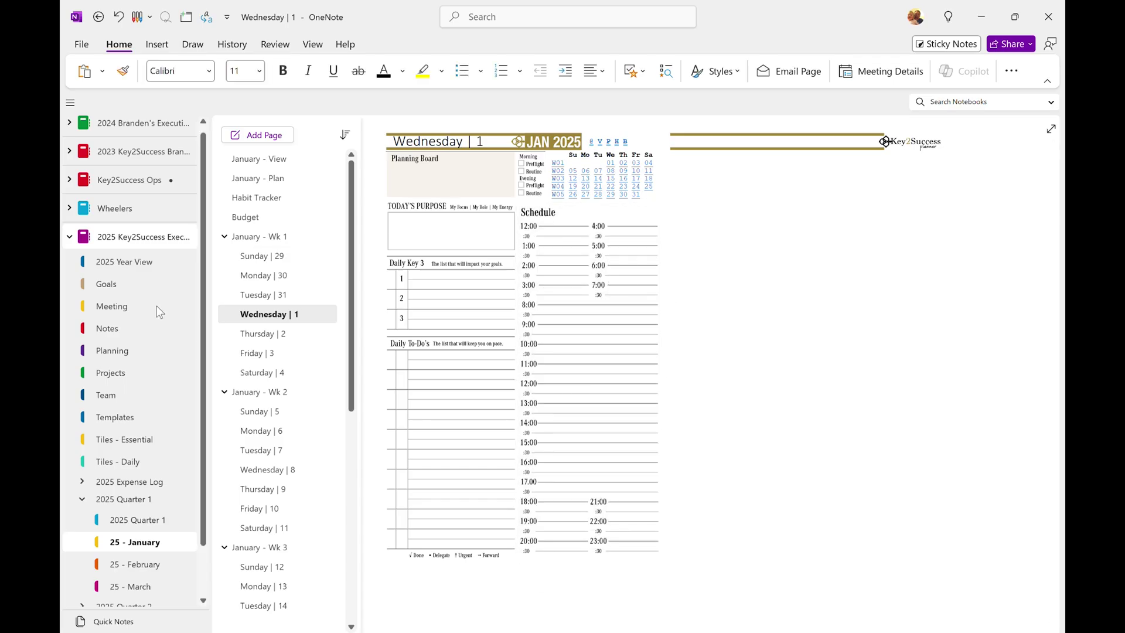
- Copy the Destination log table from 2 Column - 24 Hour and place it beside the lower schedule
left_click(124, 463)
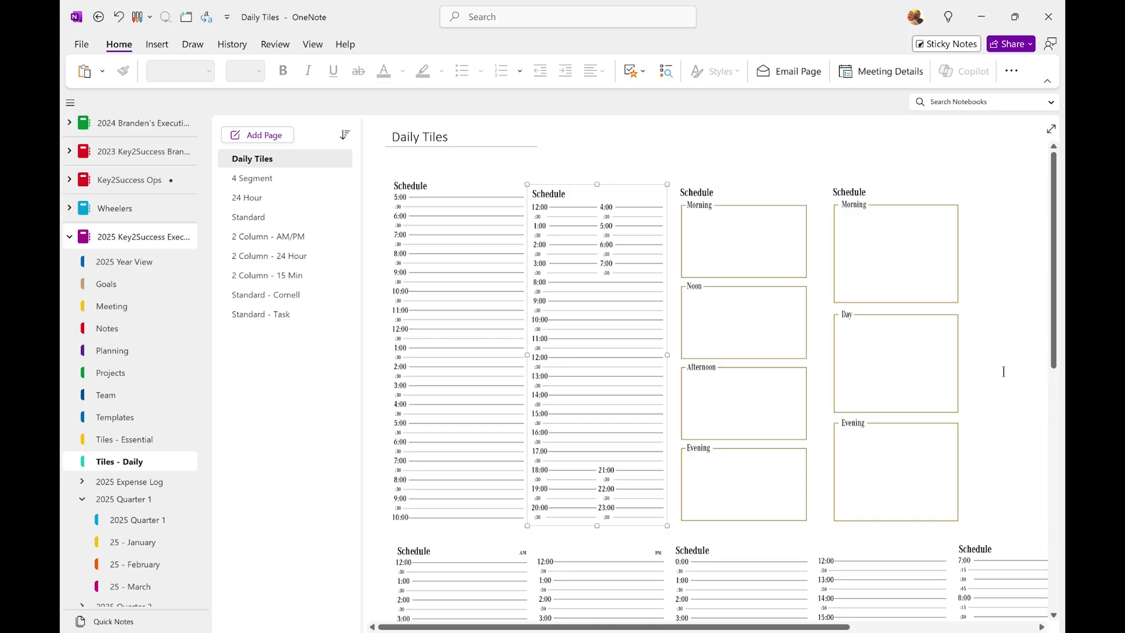
scroll(1047, 375, "down", 2)
scroll(1046, 376, "down", 3)
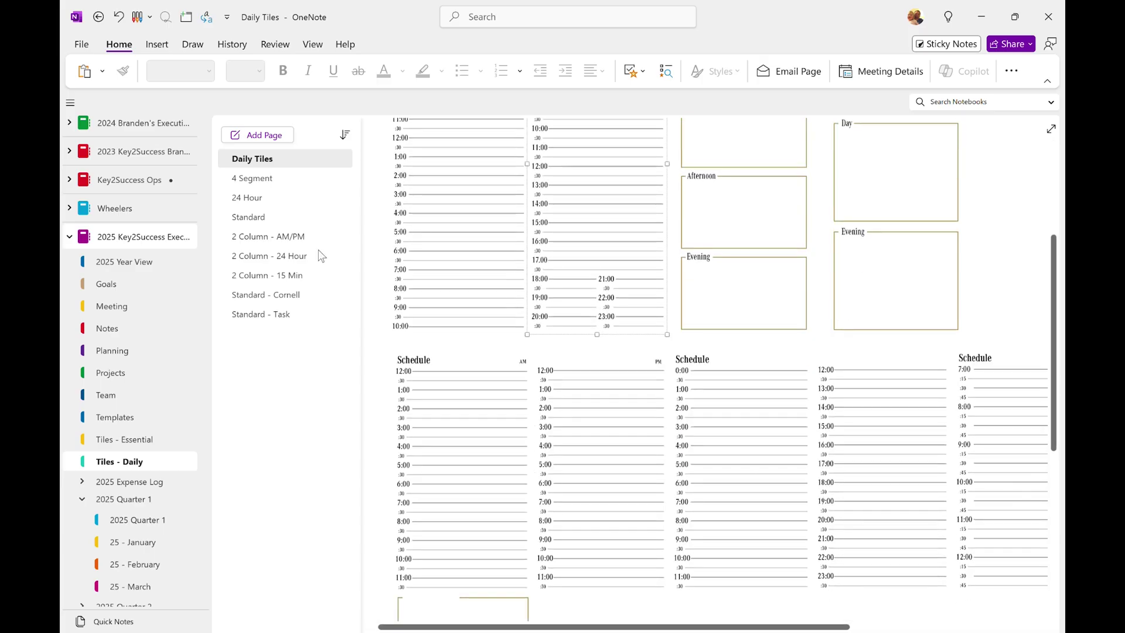
left_click(267, 255)
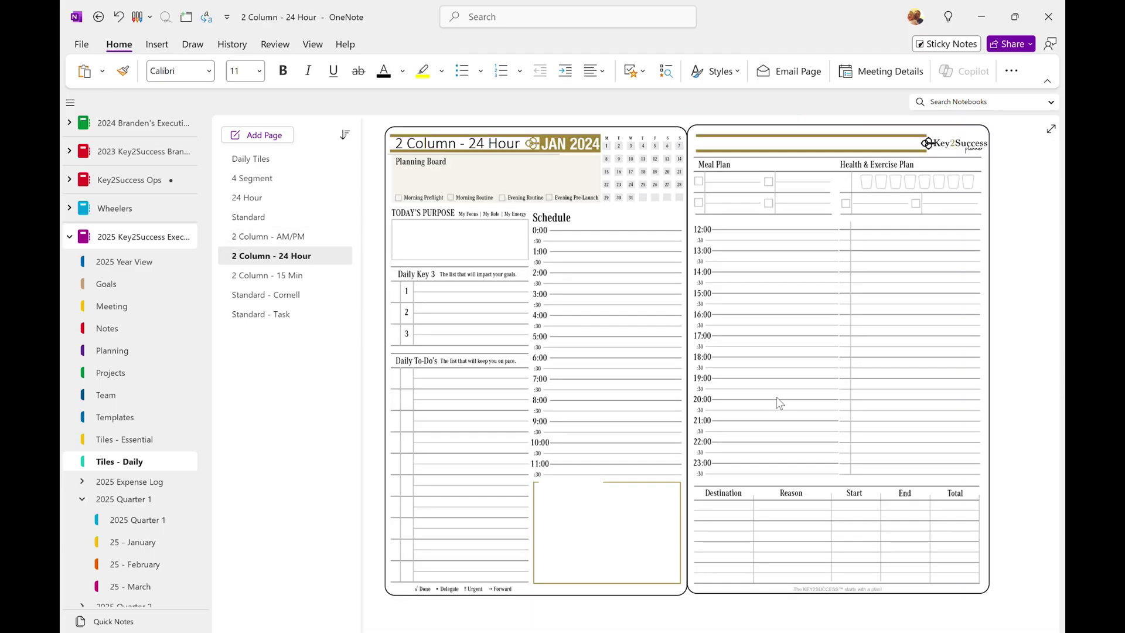
left_click(782, 519)
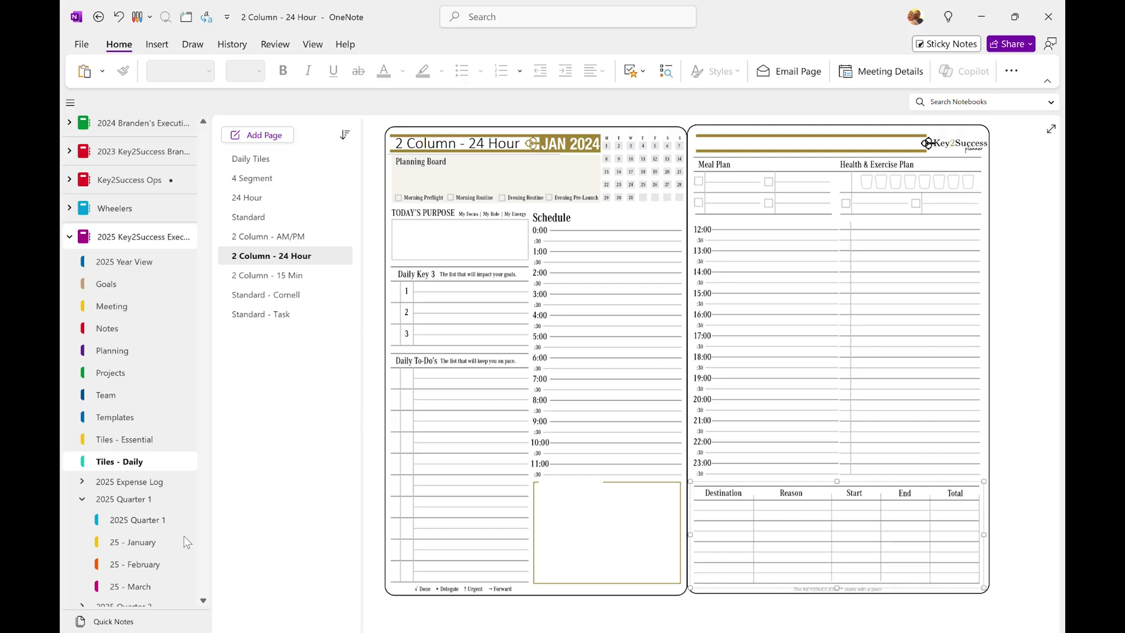
left_click(147, 545)
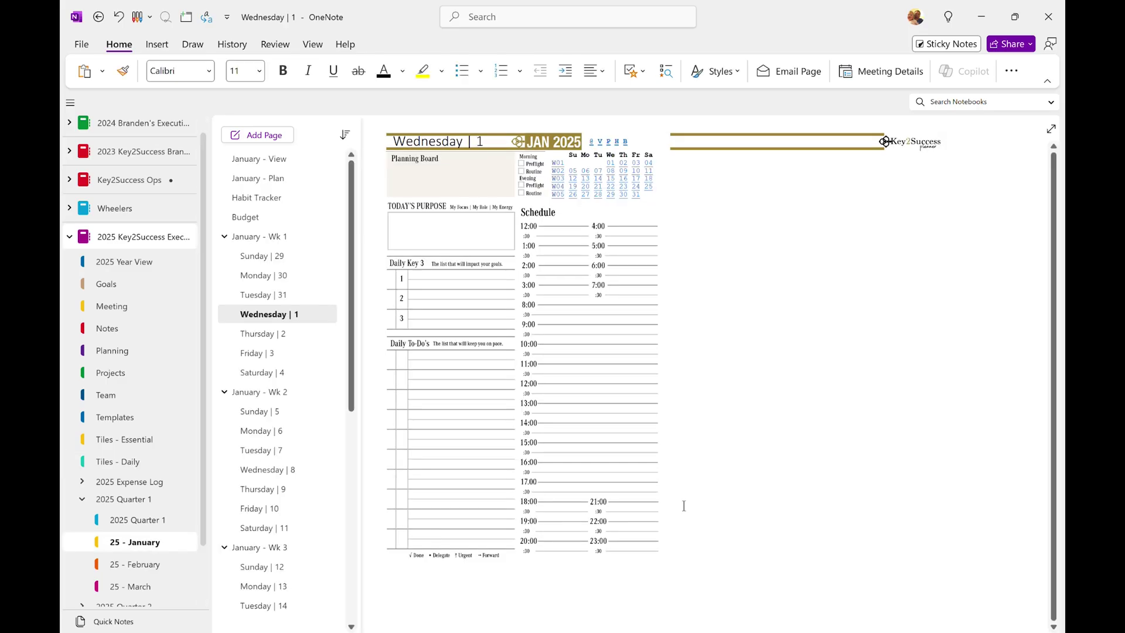
key("ctrl+v")
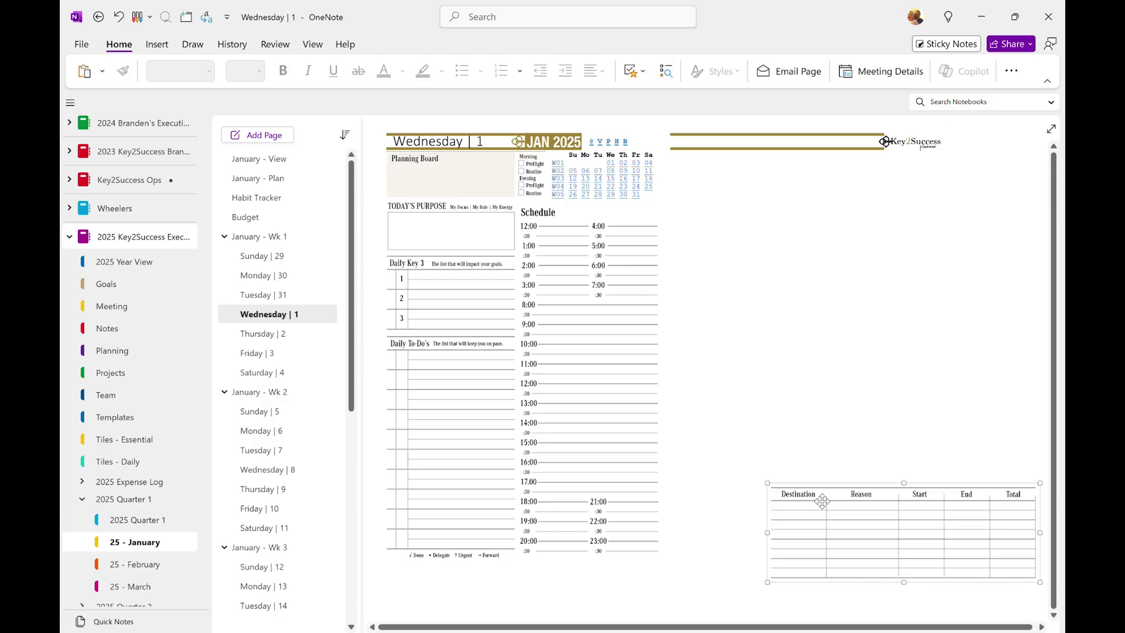
left_click_drag(832, 521, 722, 490)
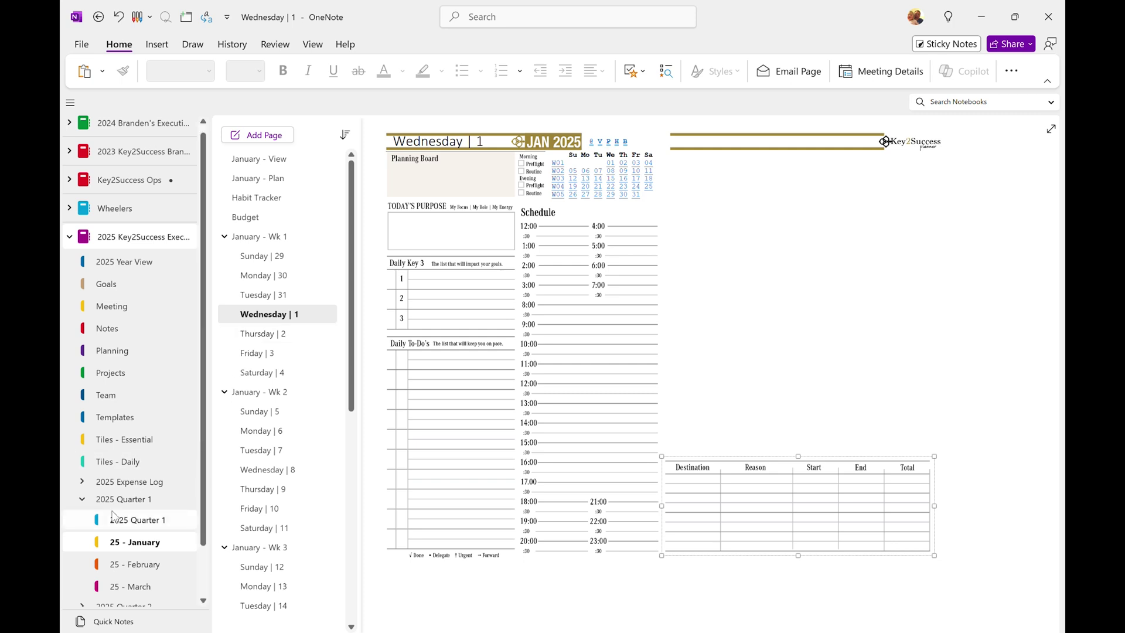
left_click(126, 440)
- Bring the Task / Assignment tile from Tiles - Essential Backgrounds onto Wednesday | 1
left_click_drag(970, 627, 1046, 623)
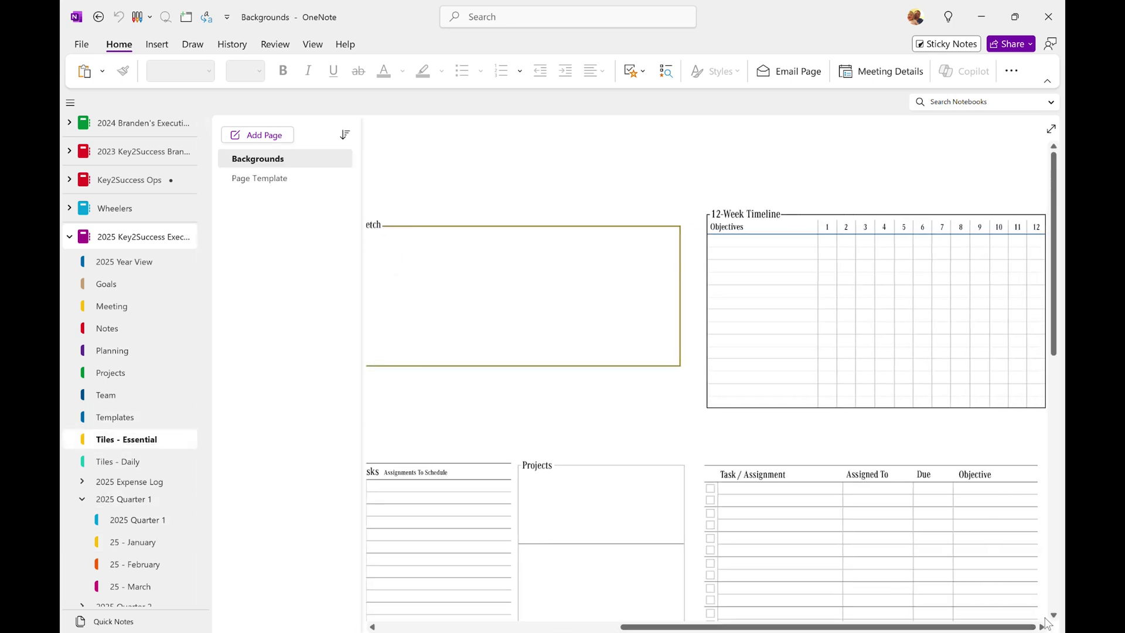
key("alt+Left")
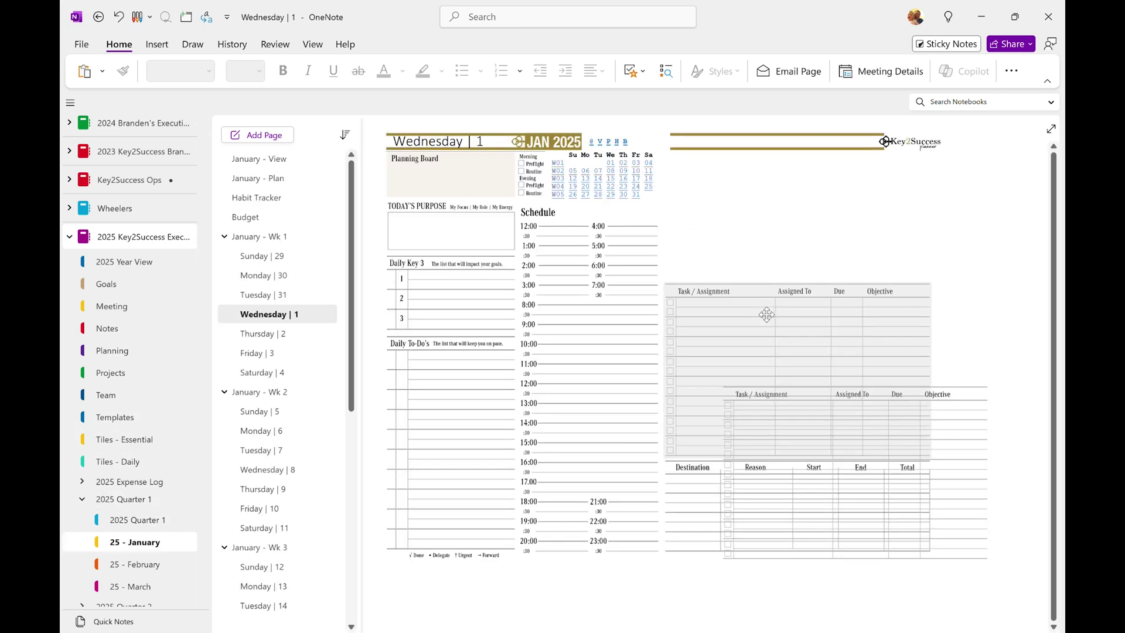
left_click(112, 461)
left_click(109, 446)
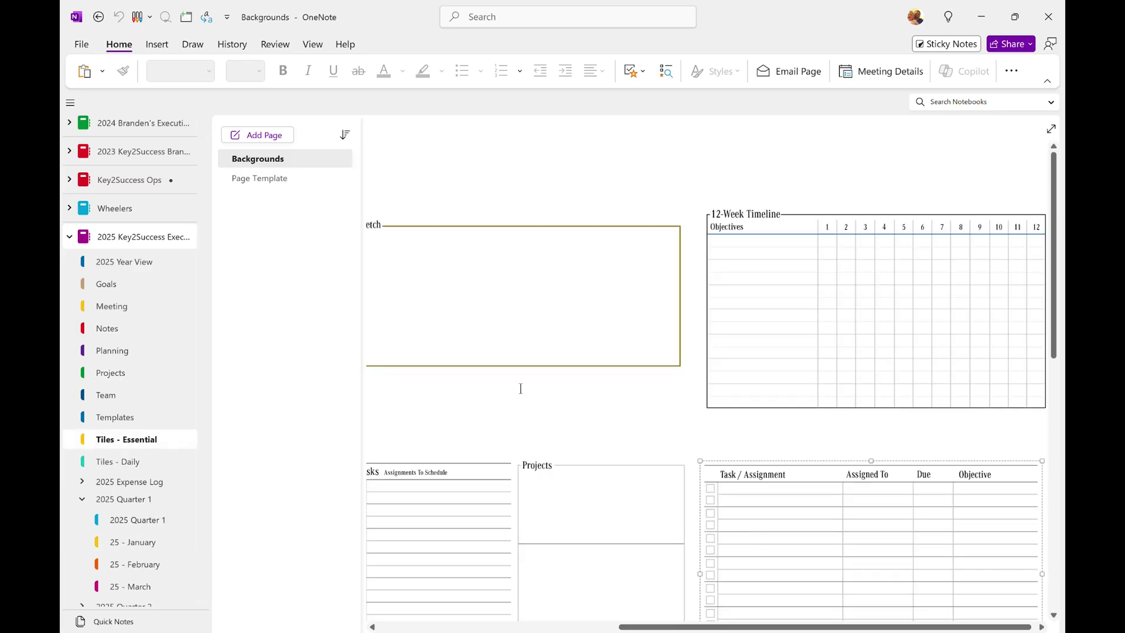
scroll(527, 411, "left", 5)
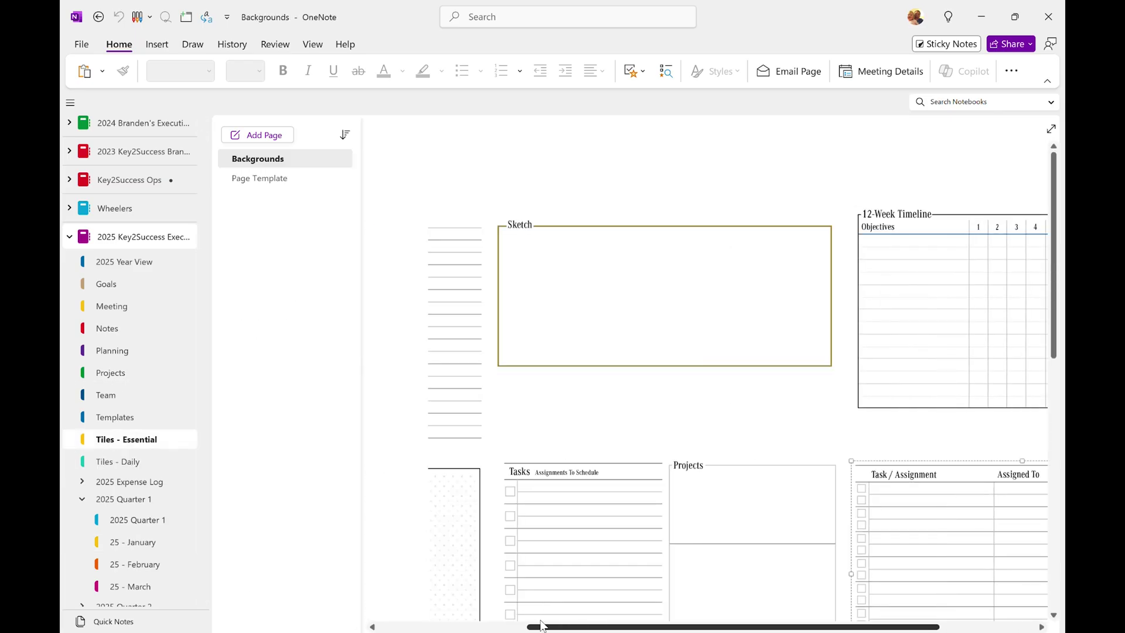
key("alt+Left")
key("alt+Left")
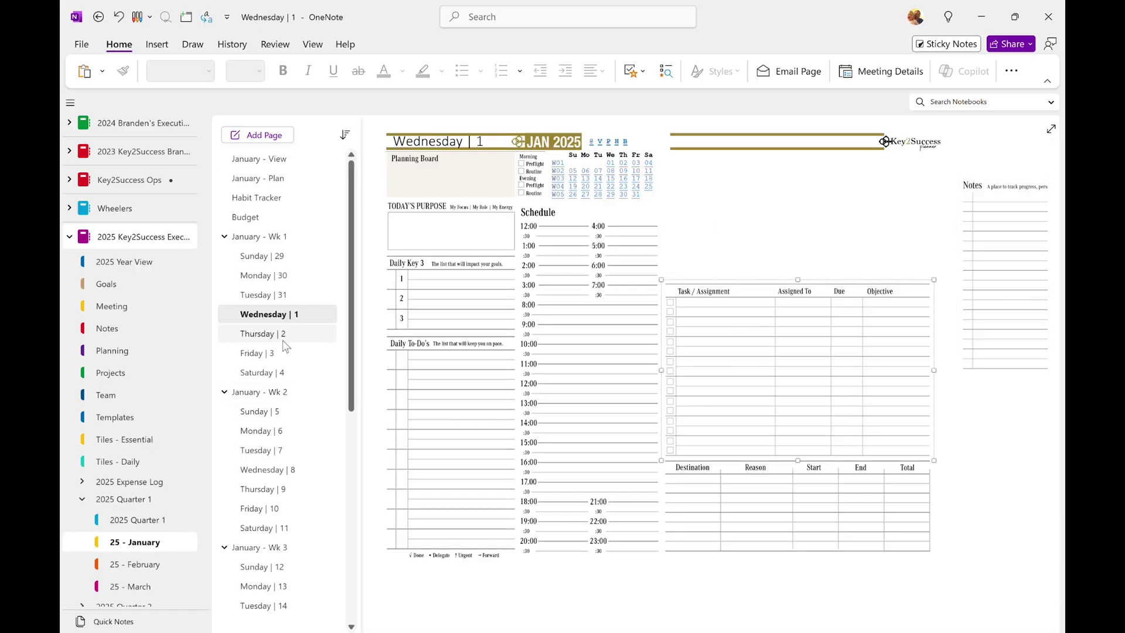
- Remove the far-right Notes tile from Wednesday | 1, keeping the lined notes pictures
left_click(730, 202)
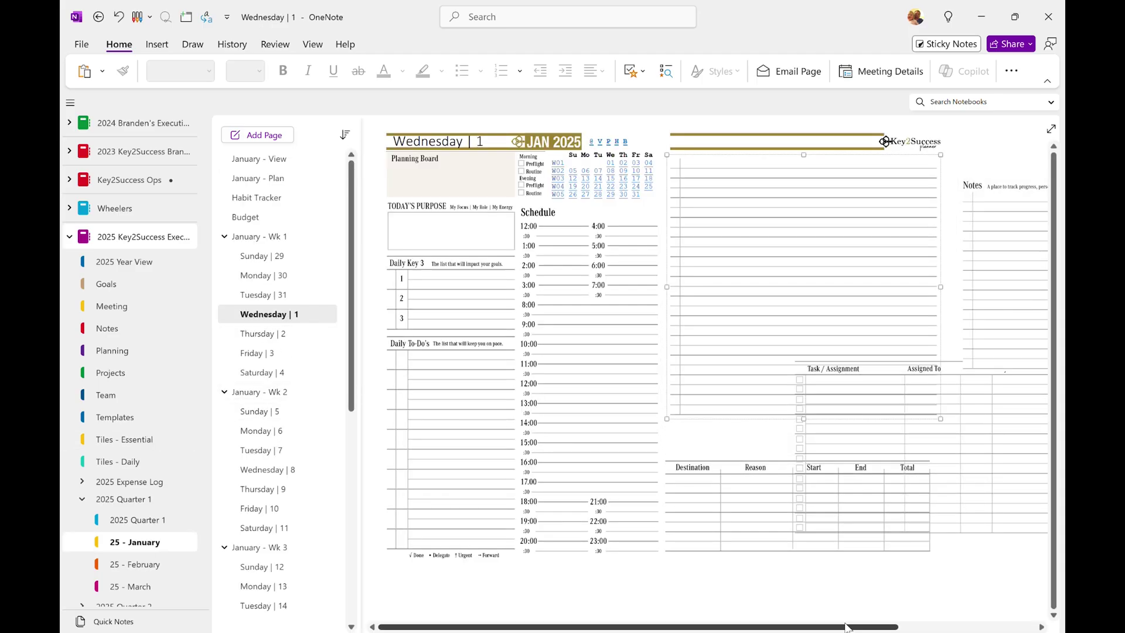
left_click_drag(848, 628, 975, 627)
left_click(905, 305)
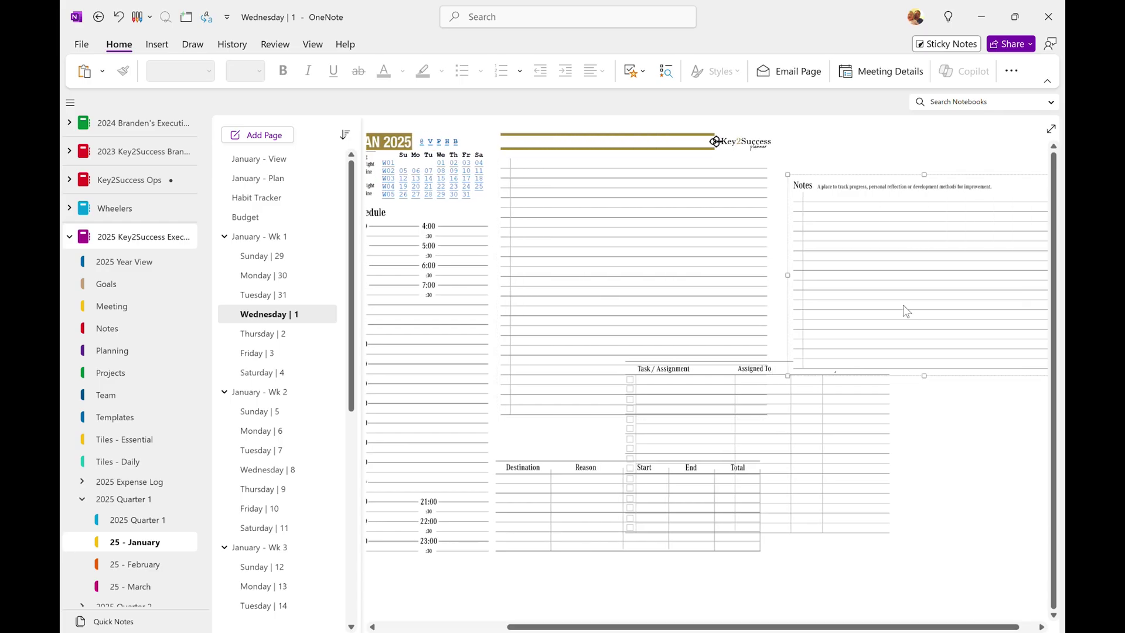
key("Delete")
left_click(706, 291)
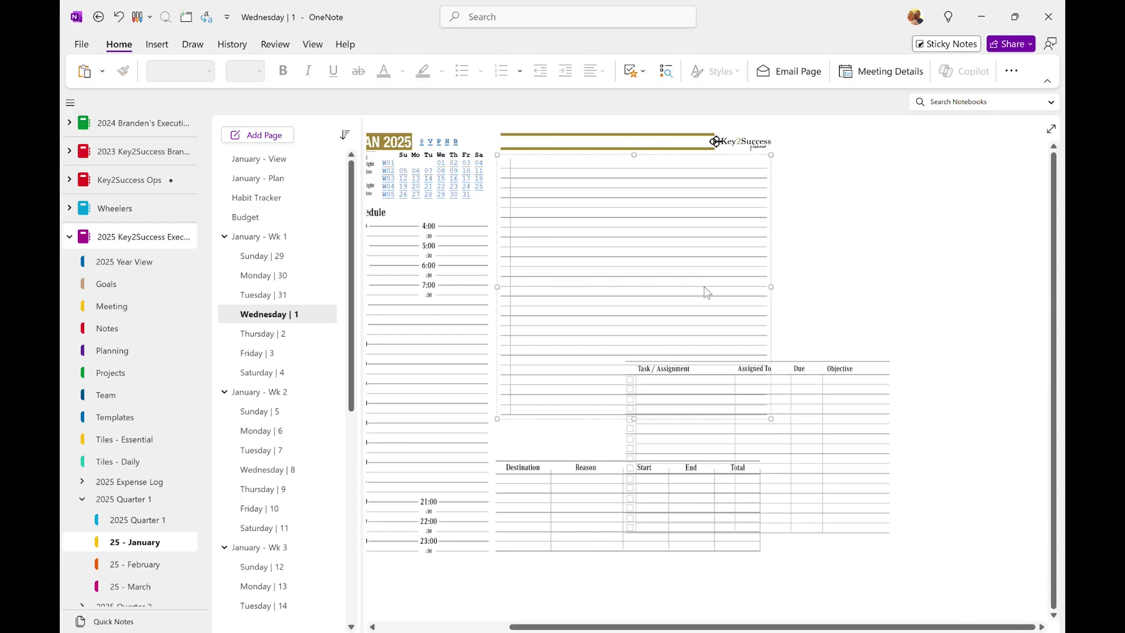
- Shift the lined notes block right and set the Task/Assignment table at the lower right
scroll(798, 239, "down", 1)
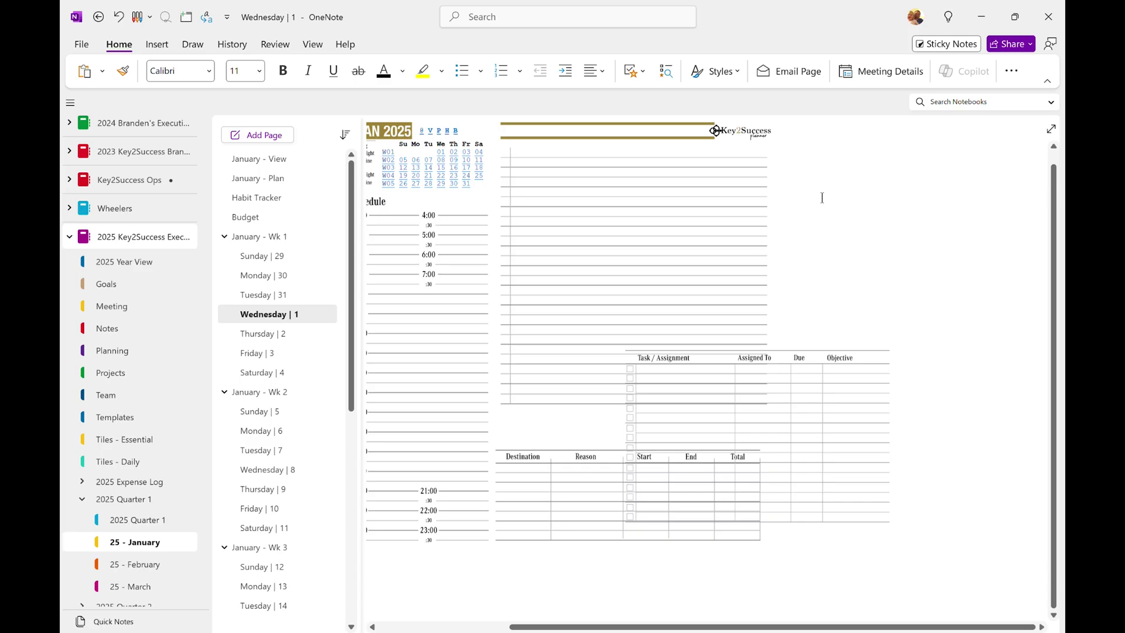
left_click_drag(640, 251, 823, 246)
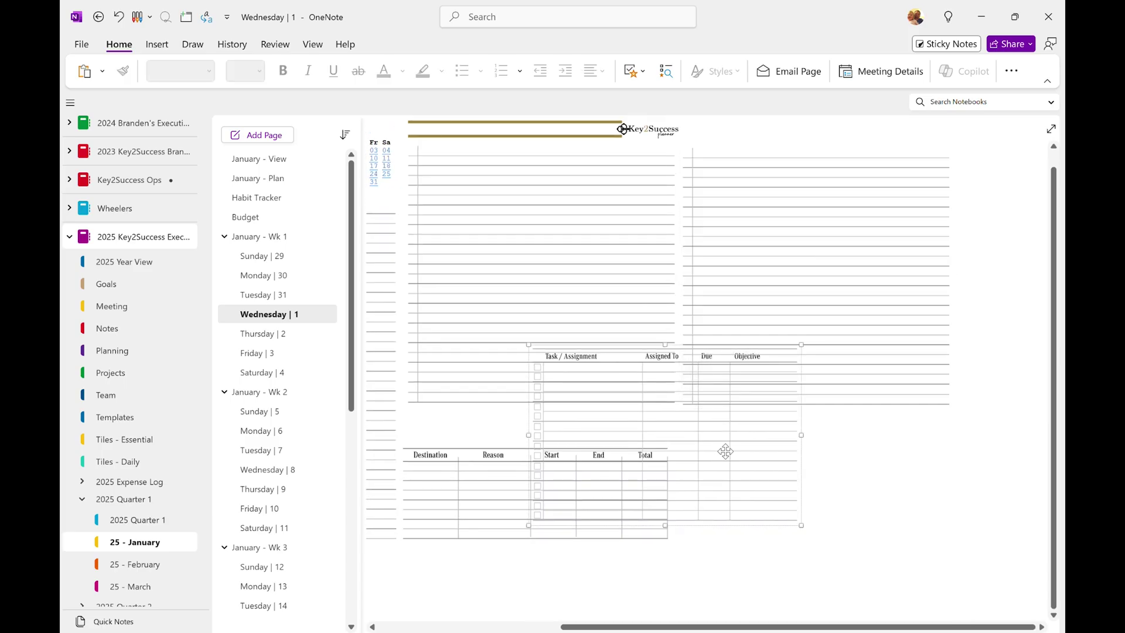
left_click_drag(716, 445, 857, 518)
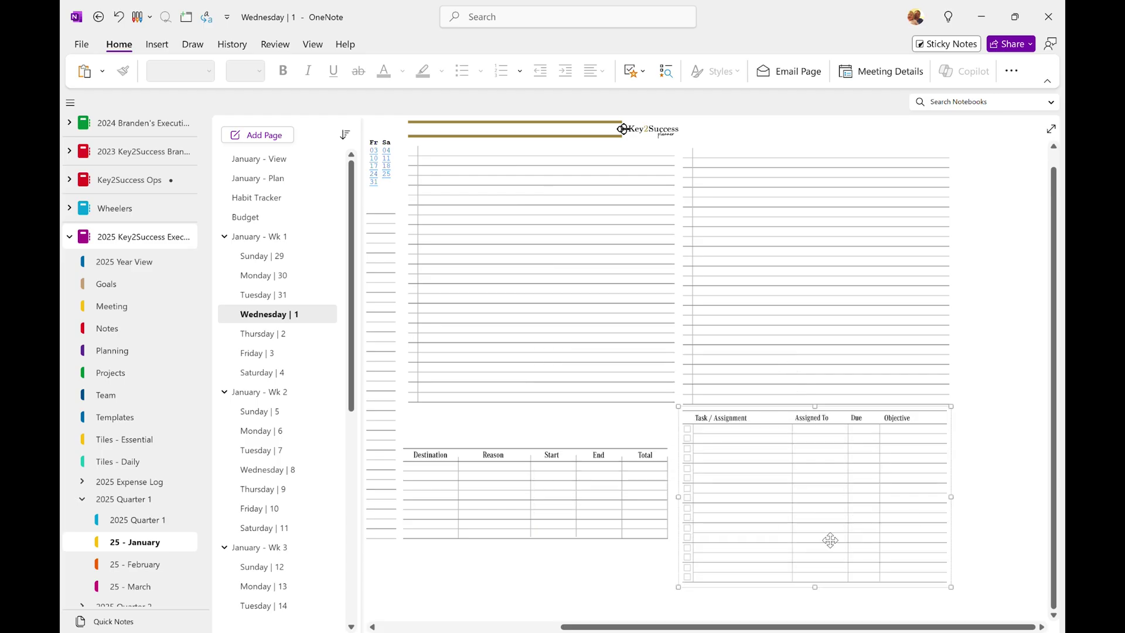
left_click_drag(830, 540, 834, 540)
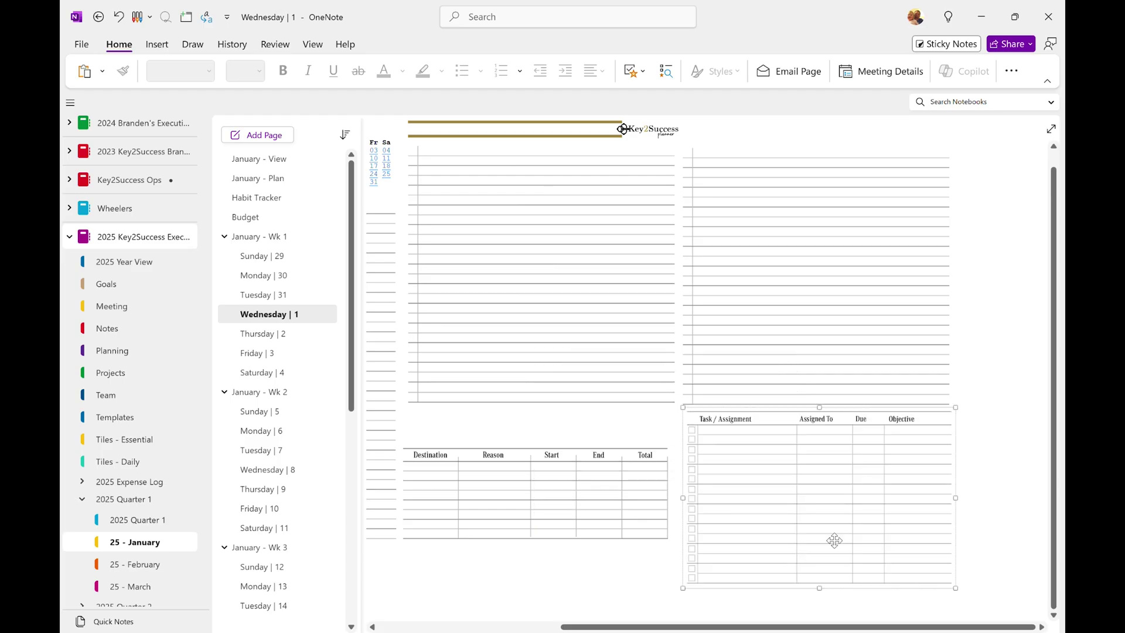
left_click(282, 333)
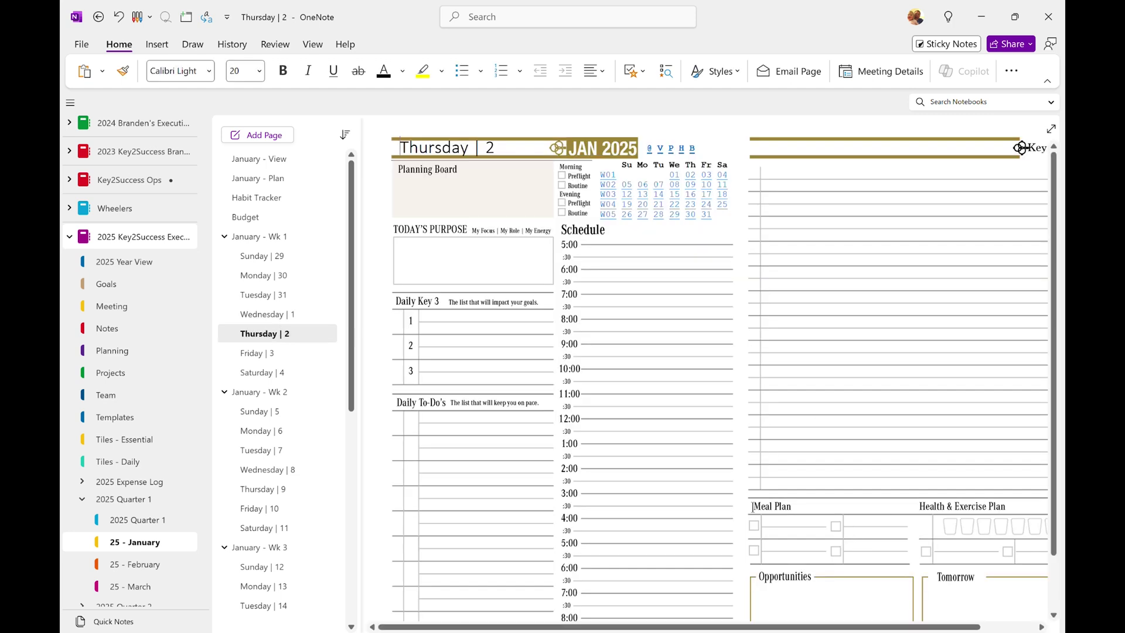
left_click(134, 441)
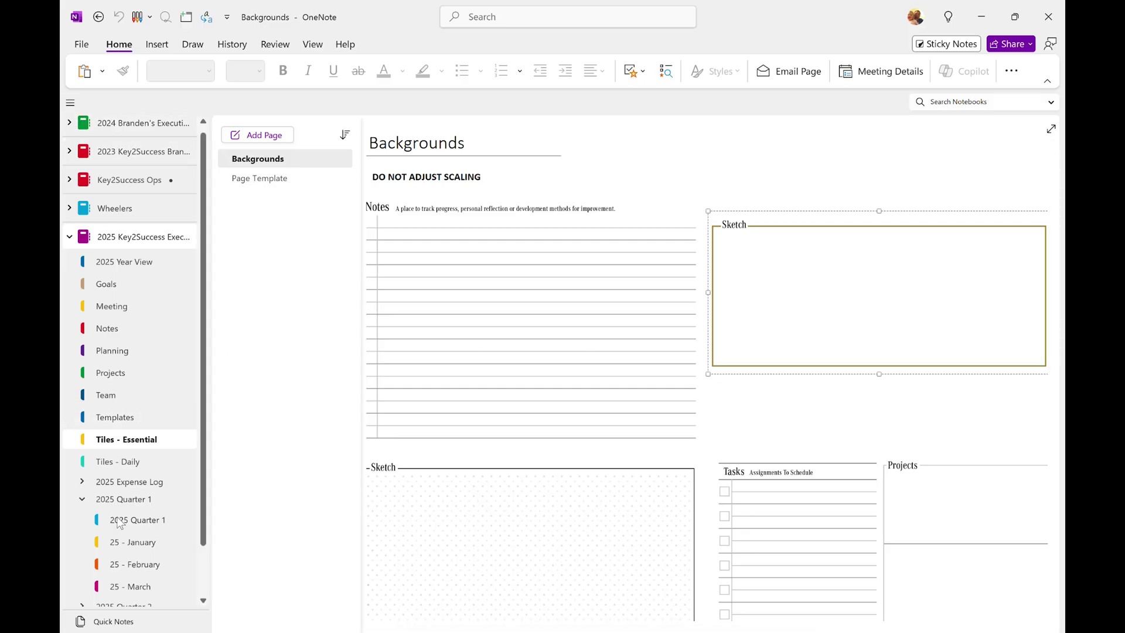
- In the 25 - January section, paste the copied Sketch box onto Wednesday | 1 and move it above the Destination table
scroll(200, 524, "down", 2)
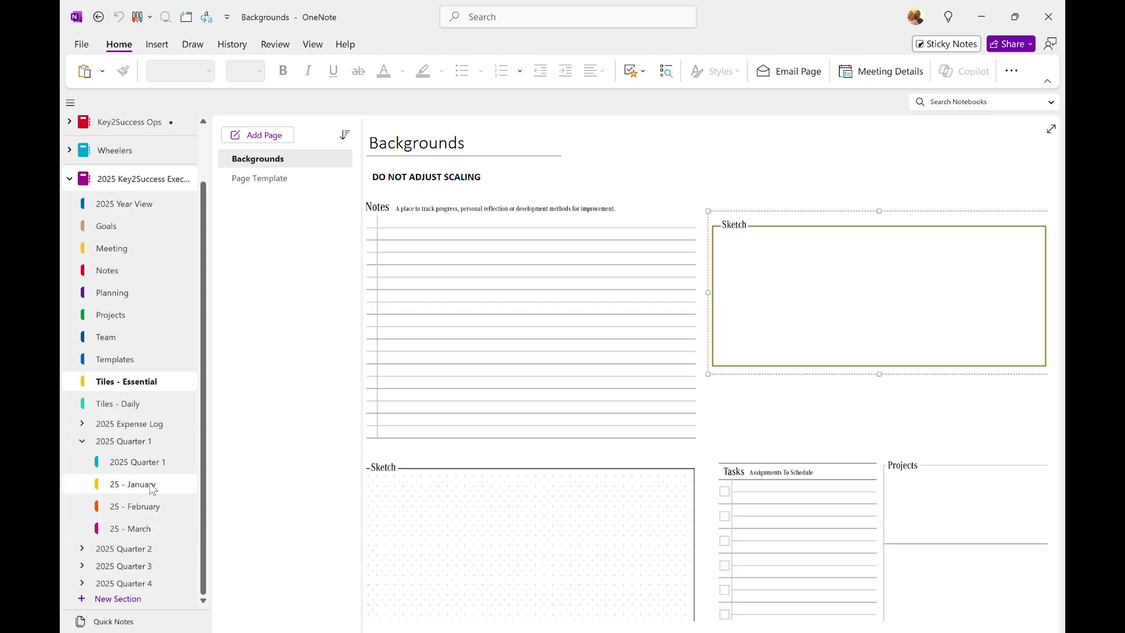
left_click(132, 485)
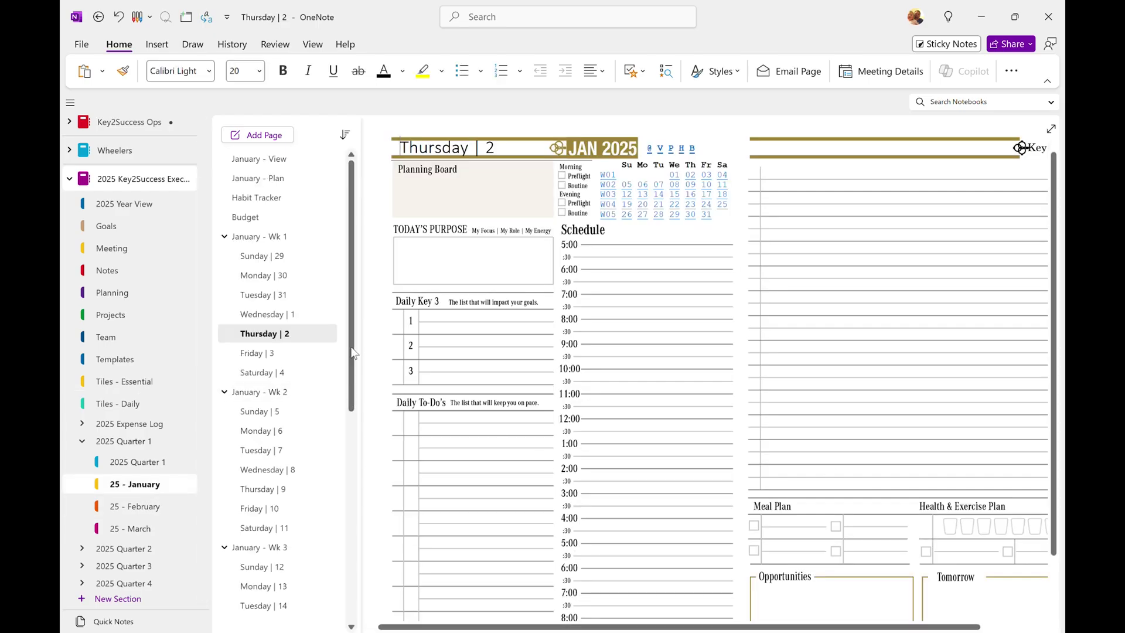
left_click_drag(580, 513, 587, 555)
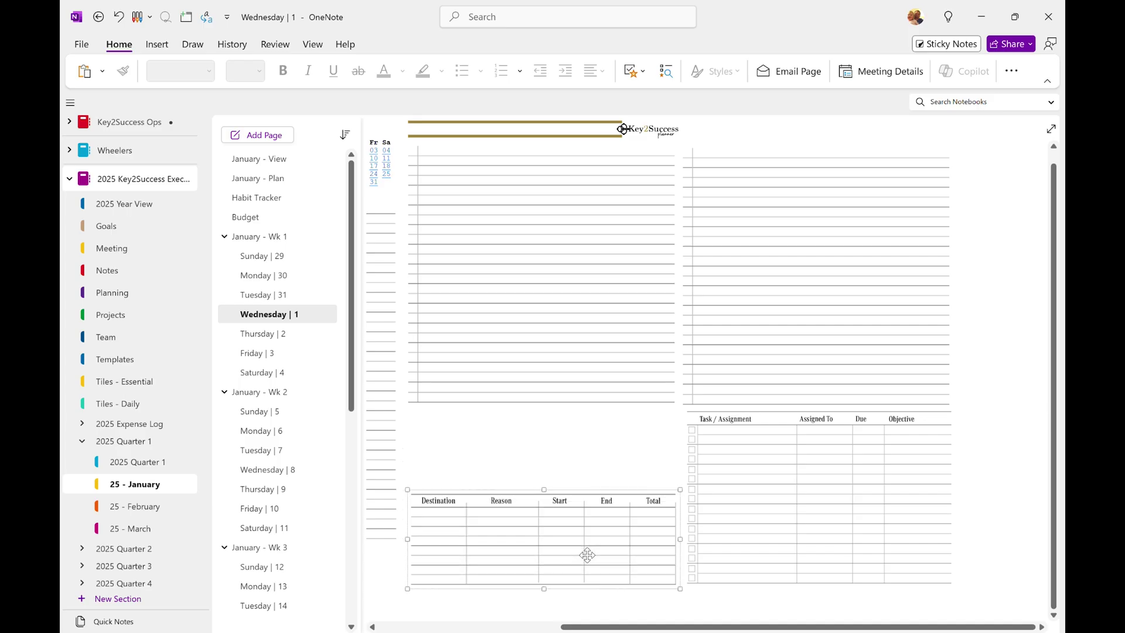
left_click(458, 452)
key("ctrl+v")
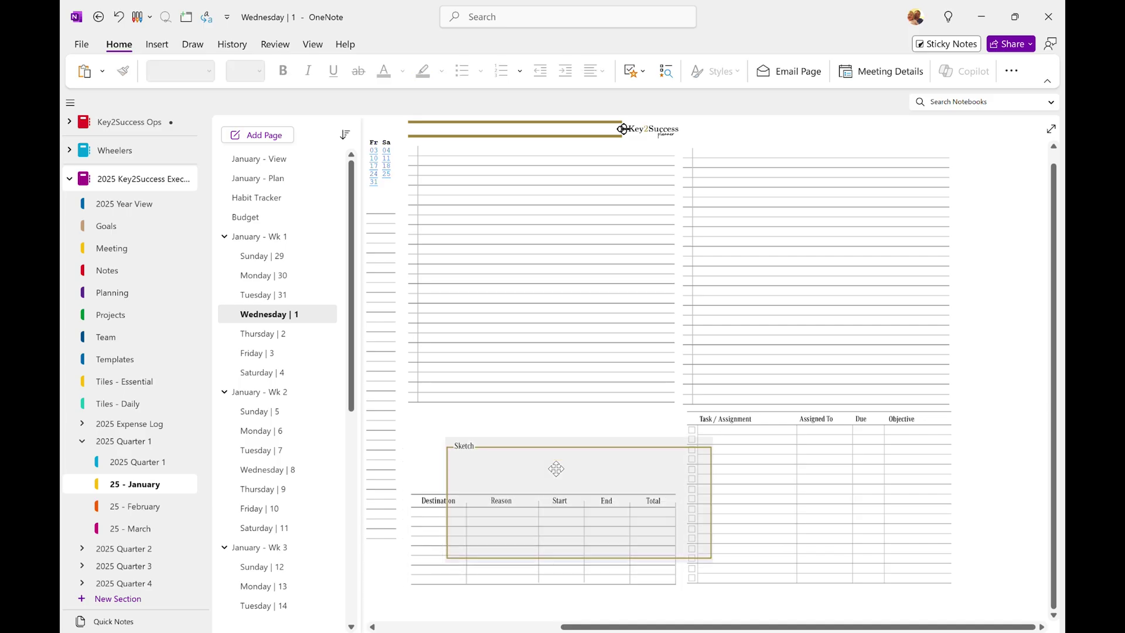
mouse_move(555, 467)
left_mouse_down()
mouse_move(517, 434)
mouse_move(524, 444)
left_mouse_up()
- Move the Destination table down so it sits just below the Sketch box
left_click(582, 551)
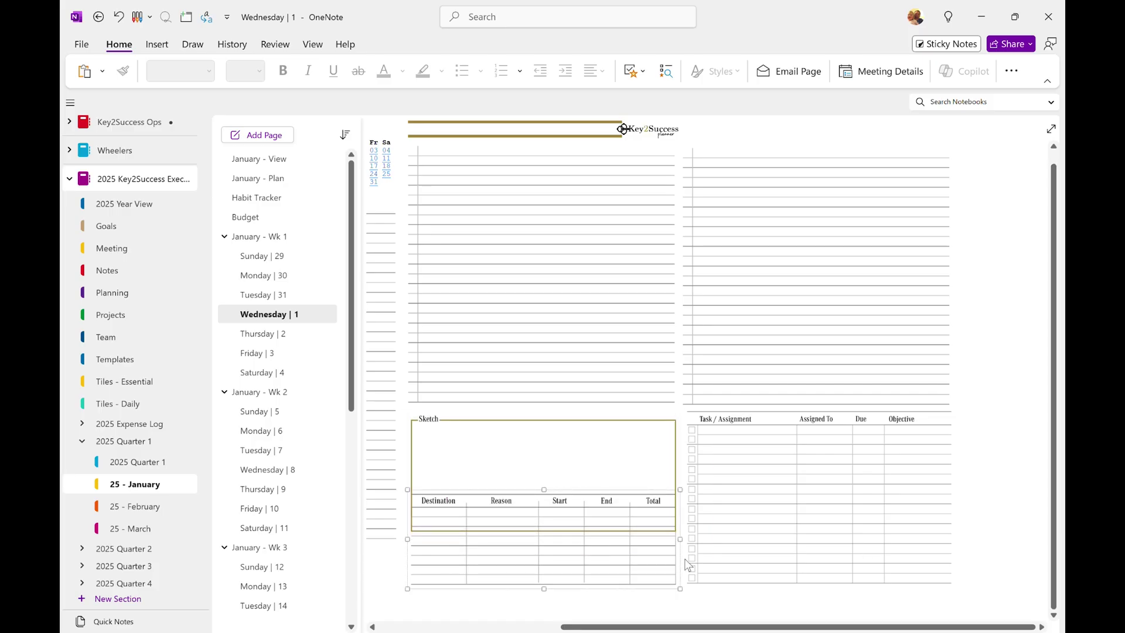
left_click(641, 578)
left_click_drag(634, 578, 642, 609)
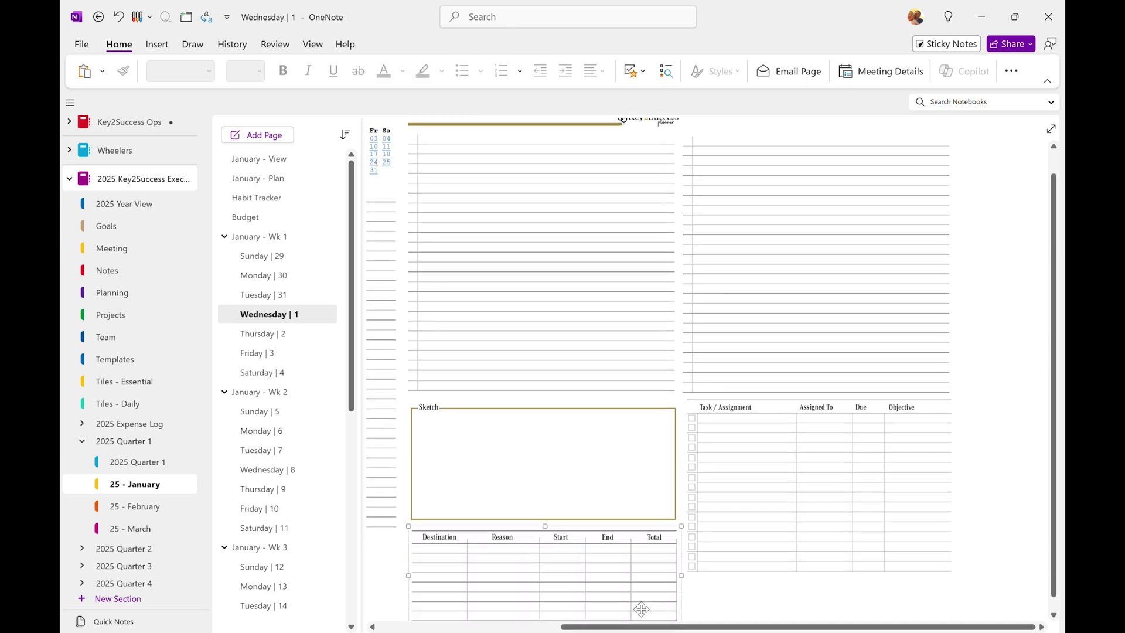
scroll(835, 512, "down", 4)
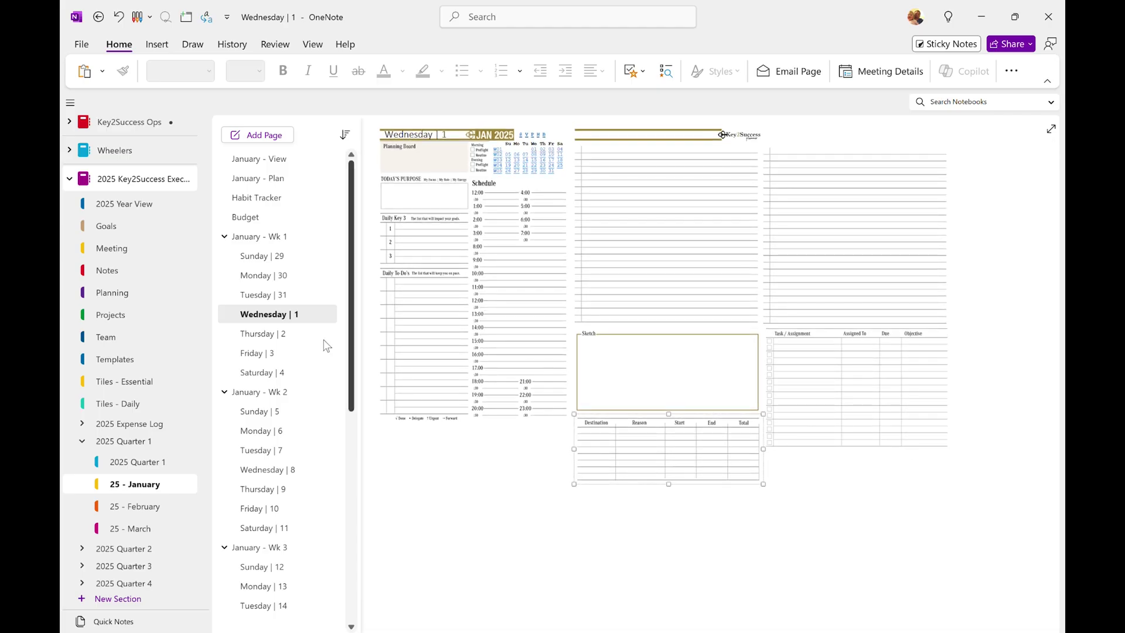
left_click(279, 342)
scroll(655, 343, "down", 3)
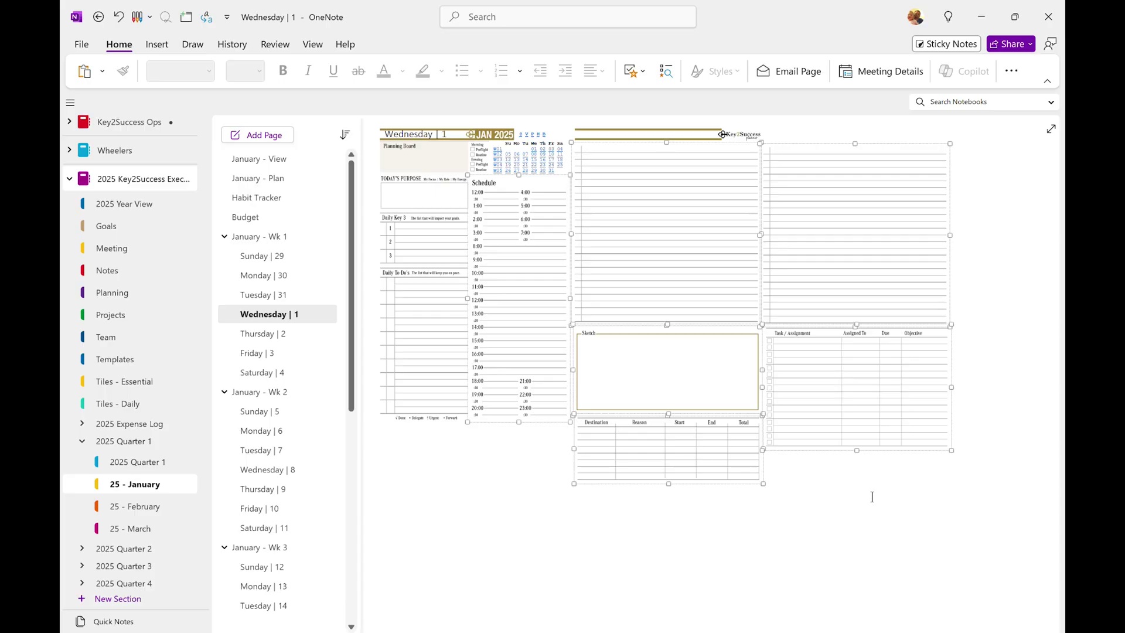
- Select all six tiles: Schedule, both lined notes, Sketch, Destination and Task/Assignment tables
left_click(519, 279)
left_click(640, 243, "shift")
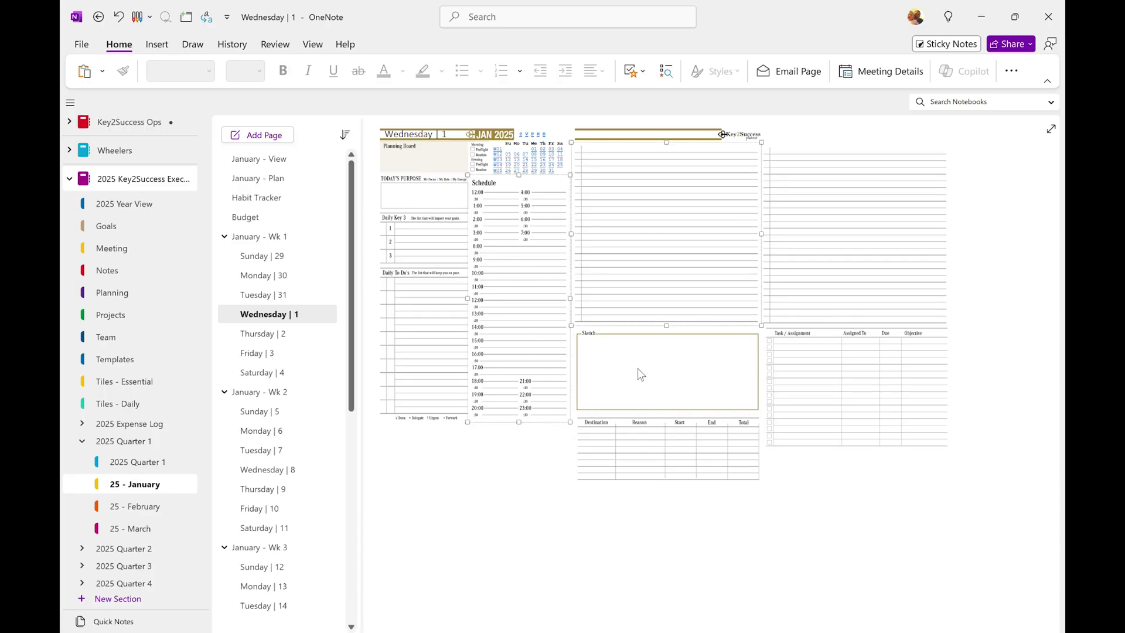
left_click(641, 375, "shift")
left_click(638, 432, "shift")
left_click(828, 271, "shift")
left_click(840, 387, "shift")
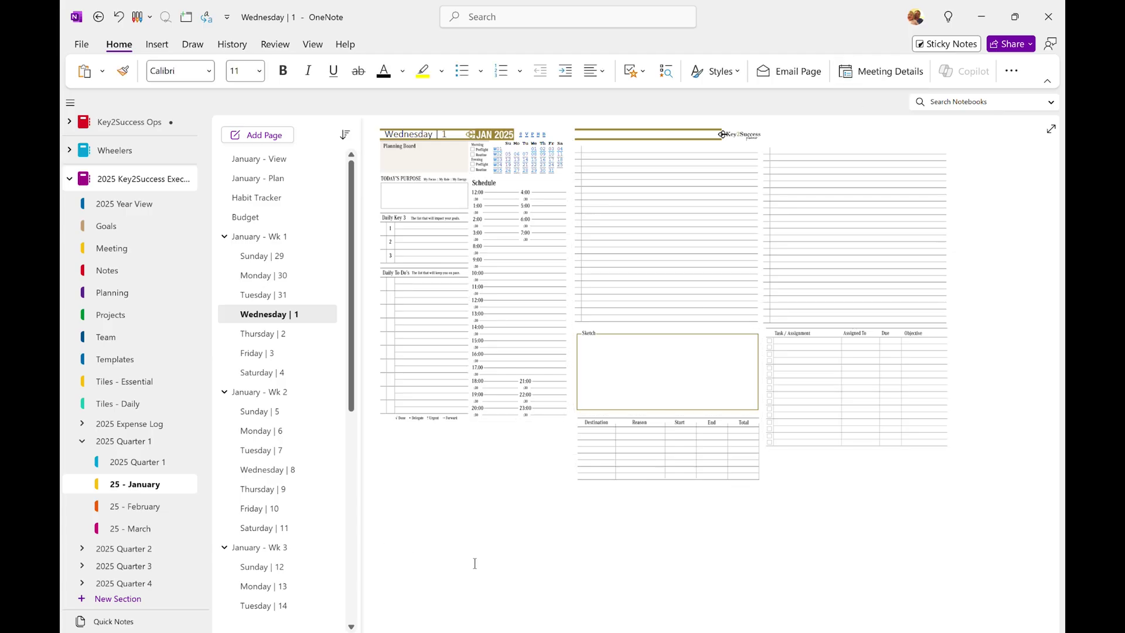
- Test-paste a duplicate of the tiles, delete it, and switch to Thursday | 2
key("ctrl+v")
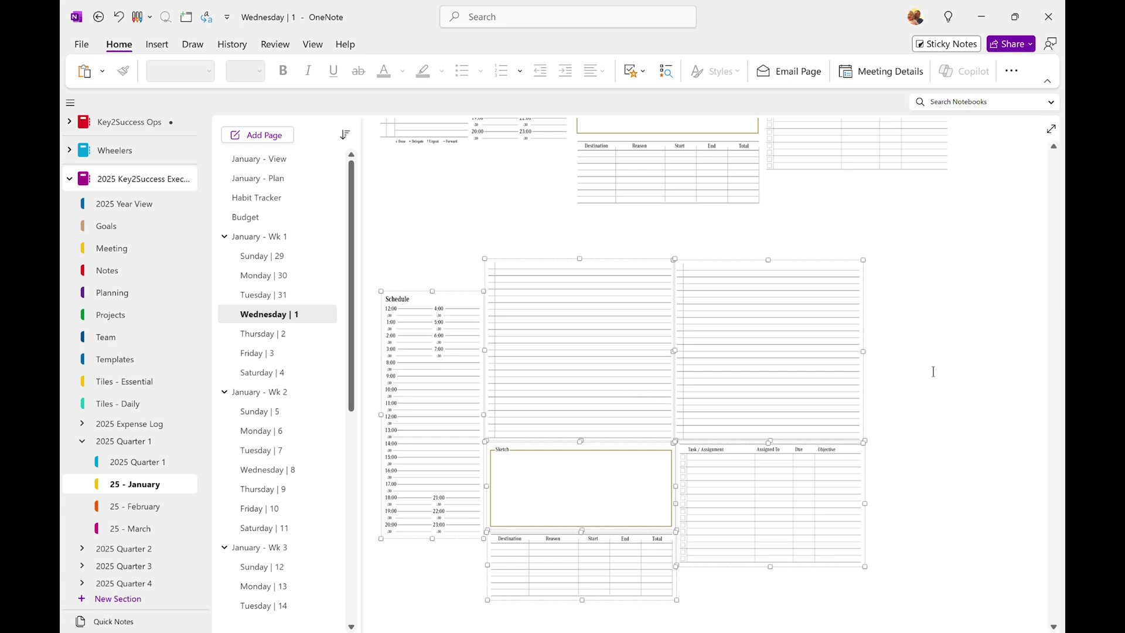
key("Delete")
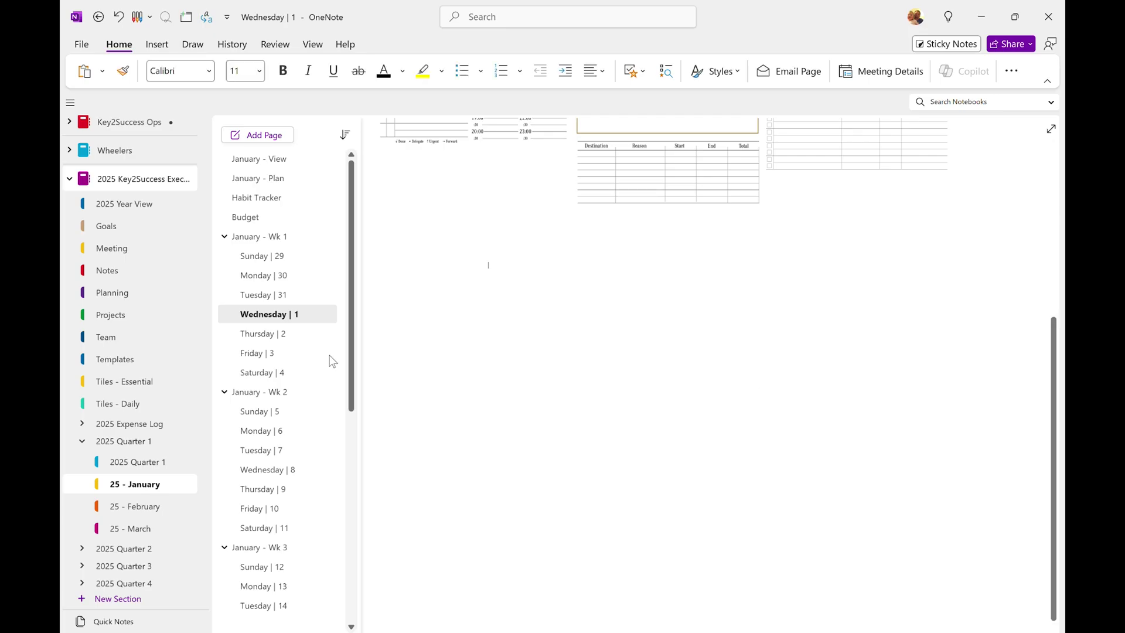
left_click(276, 333)
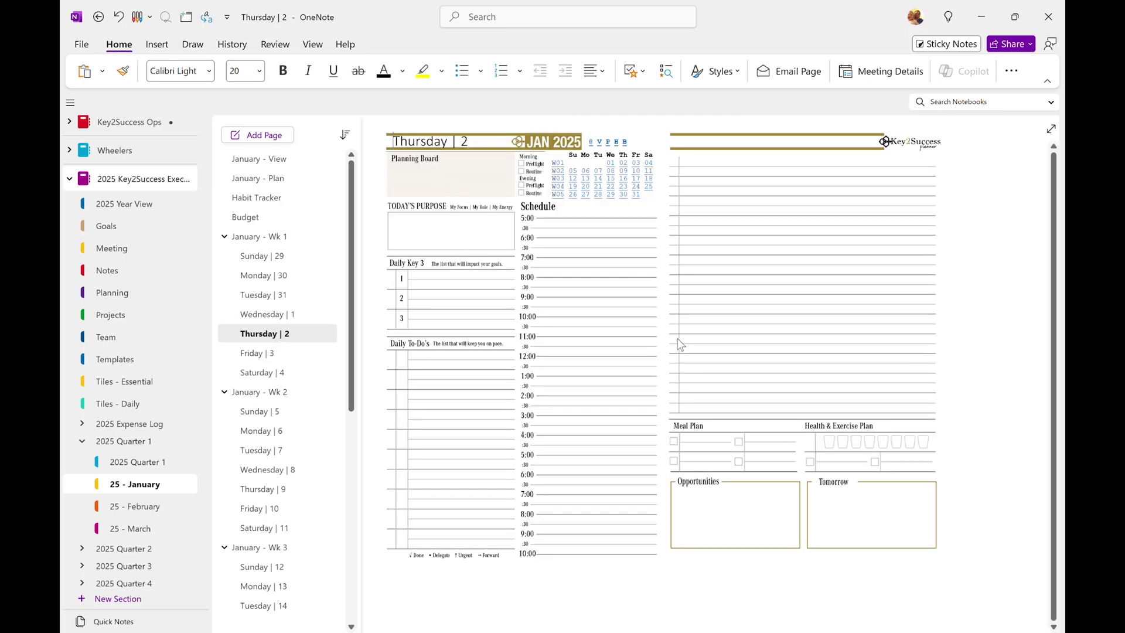
- Delete Thursday's Opportunities/Tomorrow, lined notes, Meal Plan and Health, and Schedule tiles
left_click(769, 506)
key("Delete")
left_click(780, 383)
key("Delete")
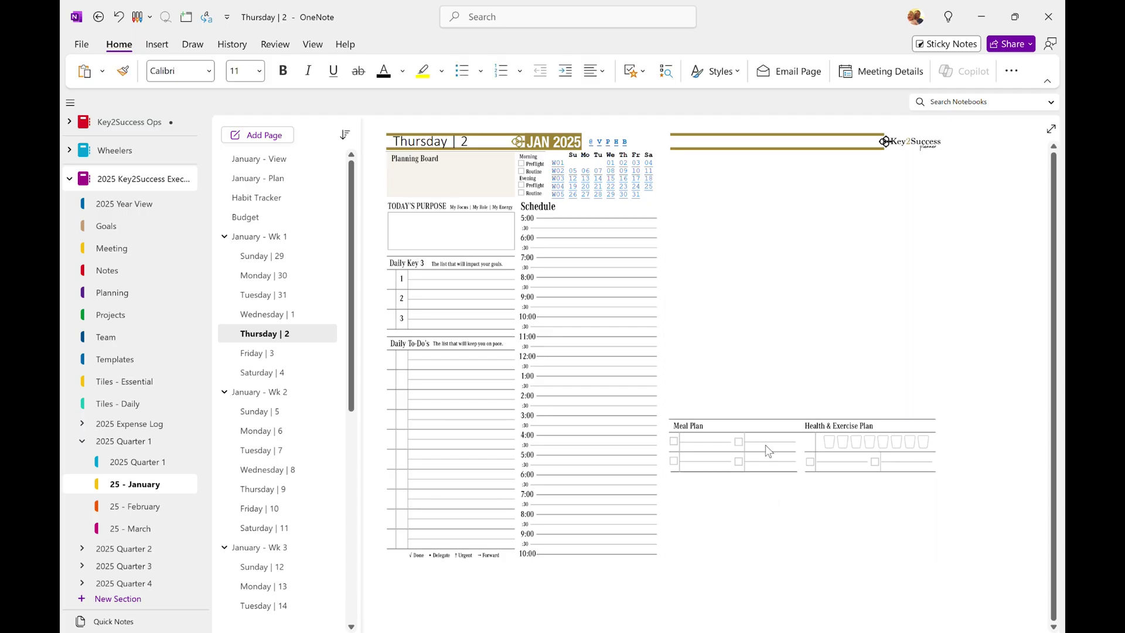
left_click(766, 445)
key("Delete")
left_click(608, 428)
key("Delete")
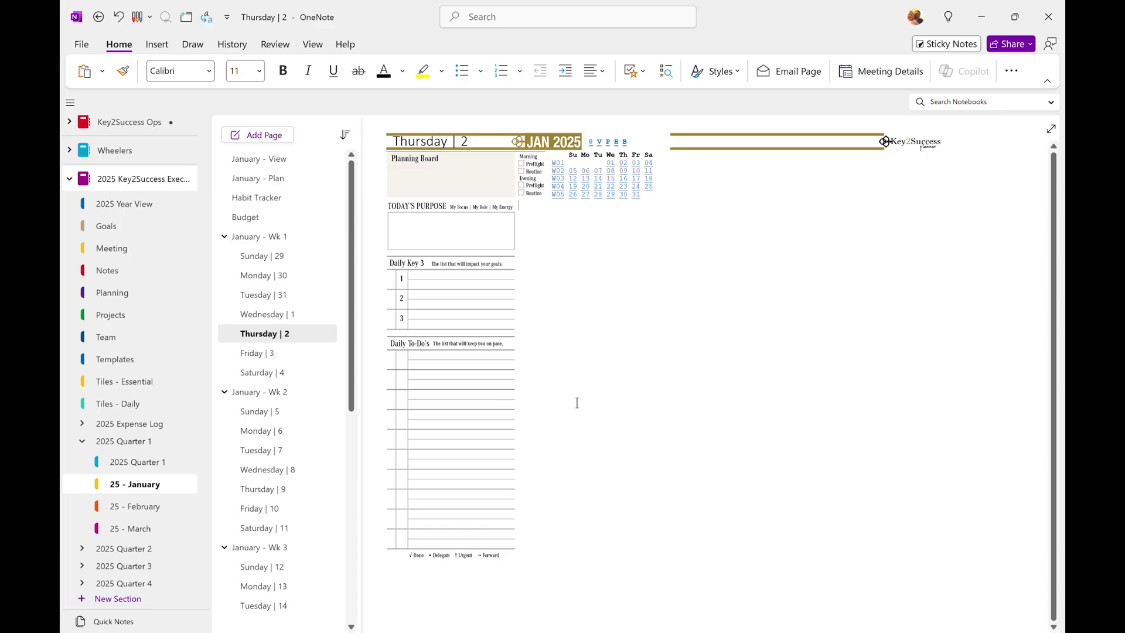
- Put the copied tile layout on Thursday, move it up into place, then open Friday | 3
scroll(578, 402, "down", 2)
key("ctrl+z")
key("ctrl+z")
key("ctrl+z")
key("ctrl+z")
scroll(889, 387, "down", 3)
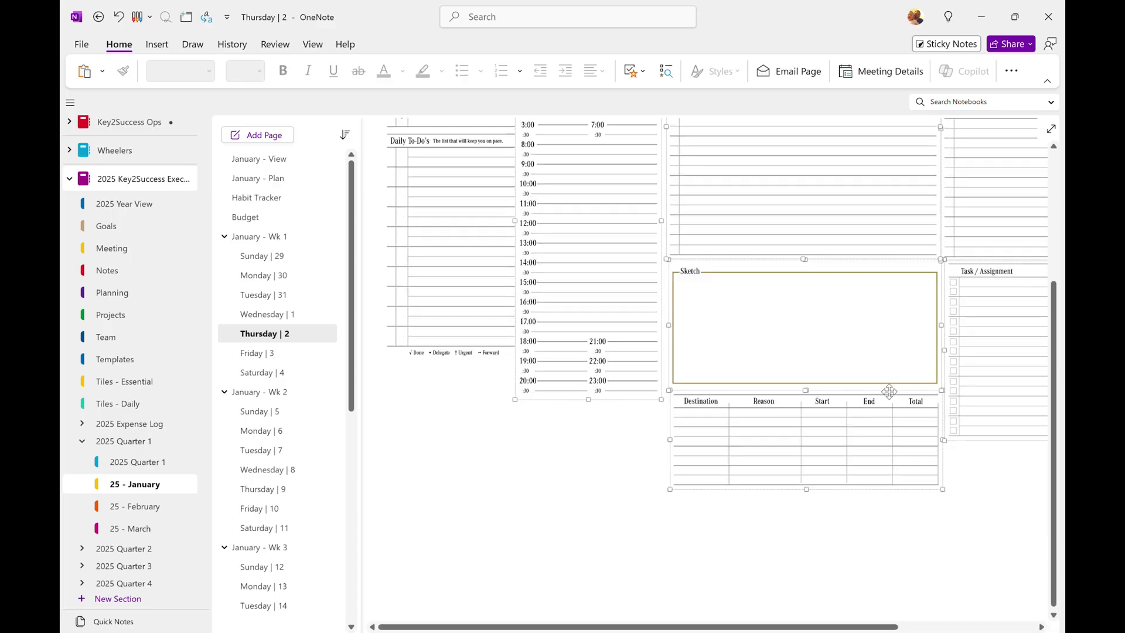
scroll(890, 391, "up", 3)
left_click_drag(578, 356, 576, 316)
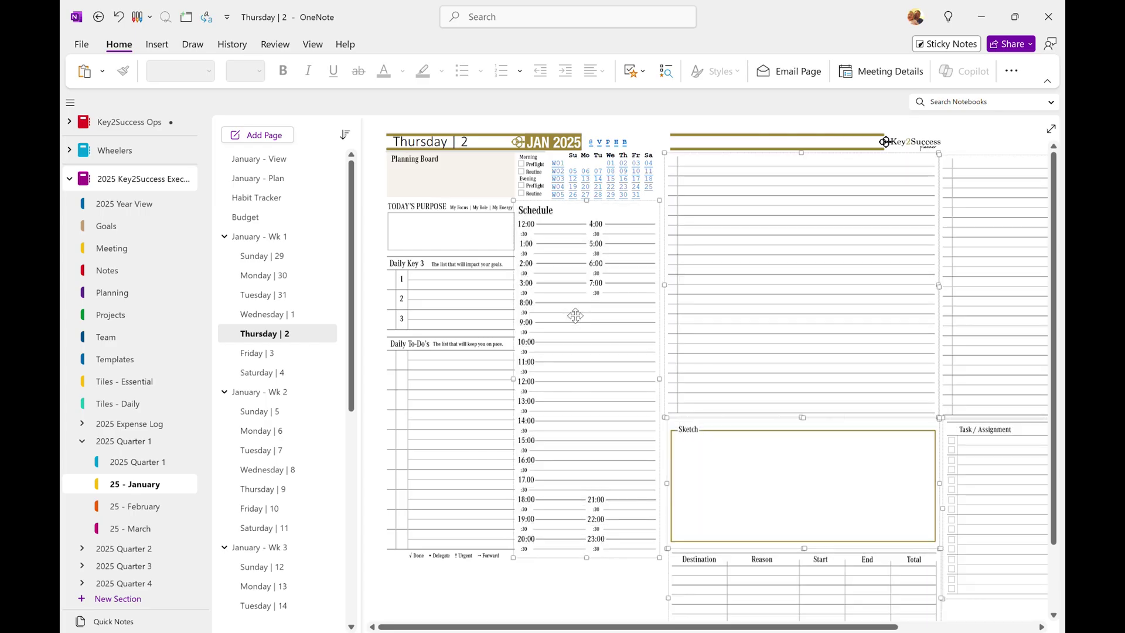
left_click(301, 353)
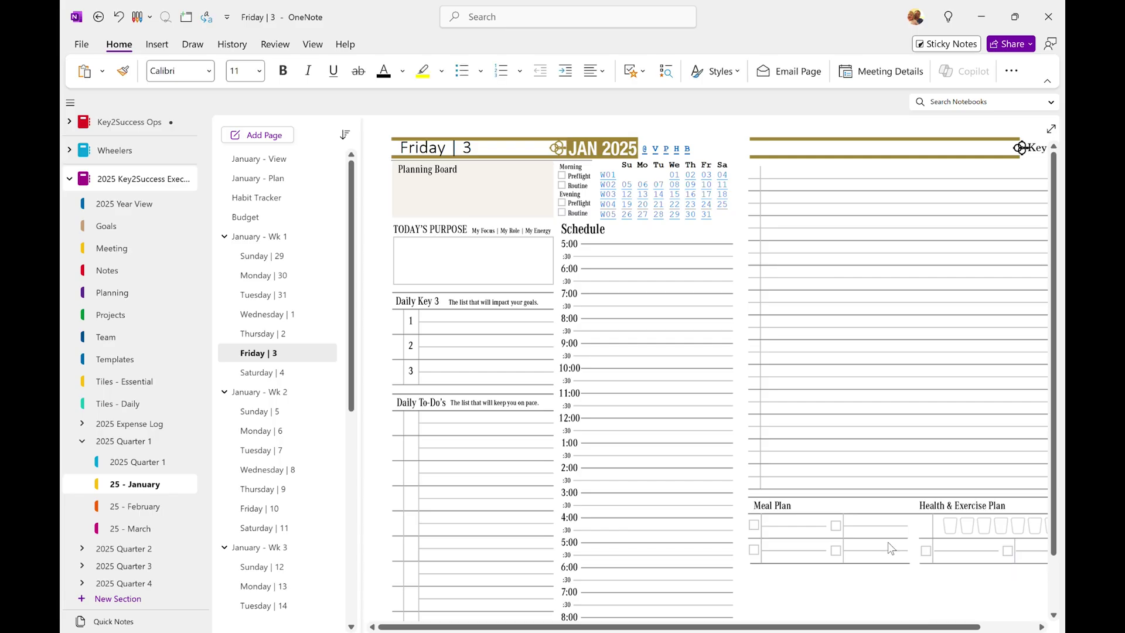
- Delete Friday's Meal Plan and Health, lined notes, and Schedule tiles
left_click(847, 548)
key("Delete")
left_click(864, 432)
key("Delete")
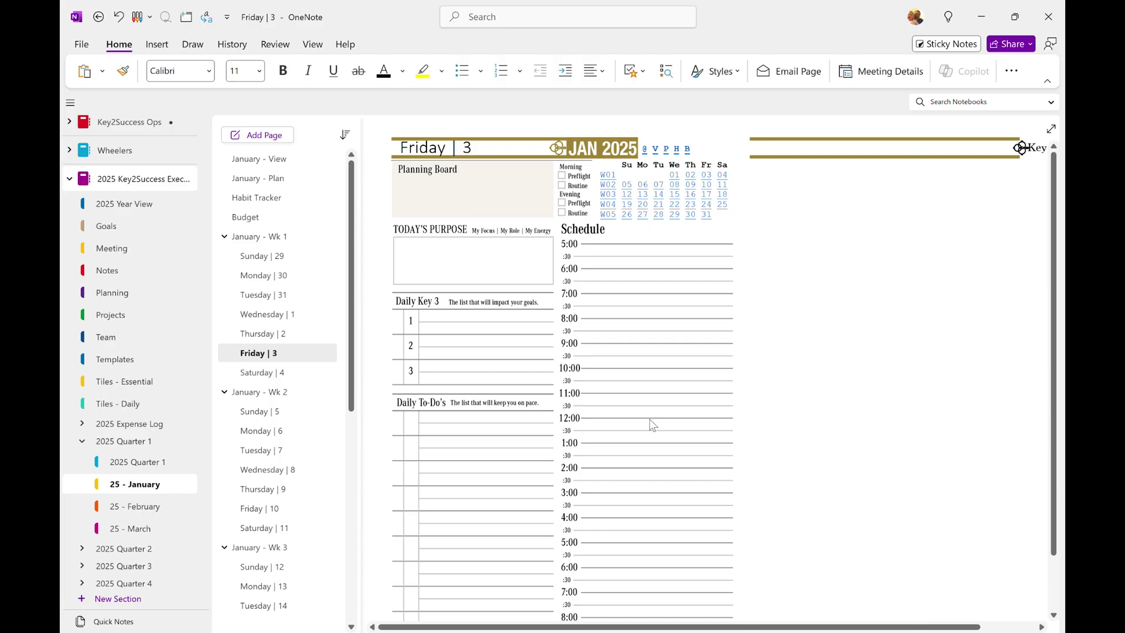
left_click(652, 425)
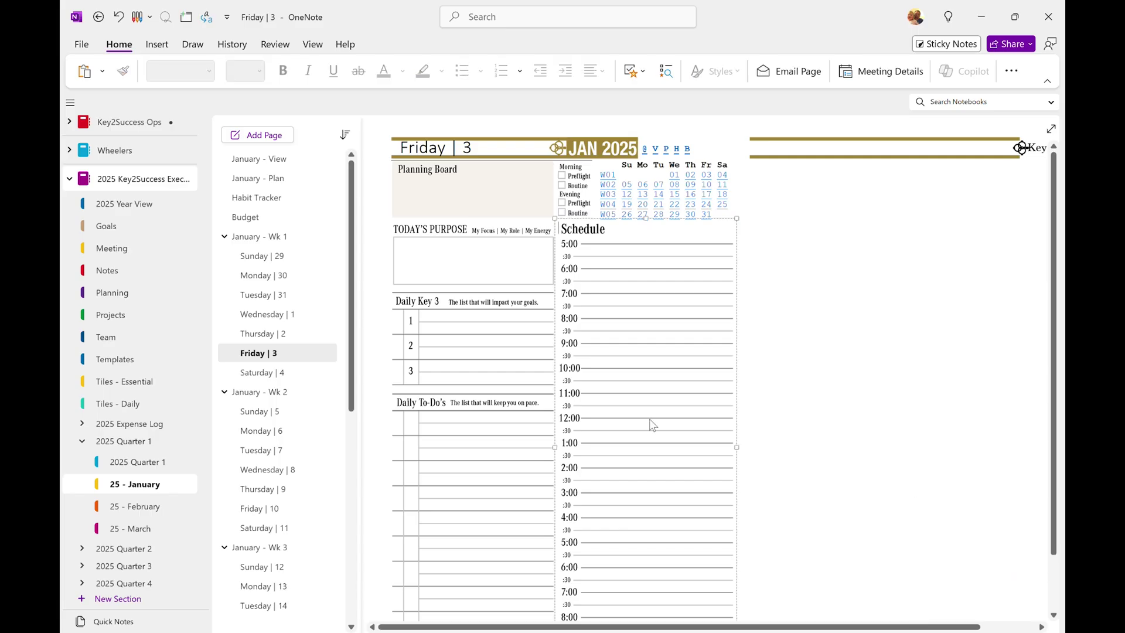
key("Delete")
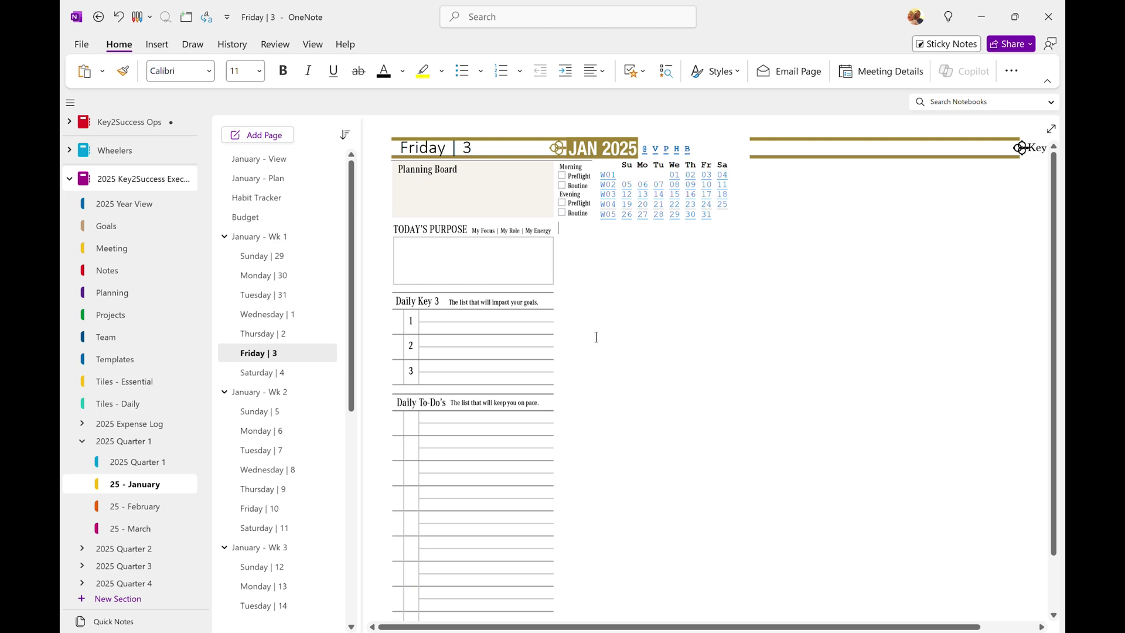
- Bring back the Schedule and lined-notes tiles, align them with the layout, then open Saturday | 4
scroll(596, 336, "down", 5)
scroll(645, 346, "right", 5)
scroll(709, 361, "down", 1)
left_click(727, 379)
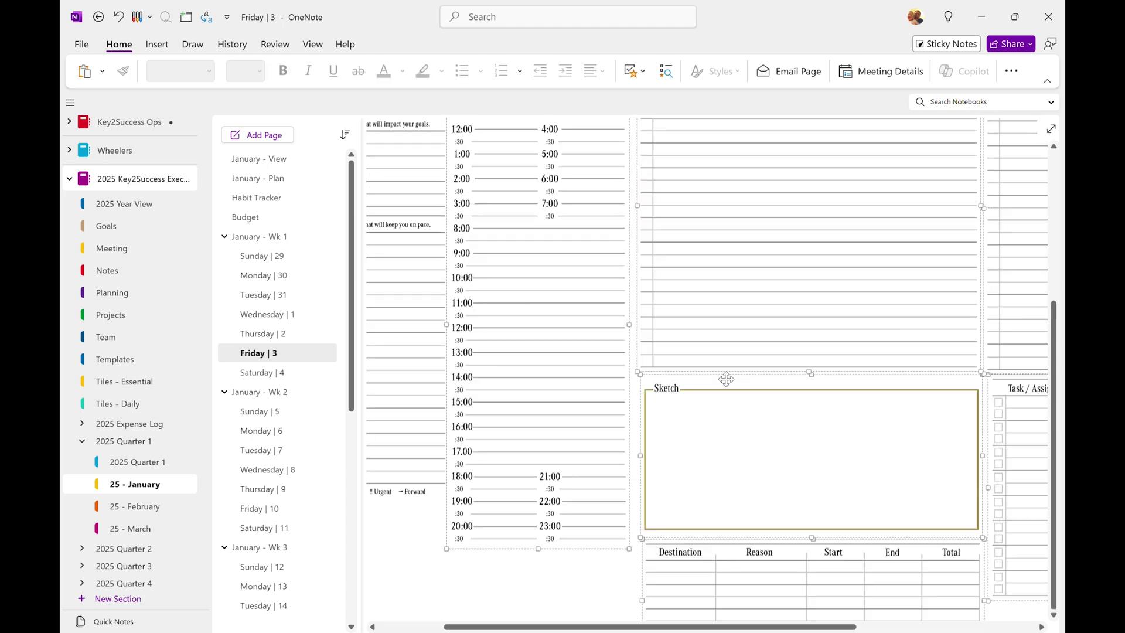
scroll(586, 340, "up", 5)
key("ctrl+z")
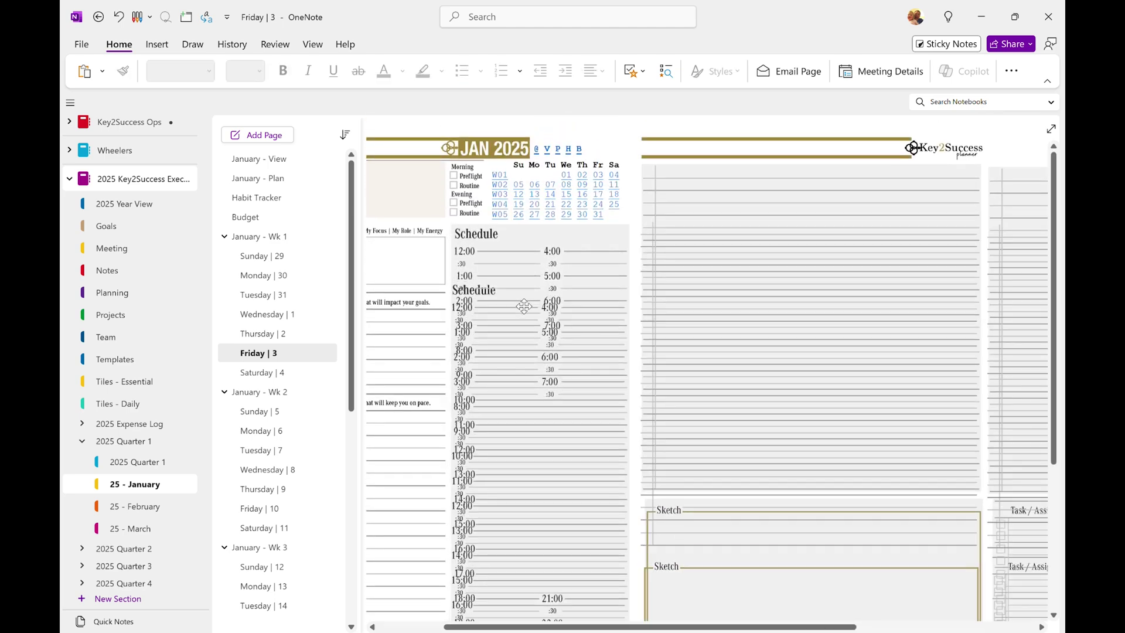
left_click_drag(524, 306, 523, 307)
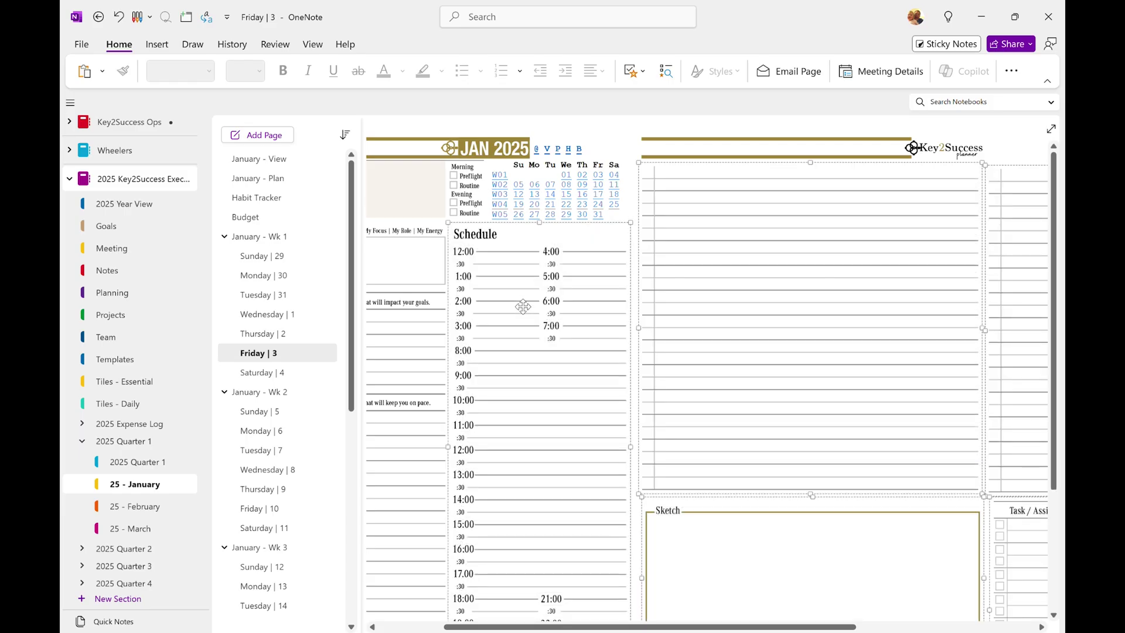
left_click(283, 373)
- Delete Saturday's four original tiles, including Opportunities and Schedule
left_click(866, 588)
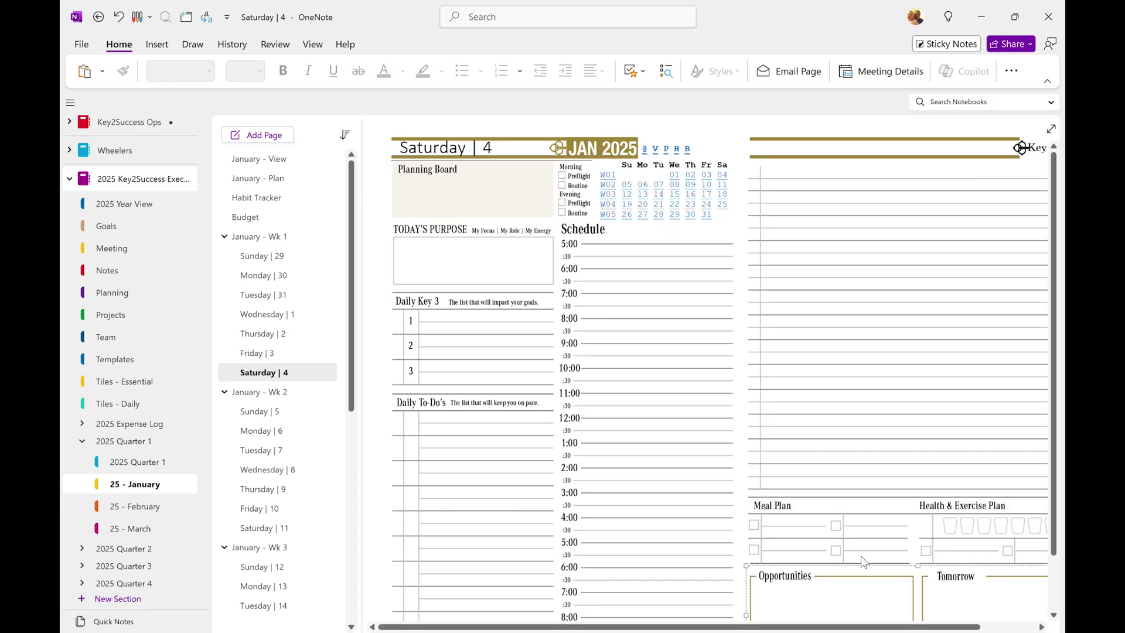
key("Delete")
left_click(870, 517)
key("Delete")
left_click(872, 448)
key("Delete")
left_click(673, 441)
key("Delete")
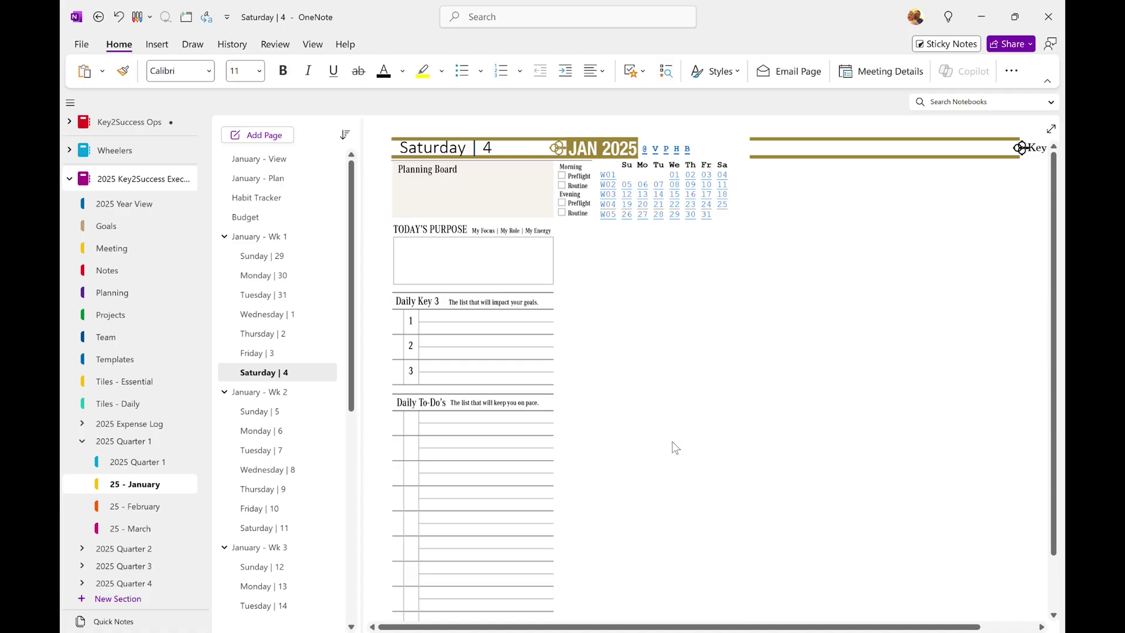
- Put the copied custom tiles on Saturday | 4 and place the cursor in the lined notes area
key("ctrl+z")
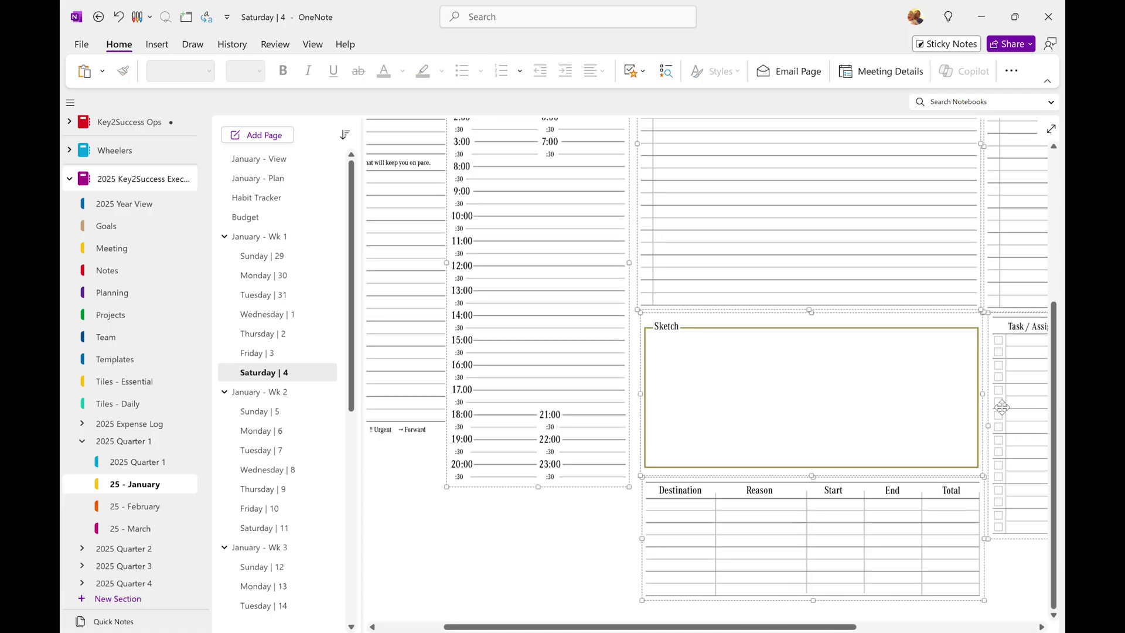
left_click_drag(1053, 397, 1053, 248)
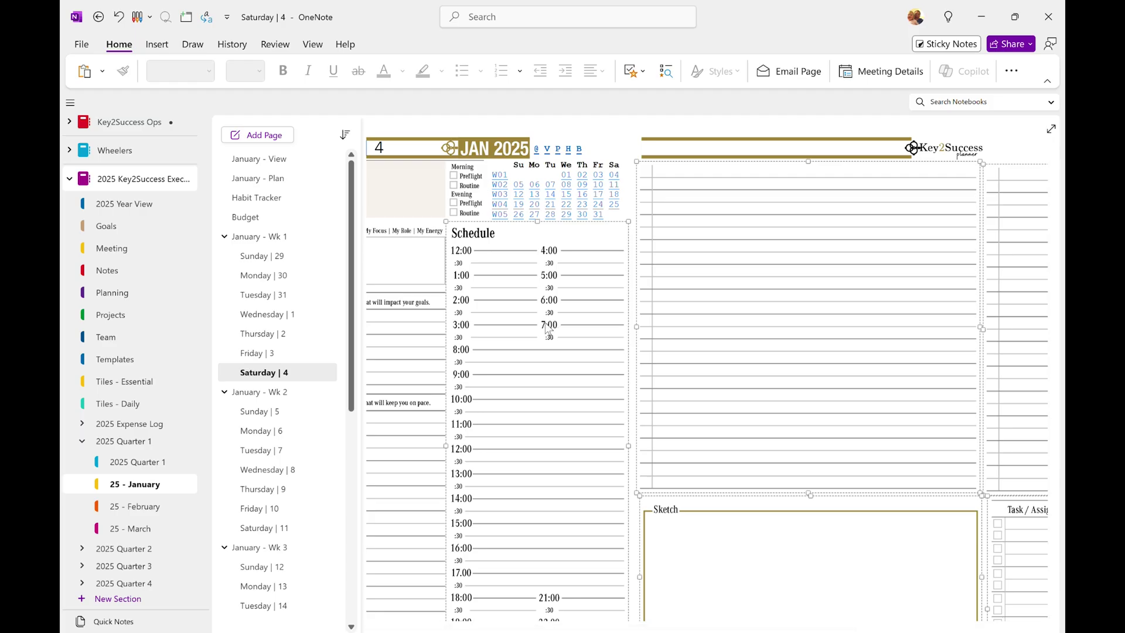
left_click(640, 586)
scroll(686, 576, "down", 3)
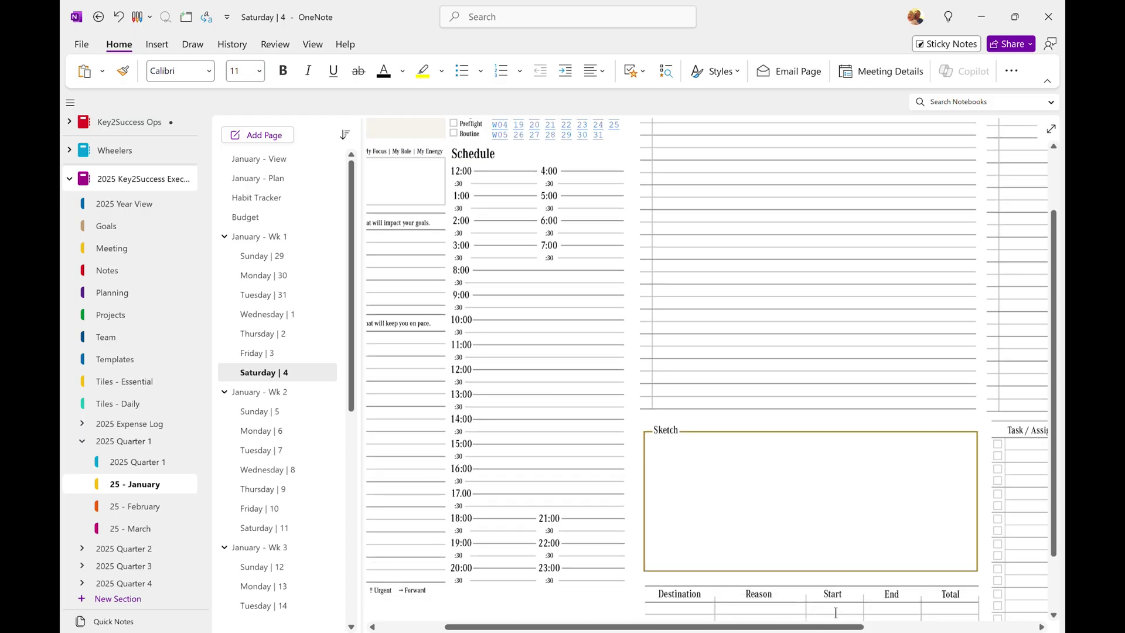
scroll(693, 268, "down", 1)
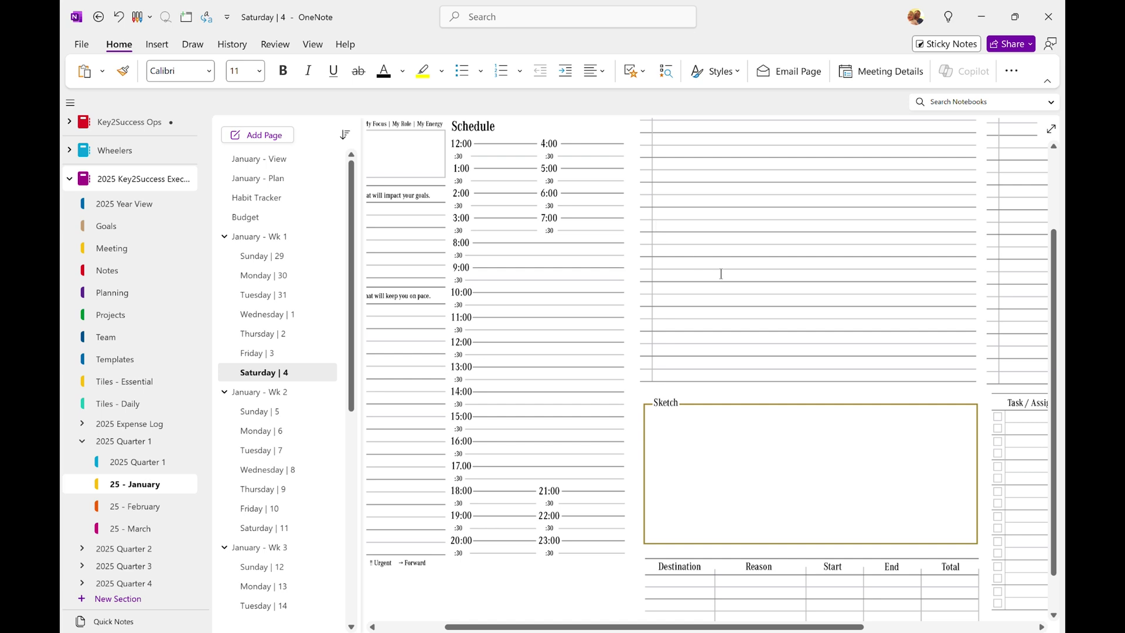
left_click(656, 225)
- Type 'ST' as a test note on Saturday, click into Friday's lined area, then open Sunday | 5
type("ST")
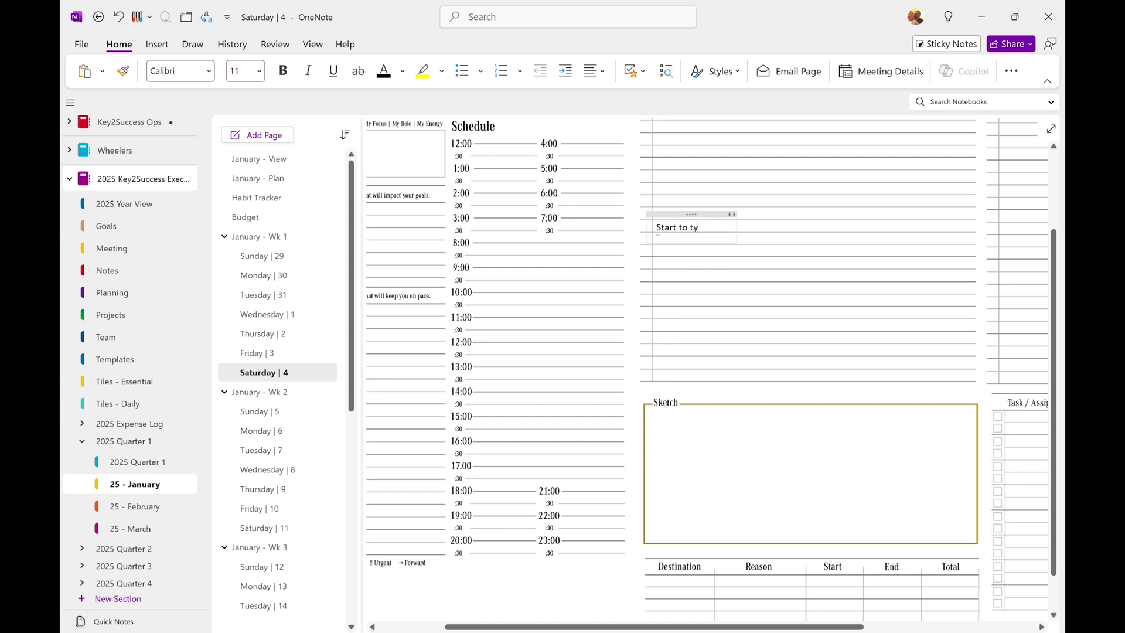
left_click(296, 353)
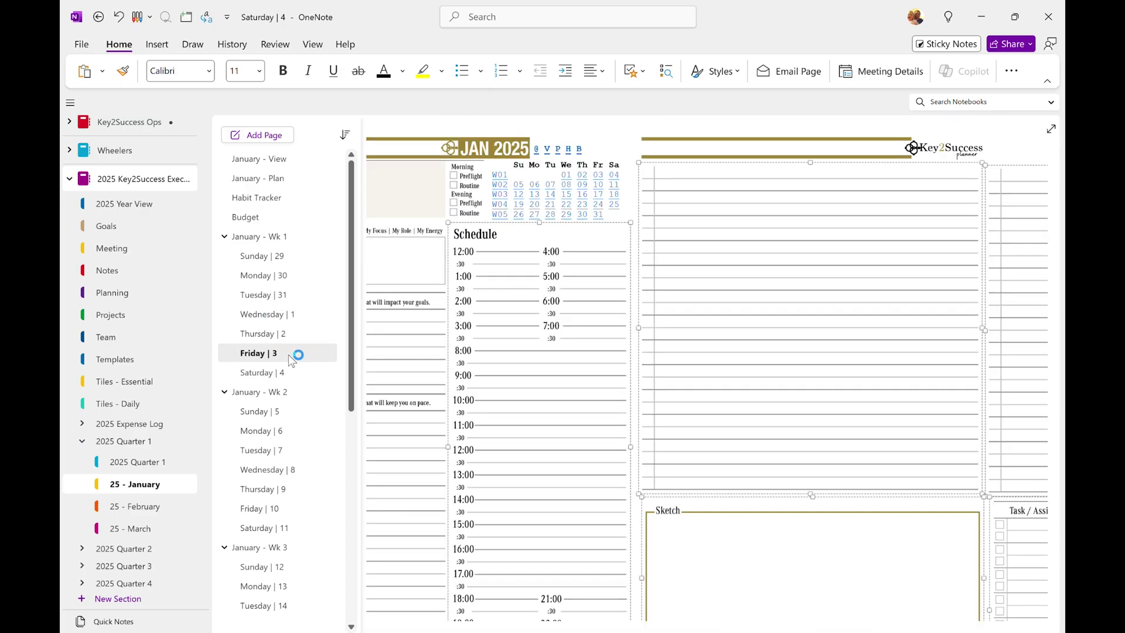
left_click(683, 343)
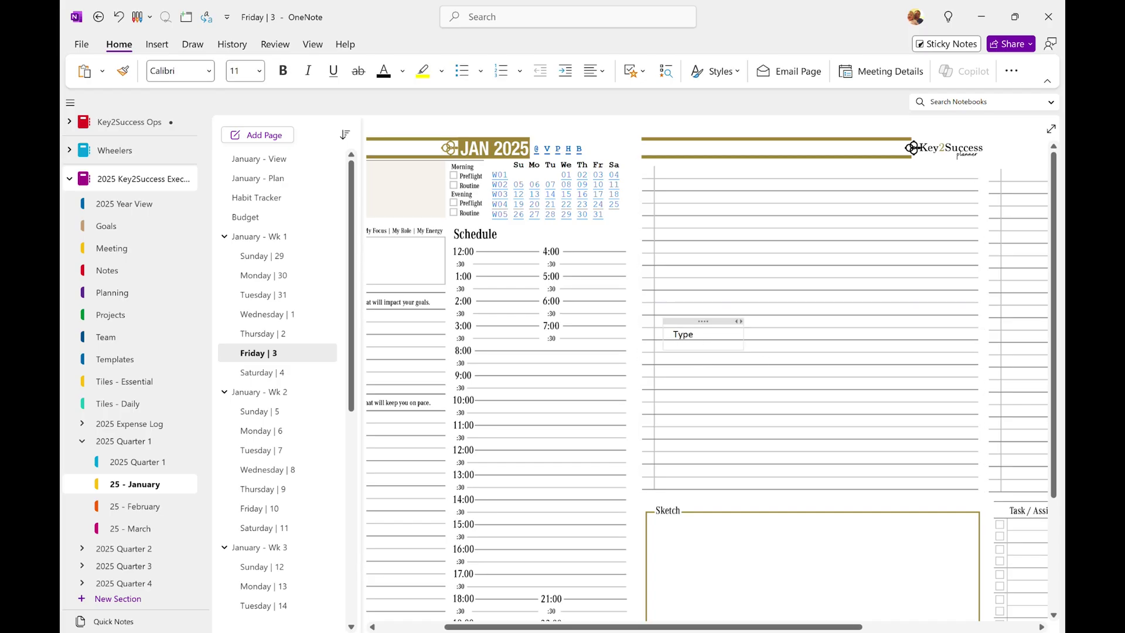
left_click(257, 411)
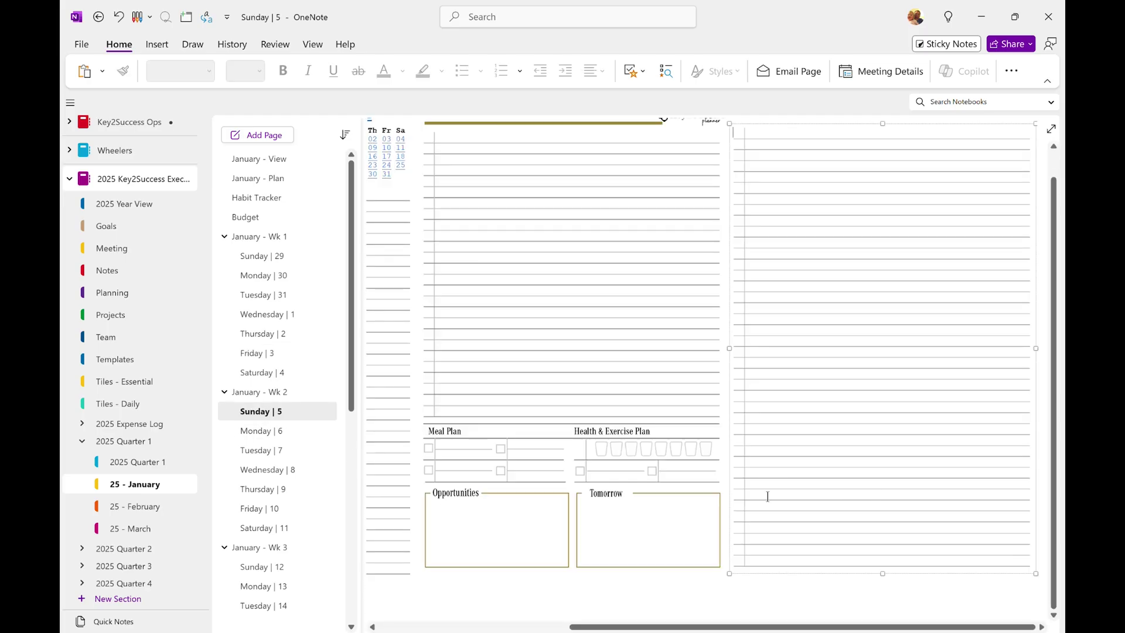
- Delete Sunday's original lined notes, Opportunities/Tomorrow and Meal Plan tiles
key("Delete")
left_click(618, 522)
key("Delete")
left_click(620, 470)
key("Delete")
left_click(628, 435)
key("Delete")
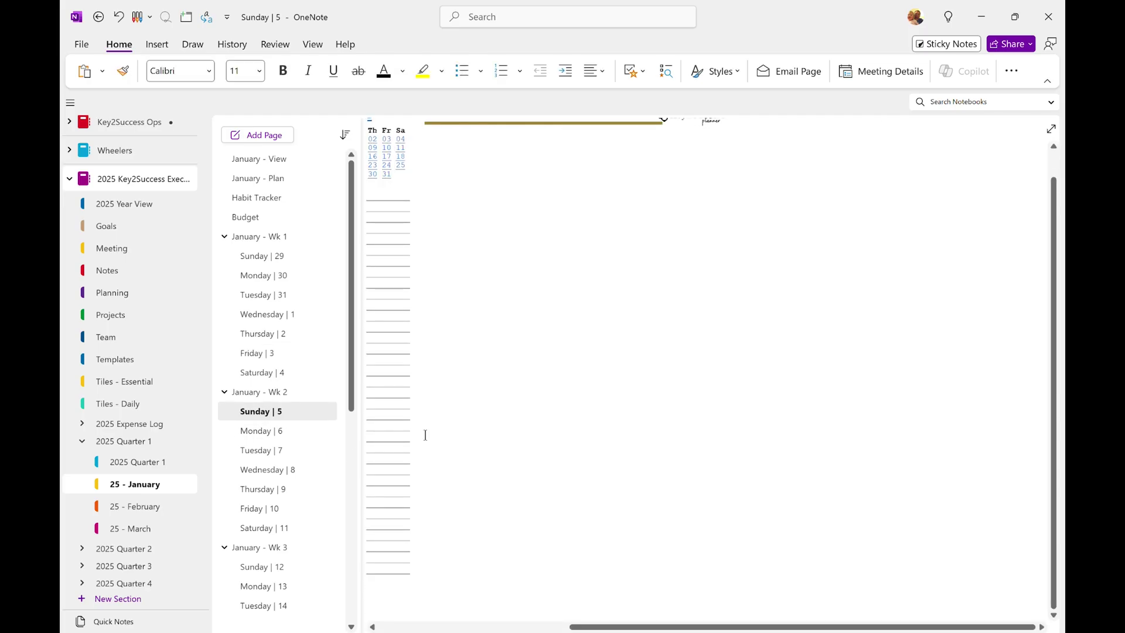
- Scroll through Sunday | 5's custom layout, then open Wednesday | 1 from the mini calendar
left_click(510, 626)
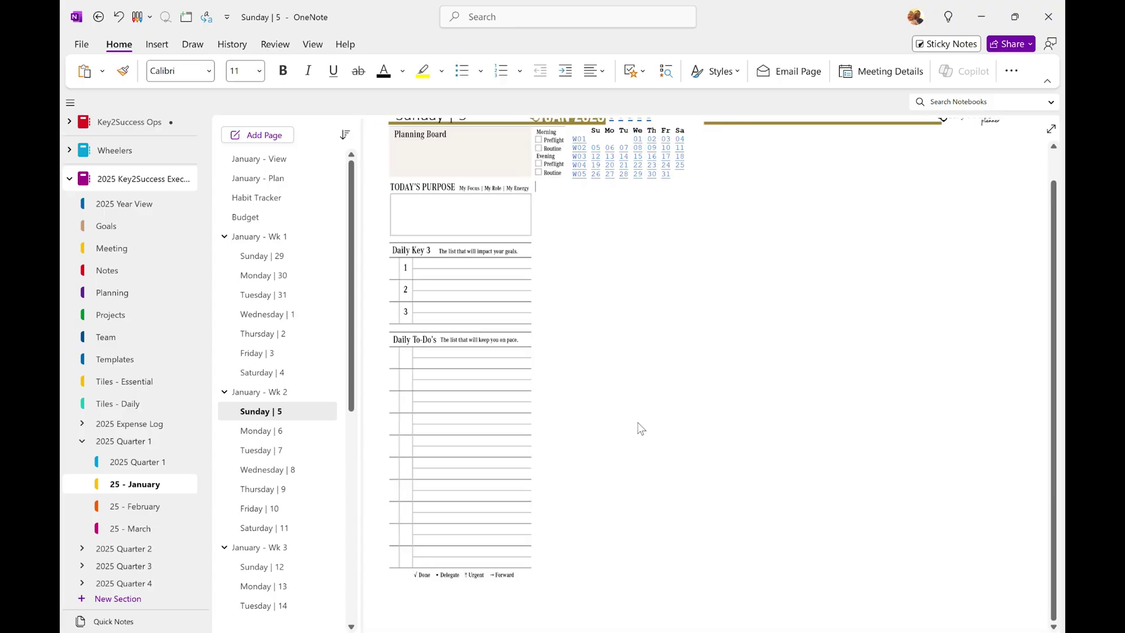
scroll(635, 431, "down", 3)
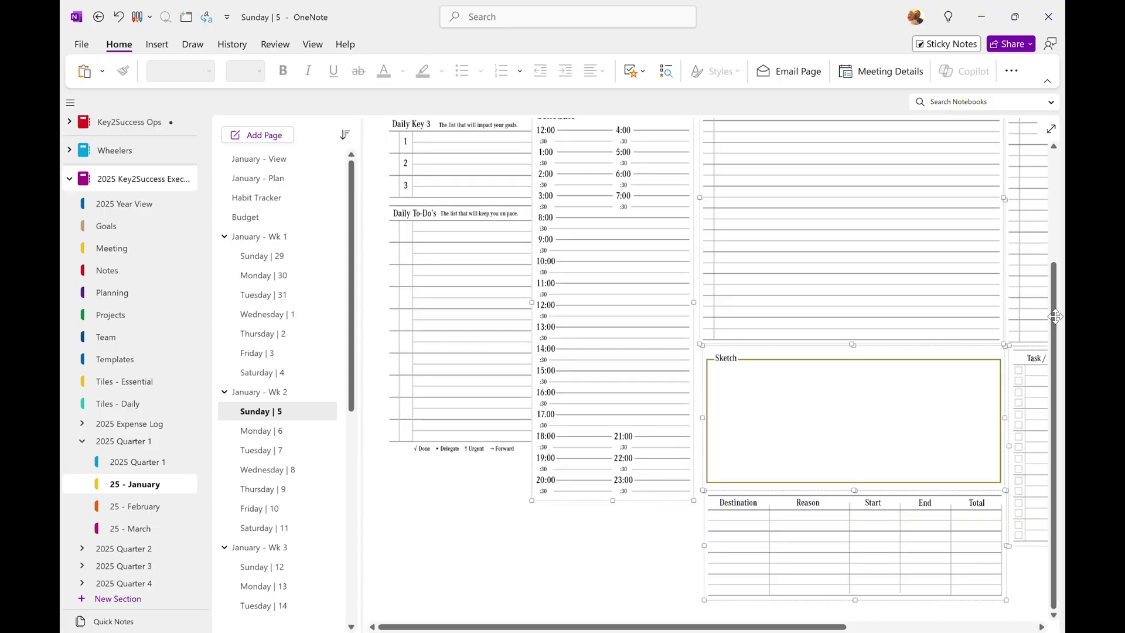
left_click_drag(1056, 304, 1056, 195)
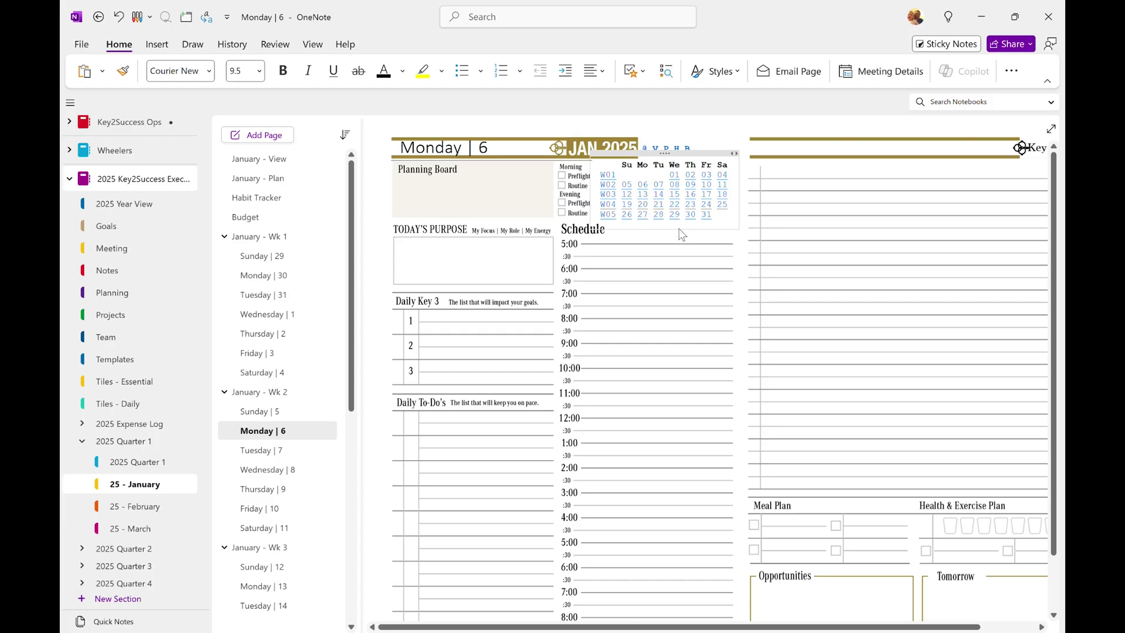
left_click(686, 184)
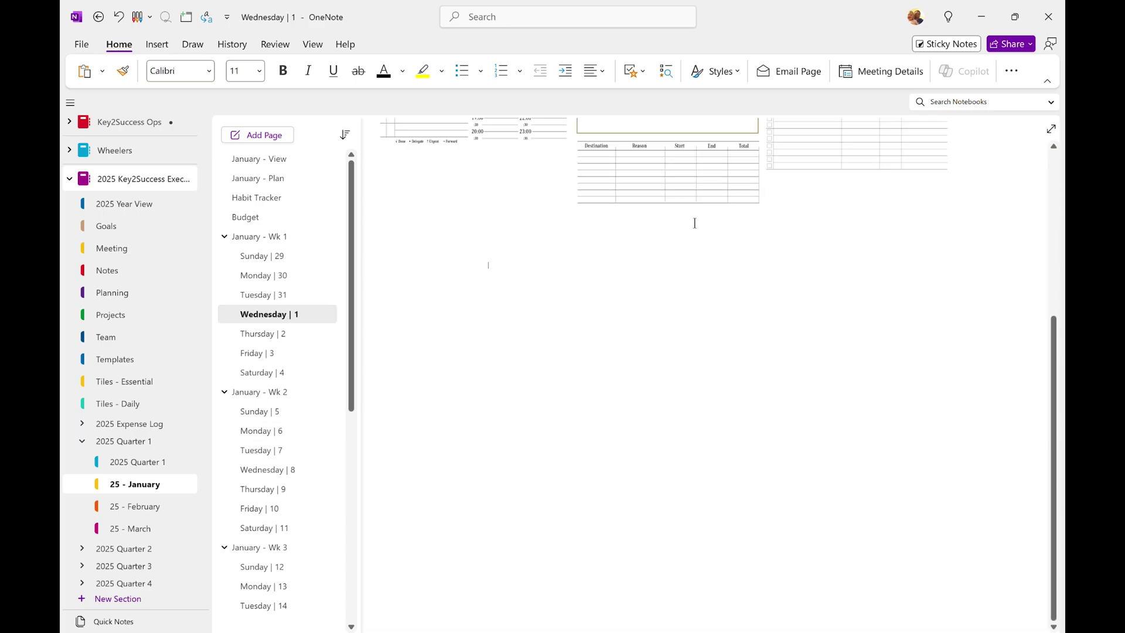
- Review the top of Wednesday | 1's layout and go back to Friday | 3
scroll(696, 252, "up", 1)
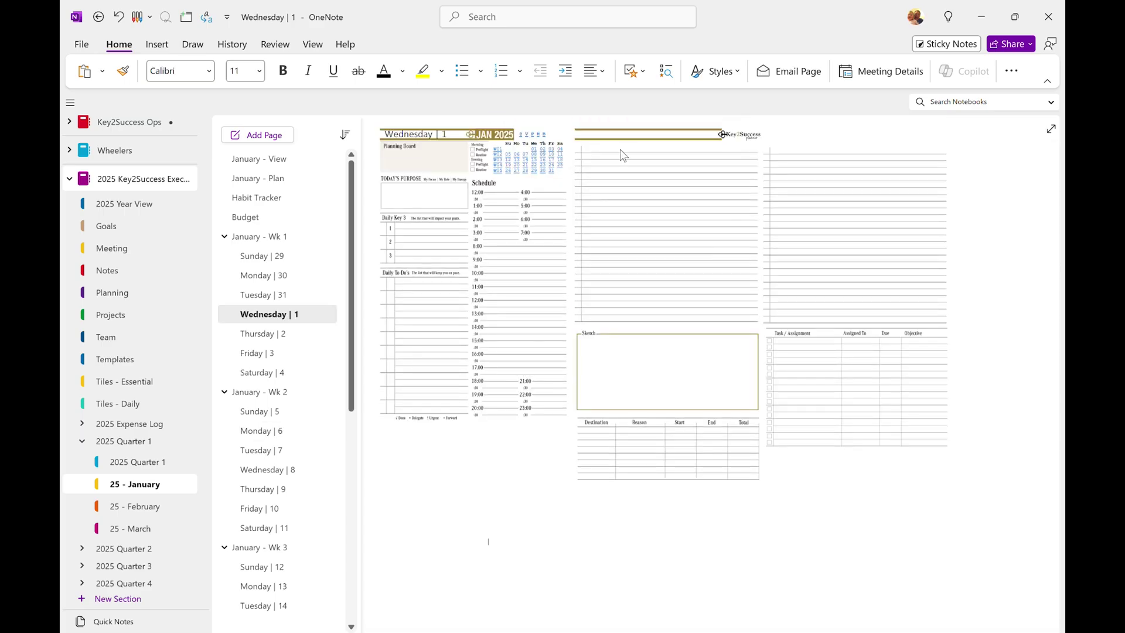
left_click(565, 159)
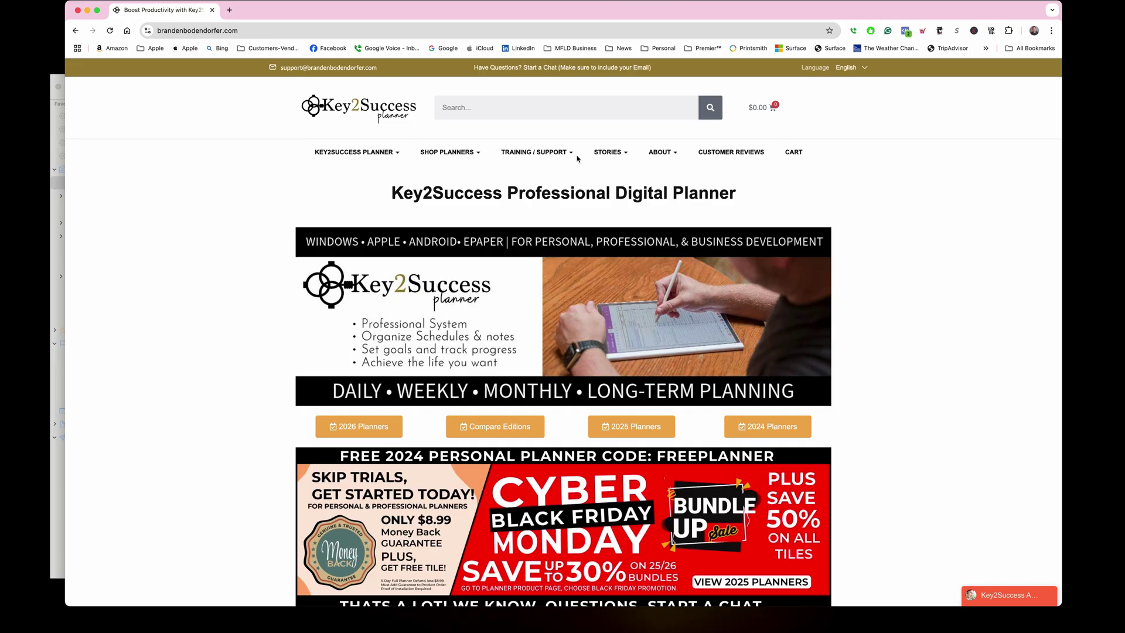
- Open the Training Program from Training / Support and browse the Productivity & Intentional Focus videos
mouse_move(577, 158)
left_click(545, 182)
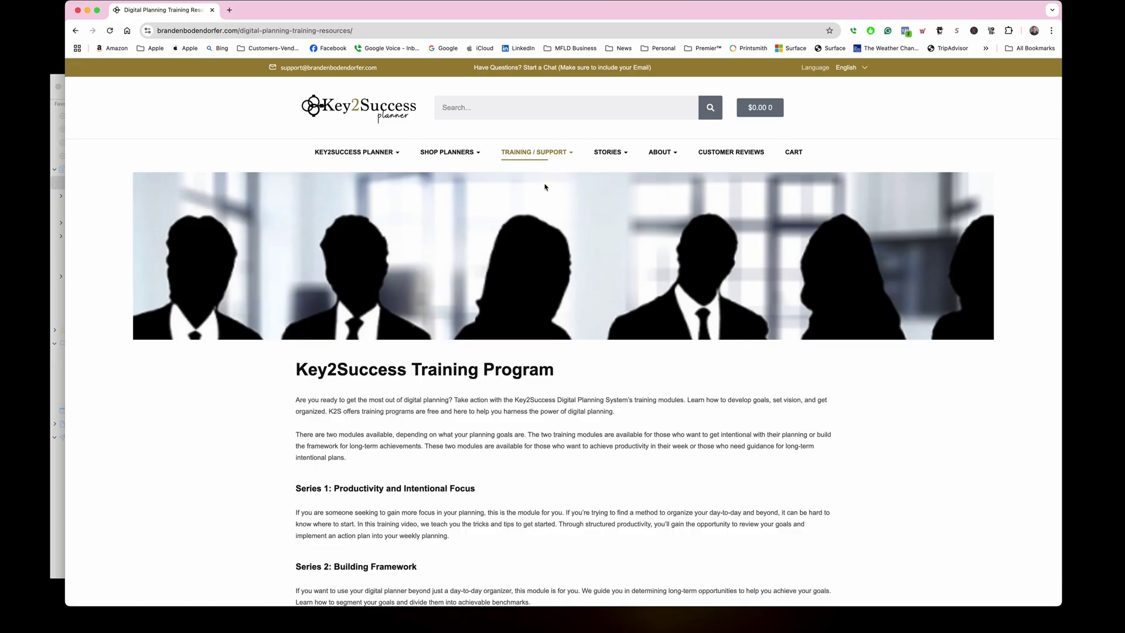
scroll(498, 330, "down", 5)
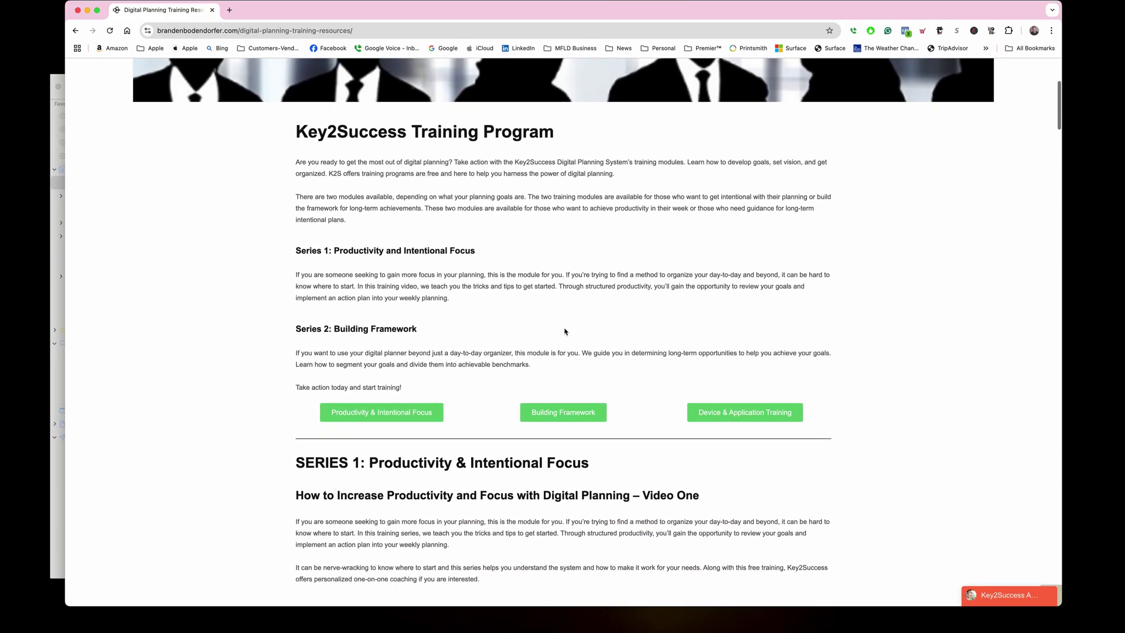
scroll(565, 331, "down", 1)
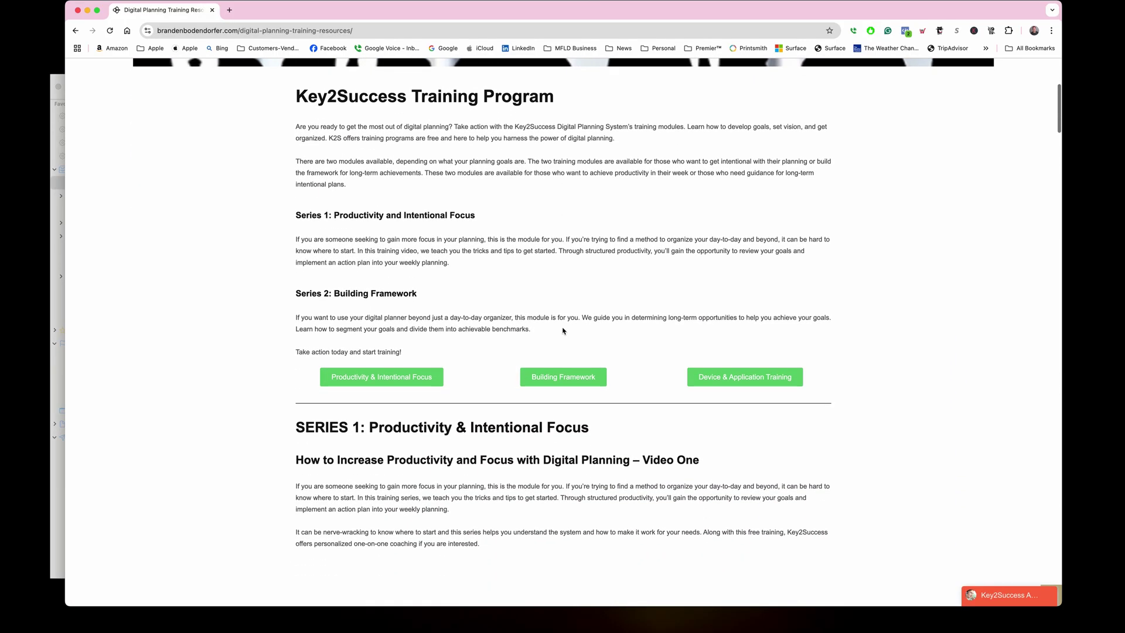
left_click(419, 385)
scroll(473, 280, "down", 4)
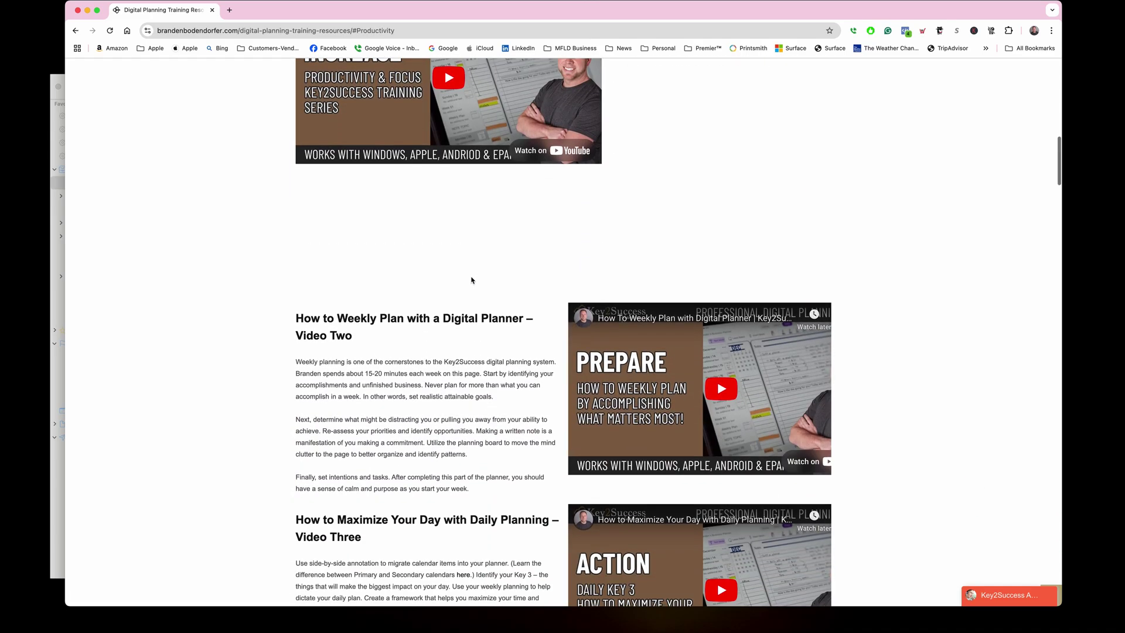
scroll(473, 280, "down", 12)
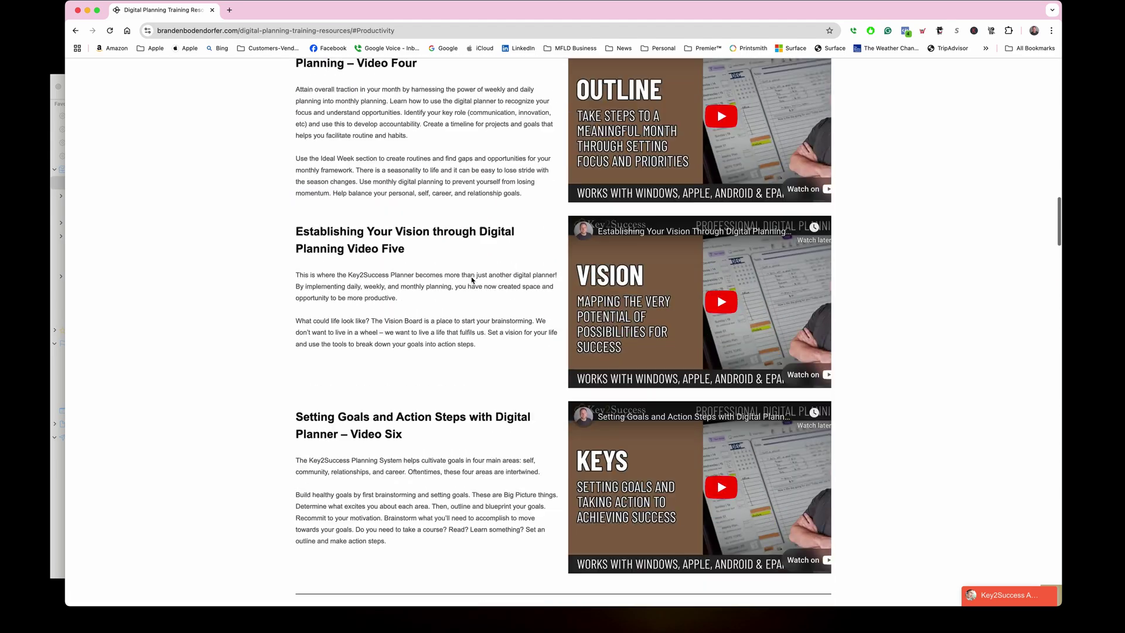
scroll(473, 280, "down", 14)
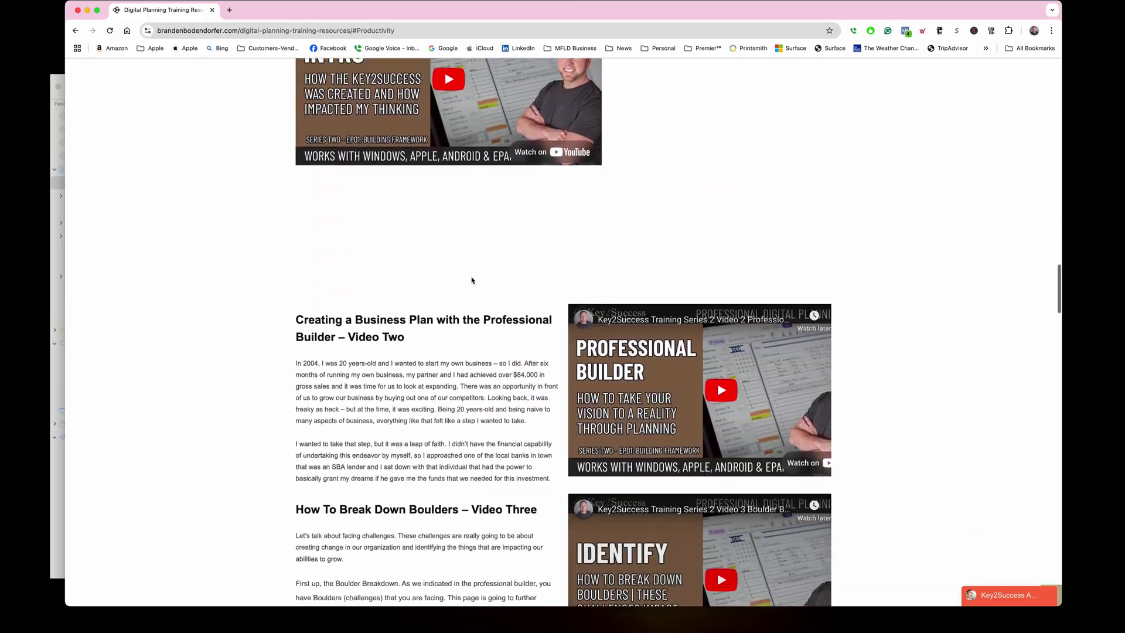
scroll(472, 280, "down", 12)
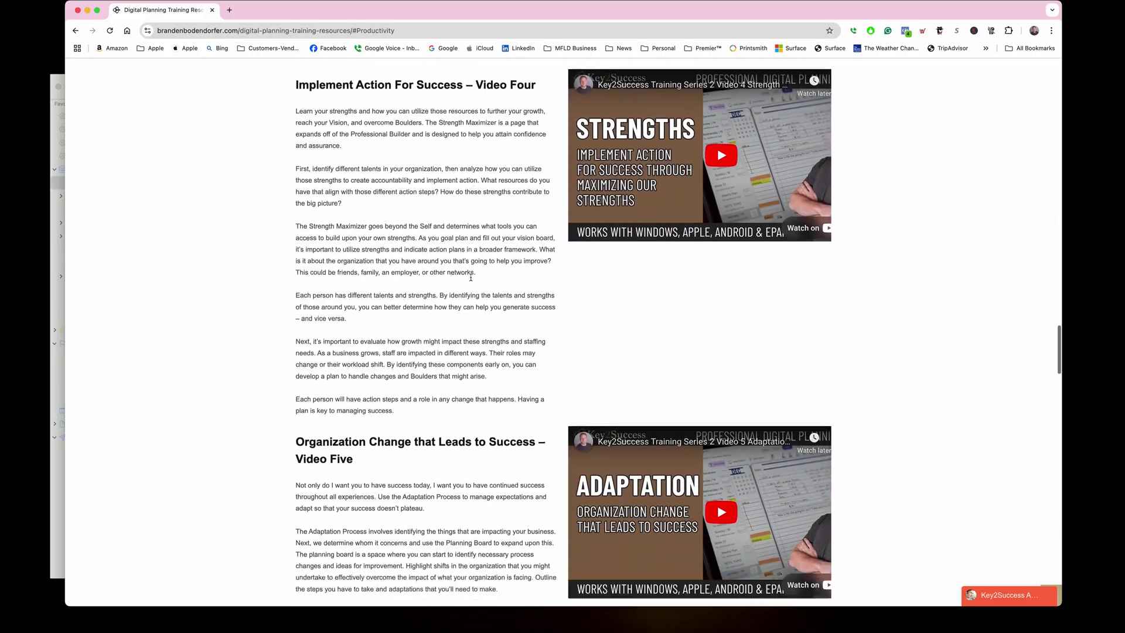